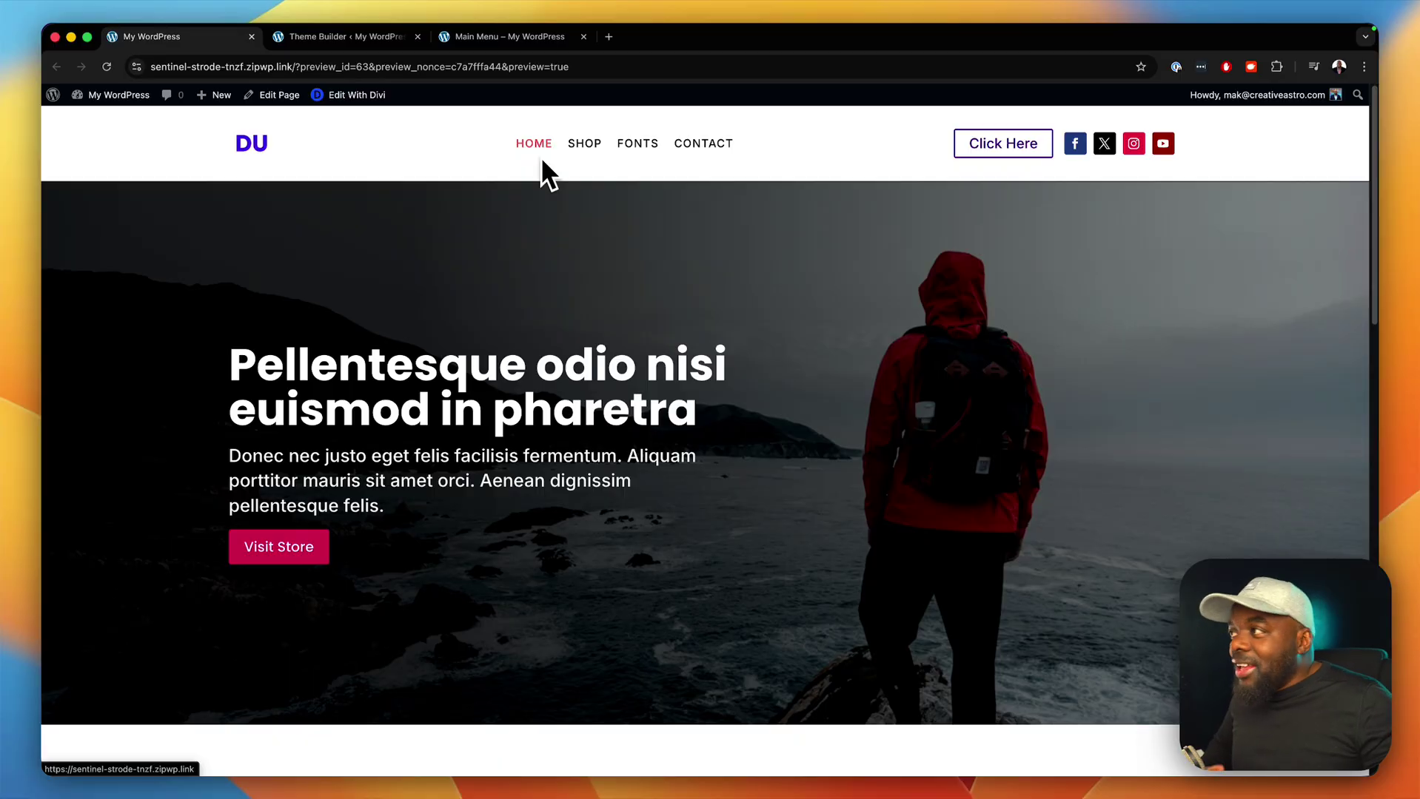
# On the Main Menu page, close Page Settings and add a one-column row to the section.
pyautogui.click(501, 38)
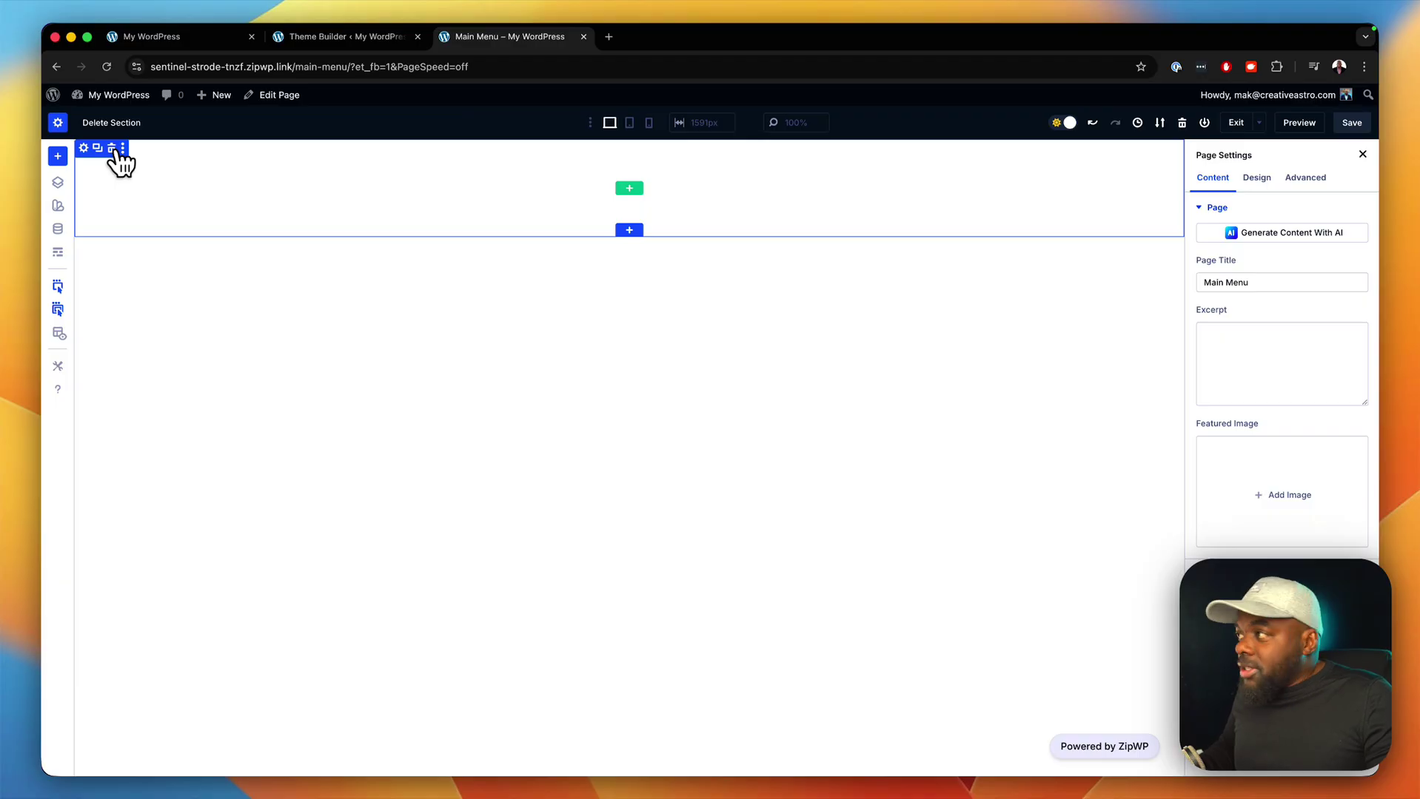
pyautogui.press('Escape')
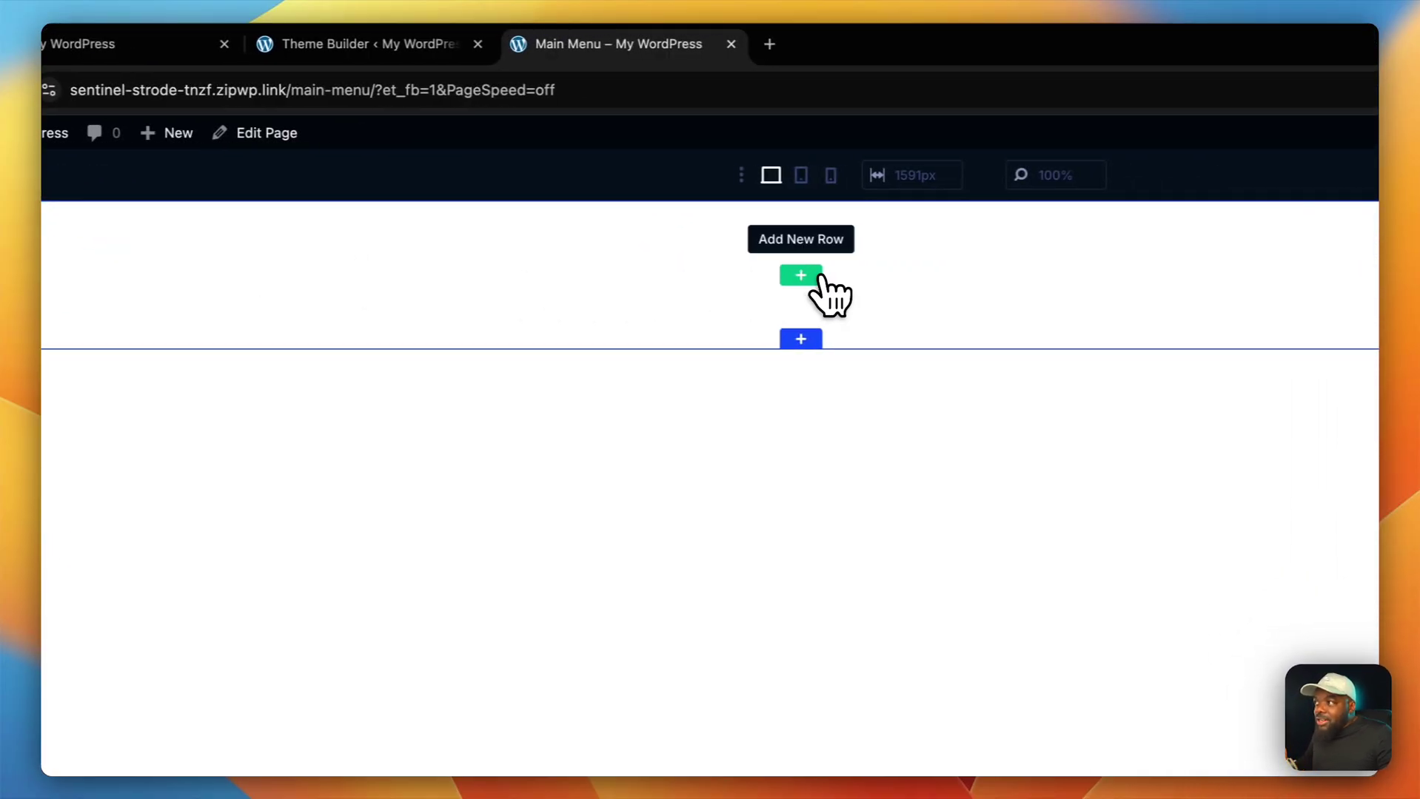
pyautogui.click(807, 278)
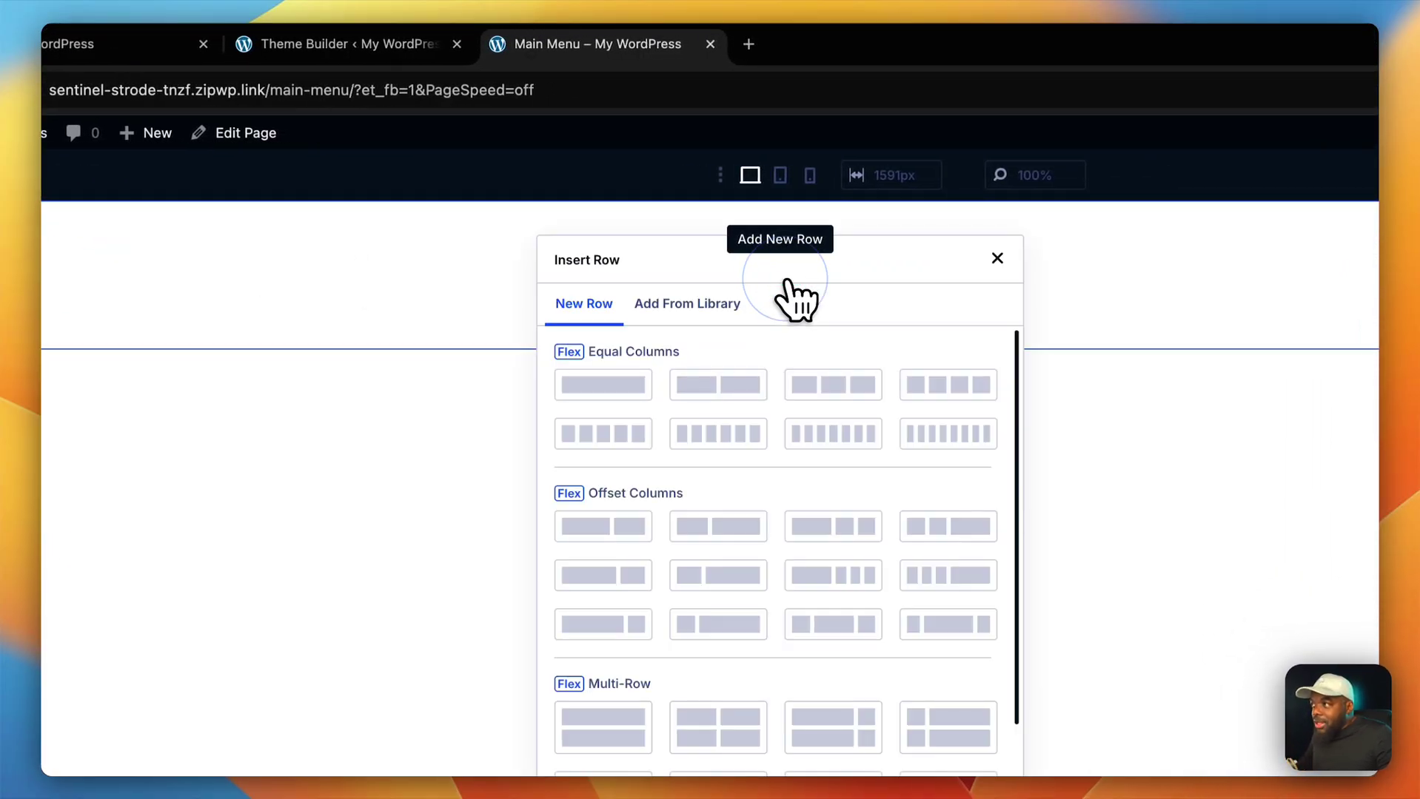
pyautogui.click(632, 403)
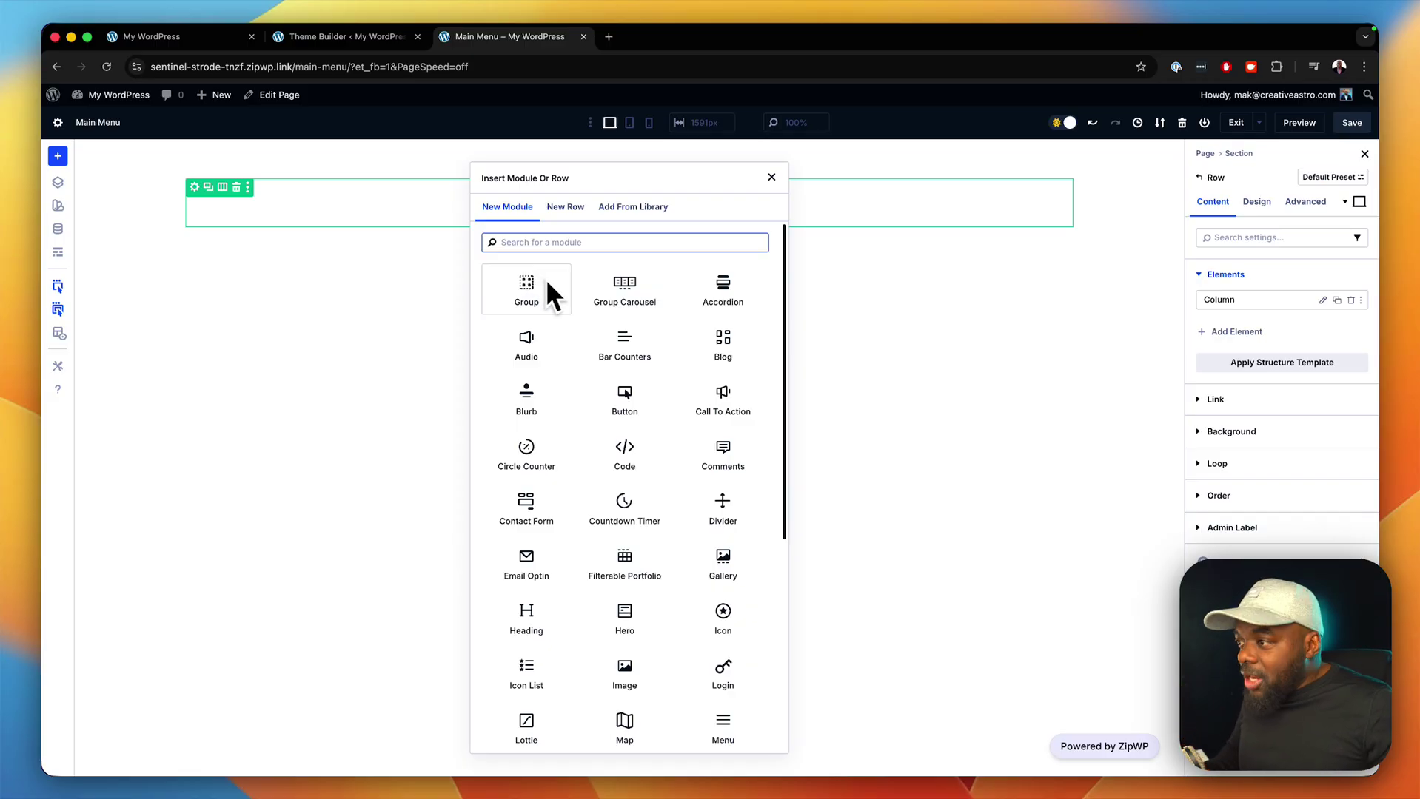
# Insert a Menu module into the row and set DU.jpg from the Media Library as its logo.
pyautogui.write('menu')
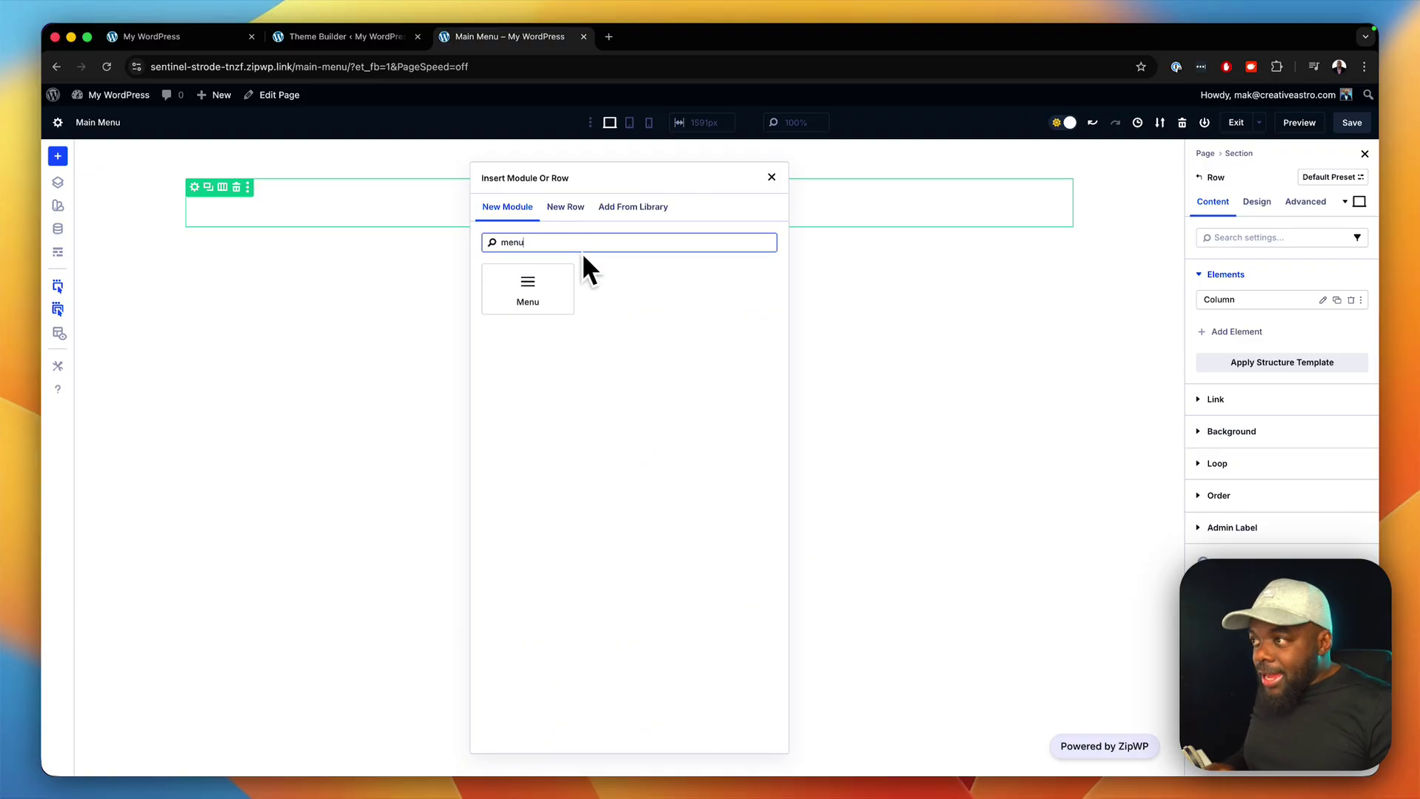
pyautogui.click(547, 285)
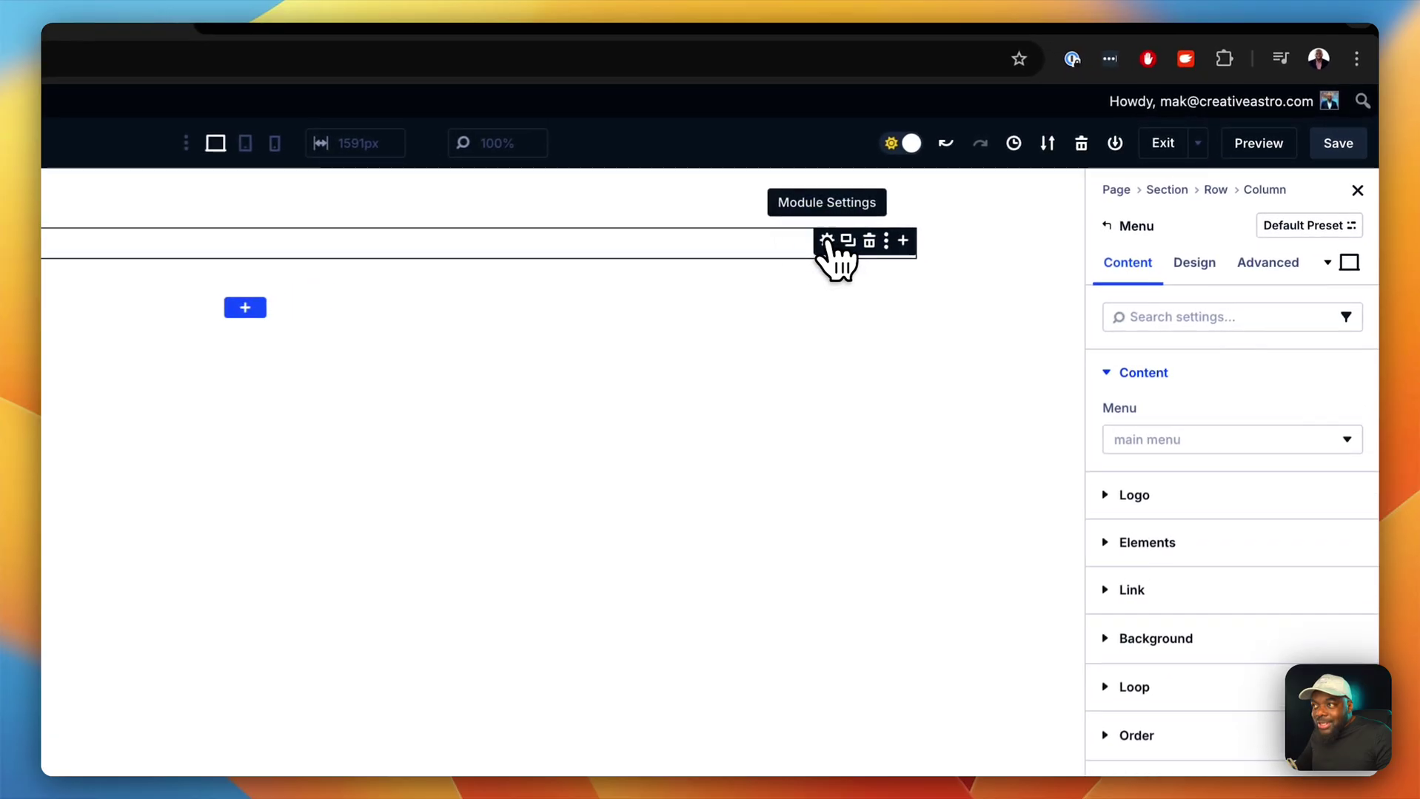
pyautogui.click(1170, 497)
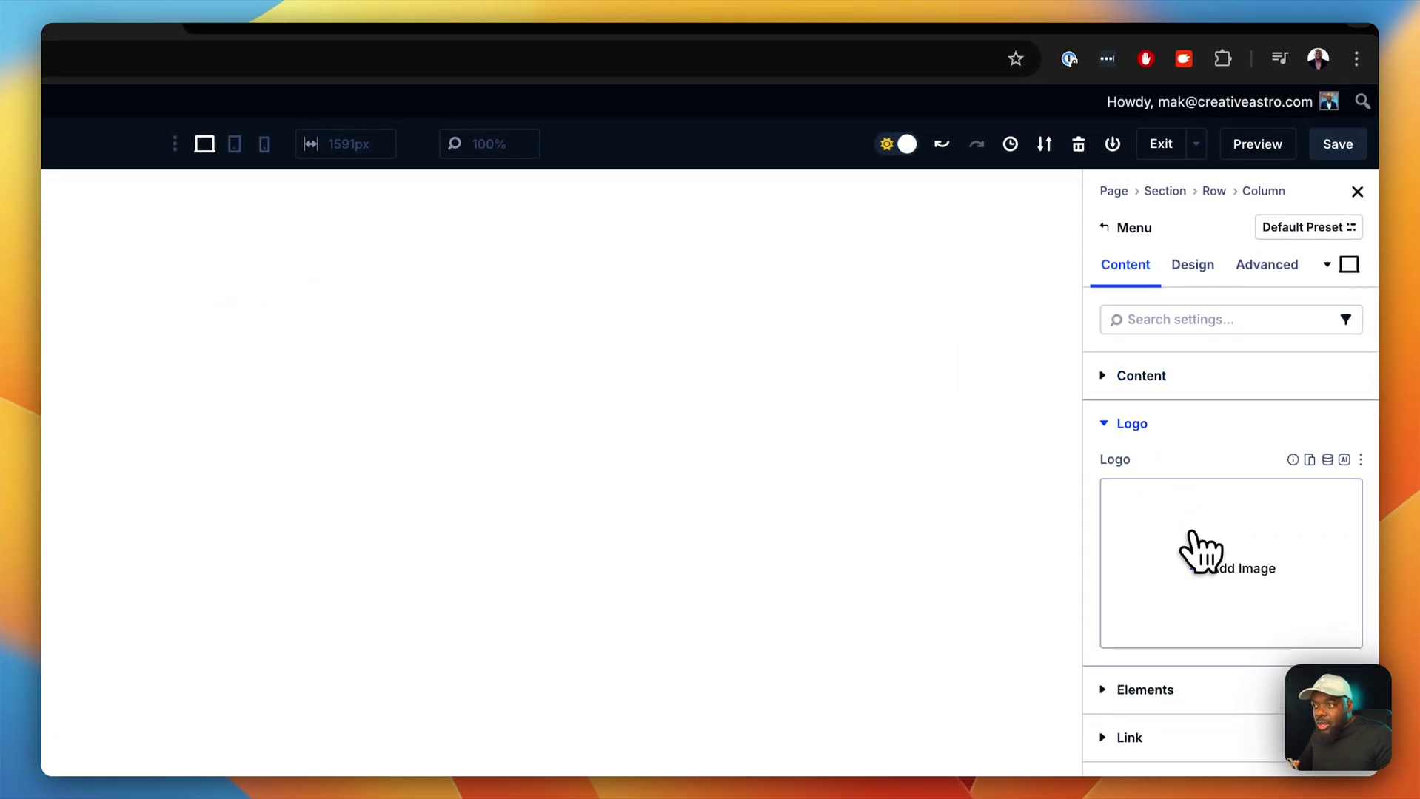
pyautogui.click(1235, 567)
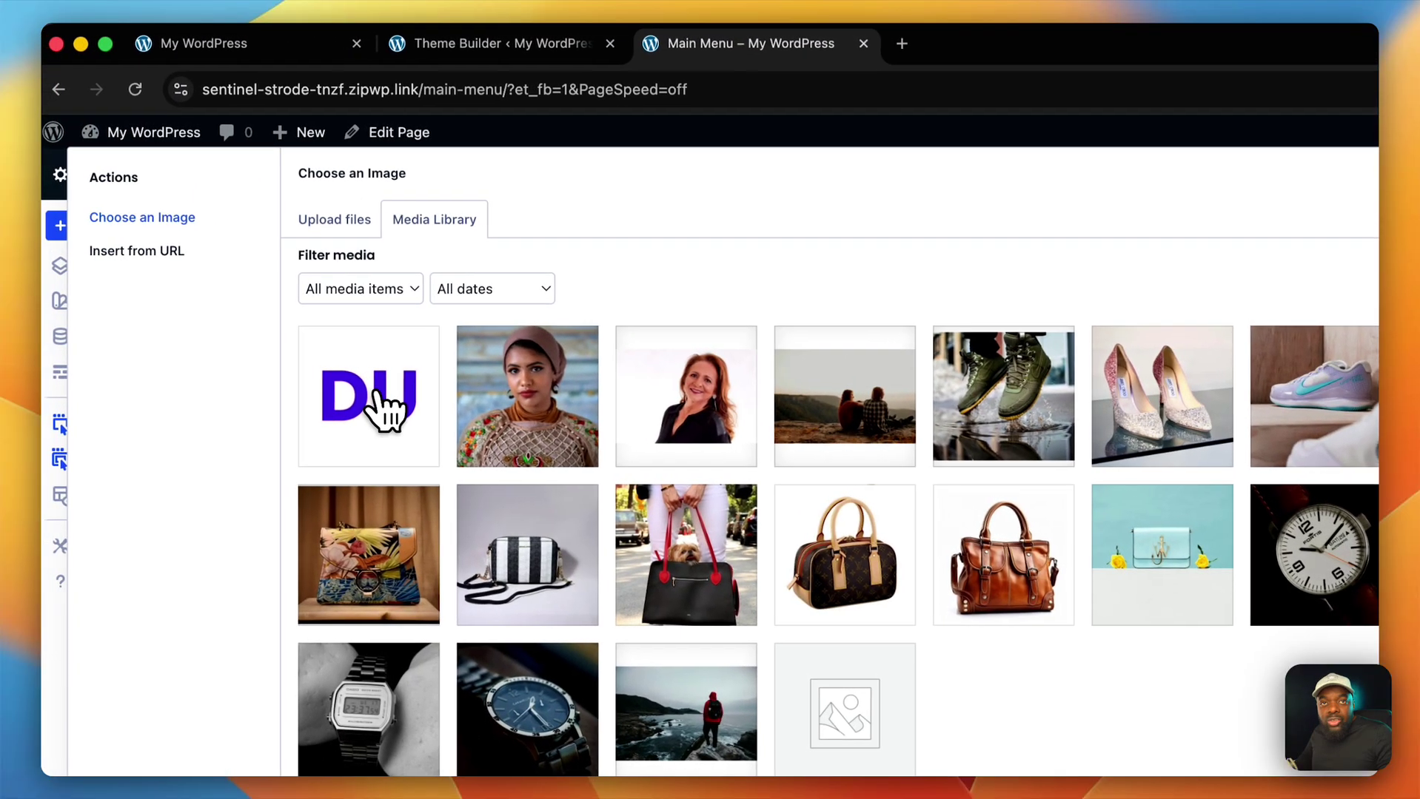
pyautogui.click(341, 403)
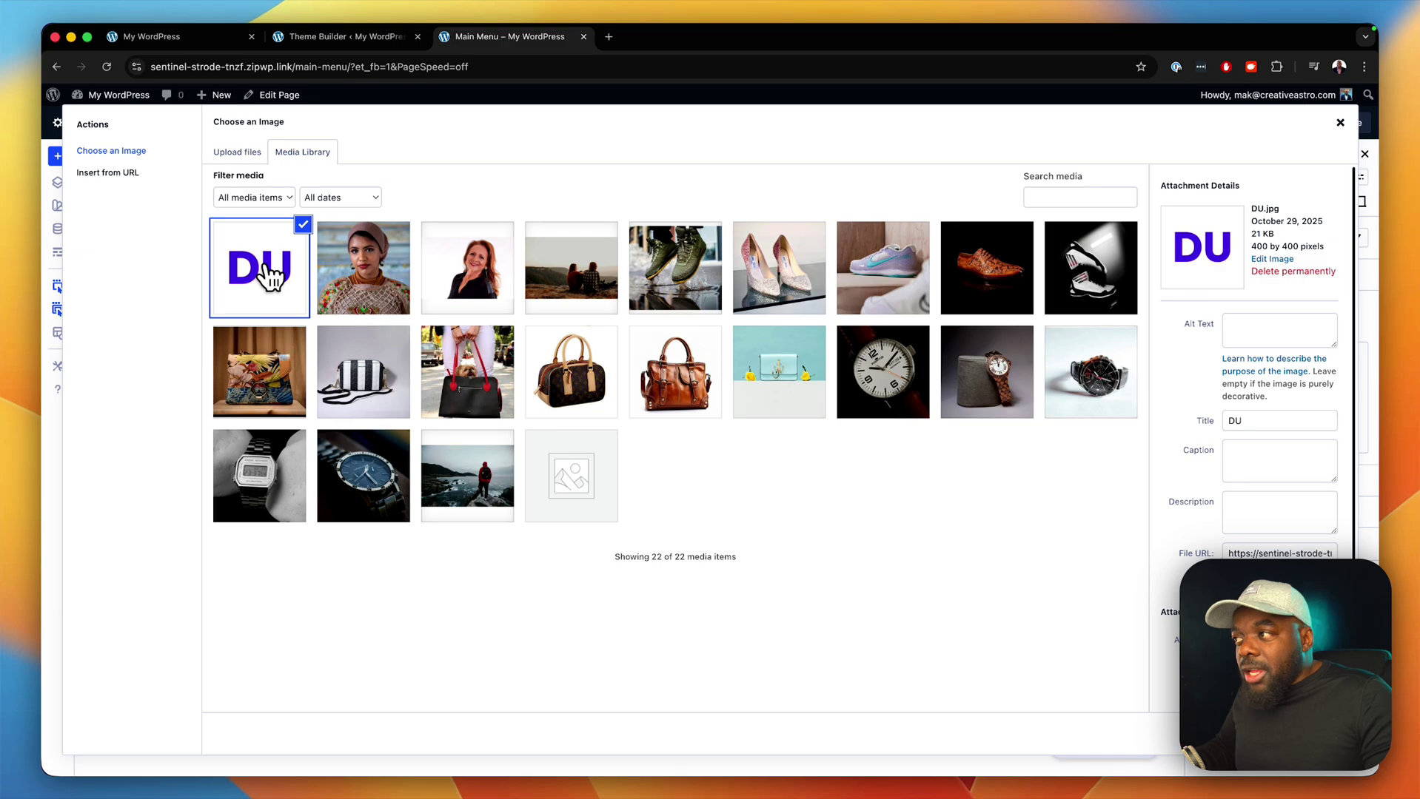
pyautogui.click(1262, 729)
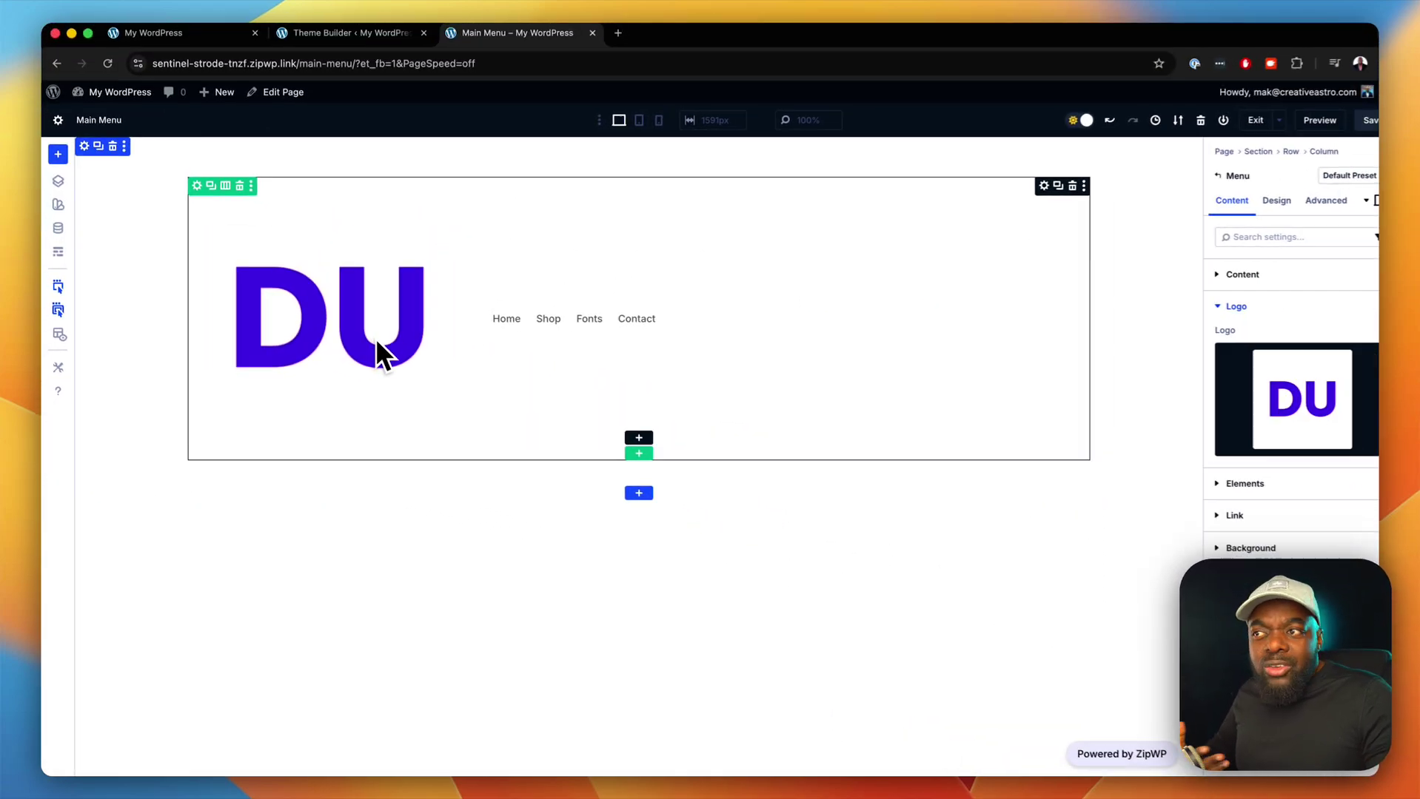
# Set the menu's Logo Width to 5rem under Design > Logo > Sizing.
pyautogui.click(1283, 205)
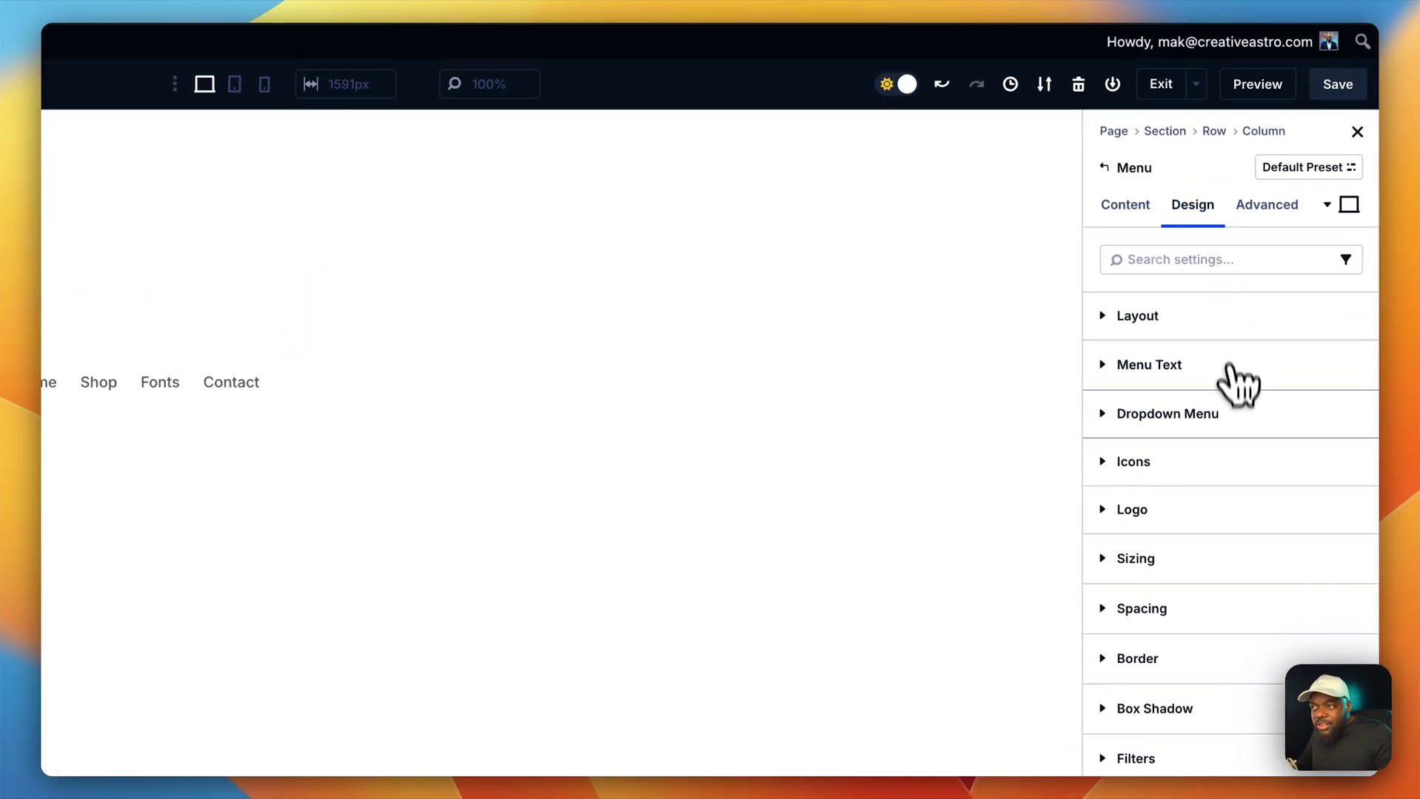
pyautogui.click(1188, 516)
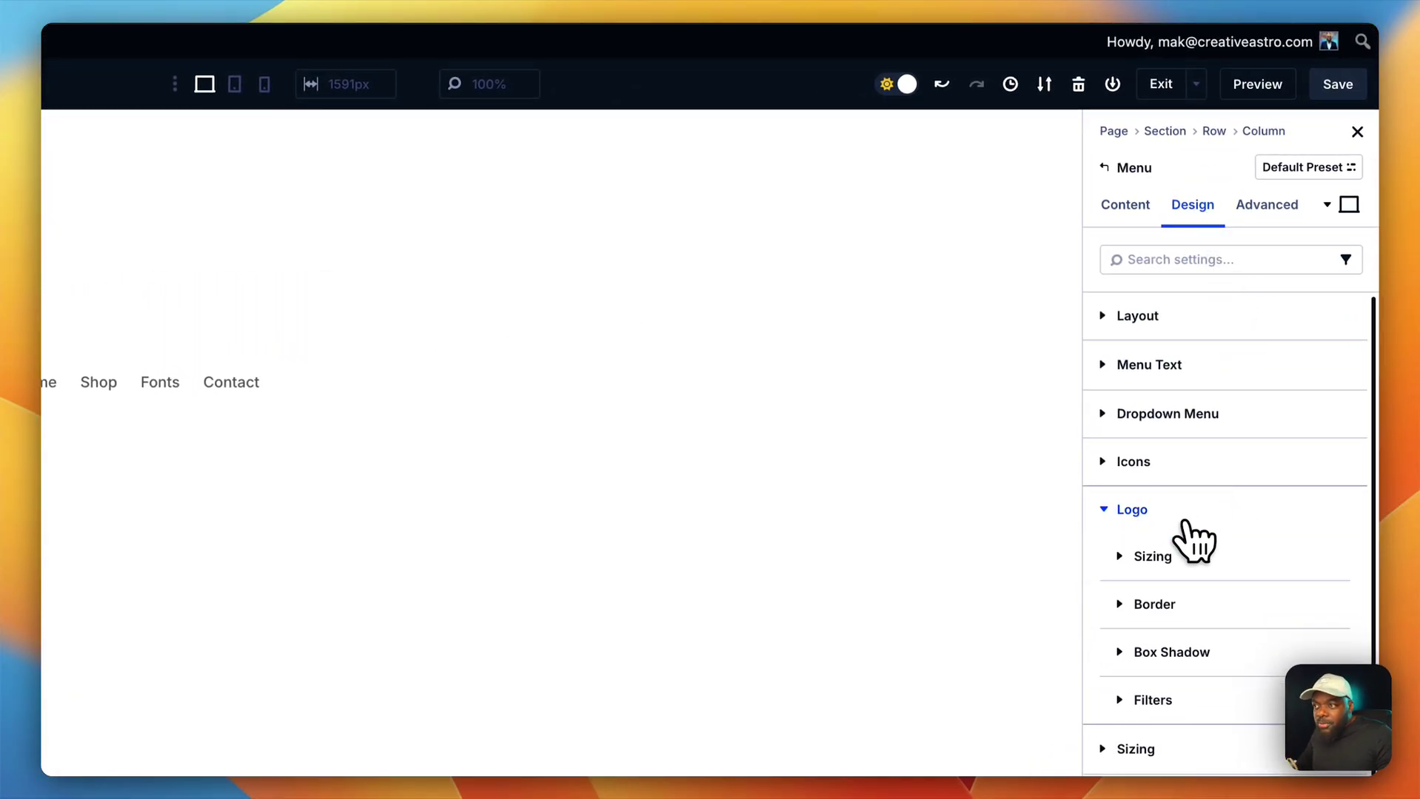
pyautogui.click(1158, 556)
pyautogui.scroll(-4, 1170, 563)
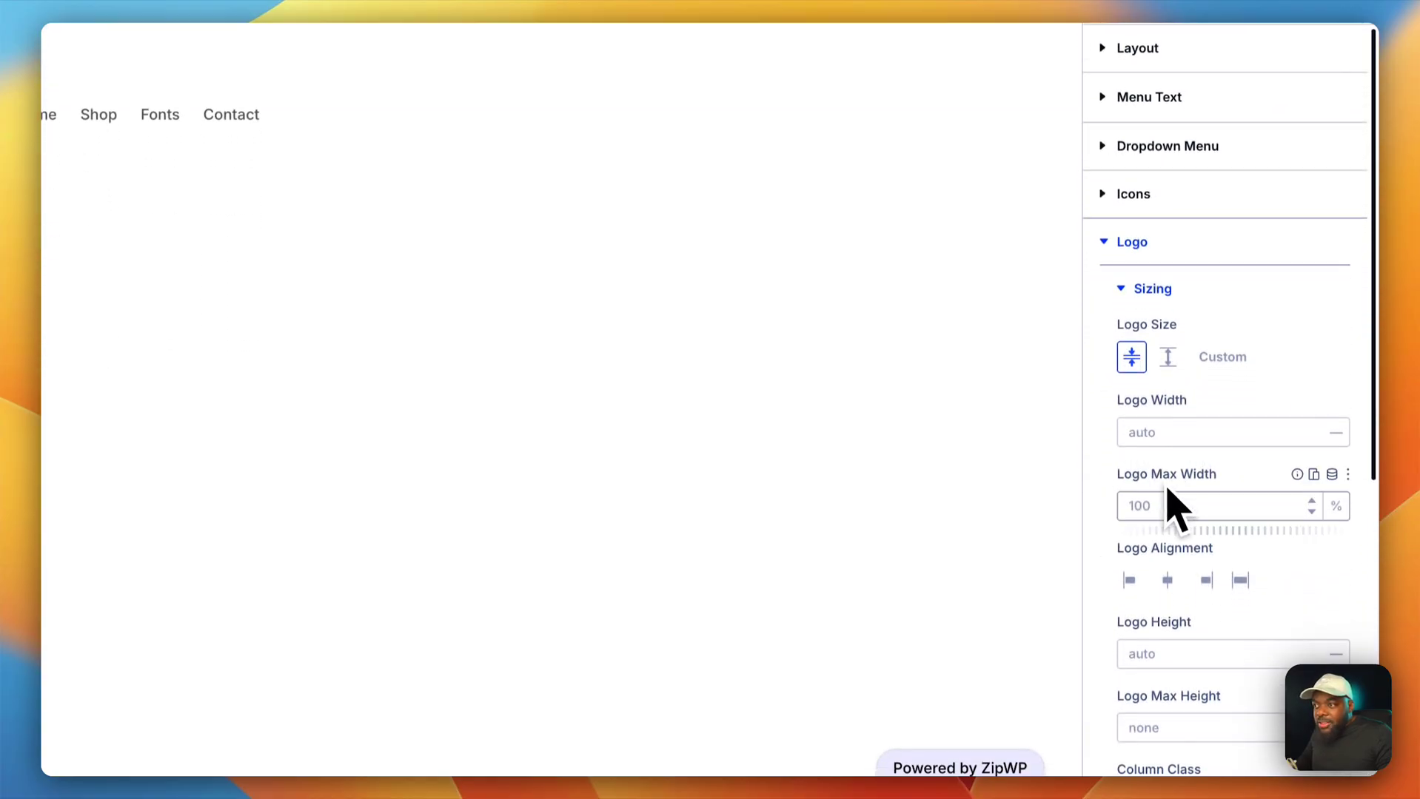
pyautogui.click(1166, 425)
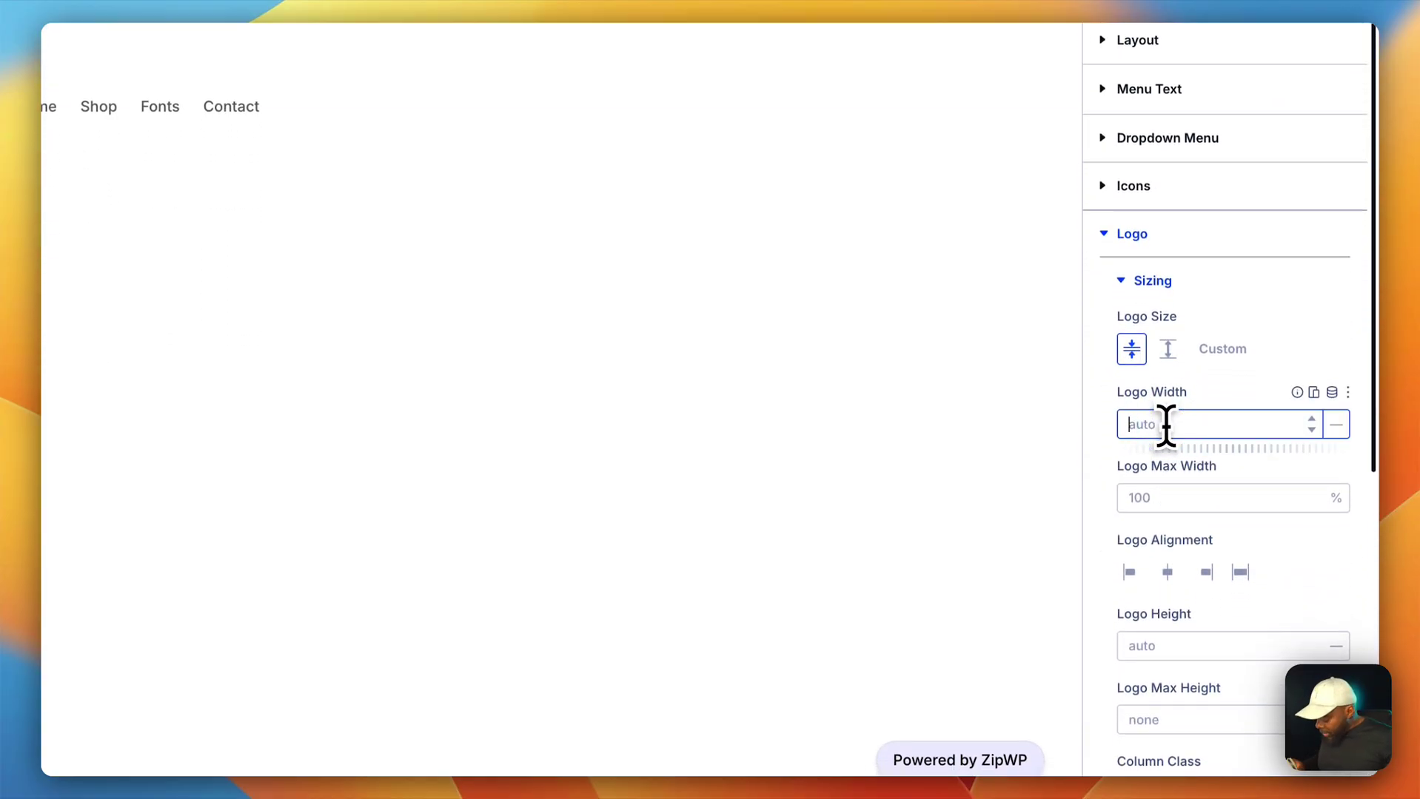
pyautogui.write('5re')
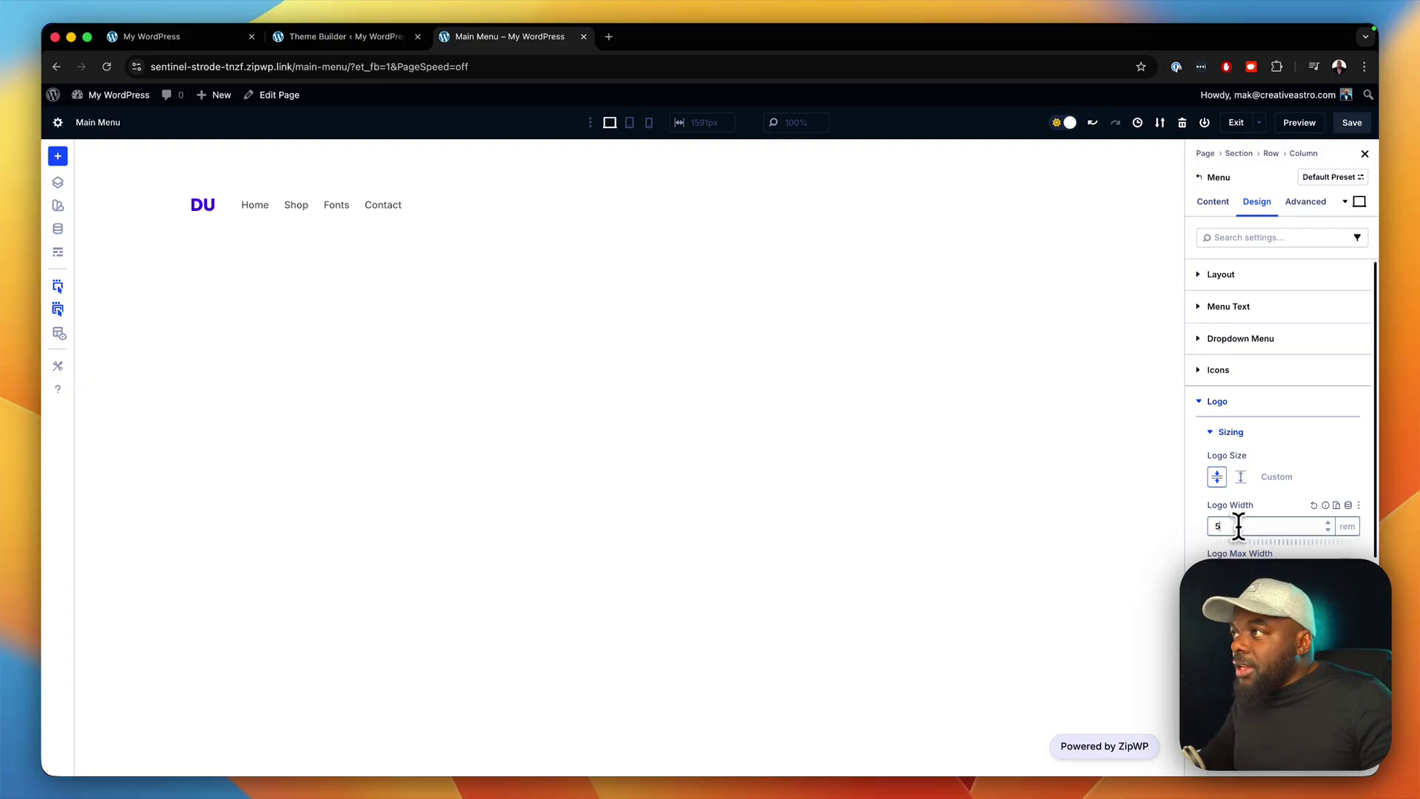
# View the diviuniversity.com Courses page in a new tab, then return to the Main Menu tab.
pyautogui.click(608, 36)
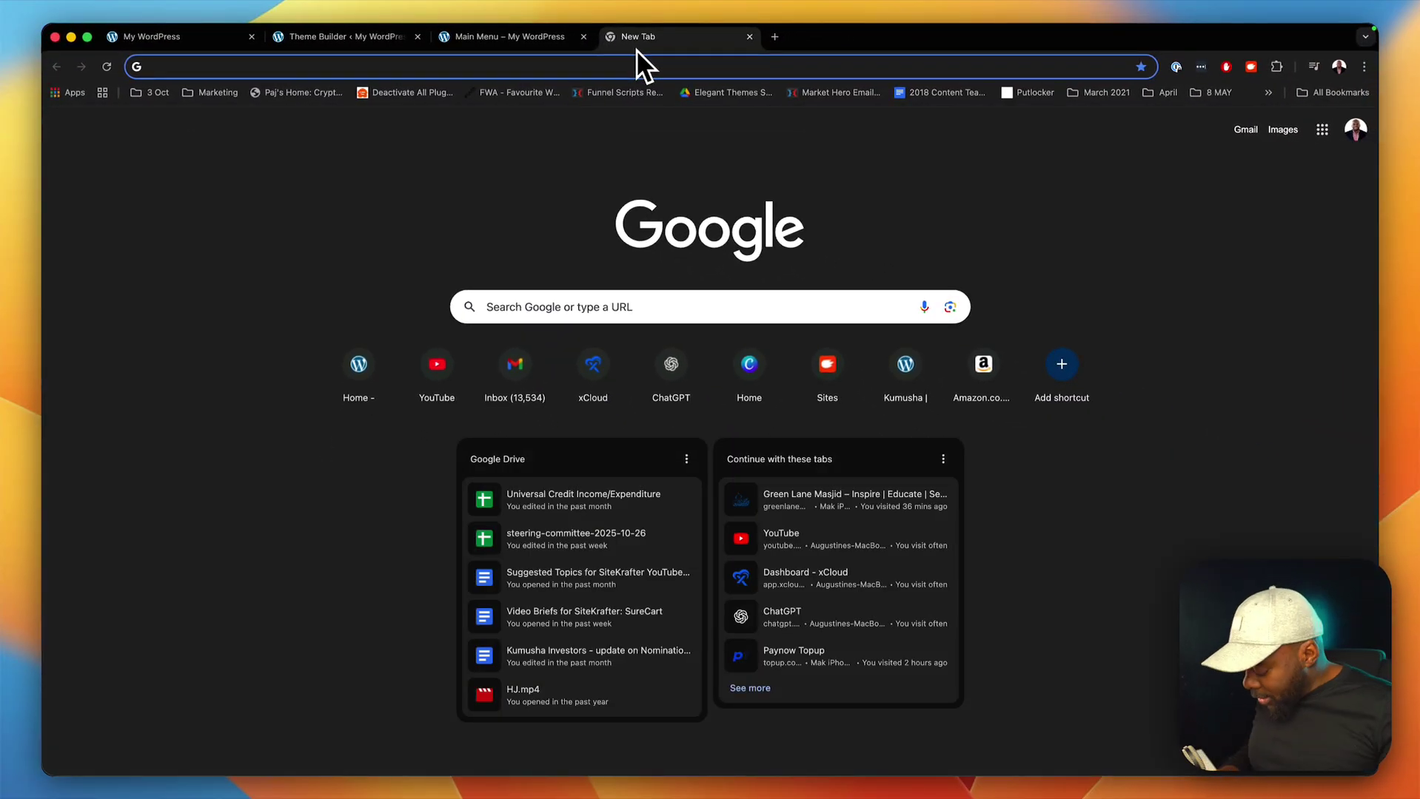
pyautogui.write('divi')
pyautogui.press('Return')
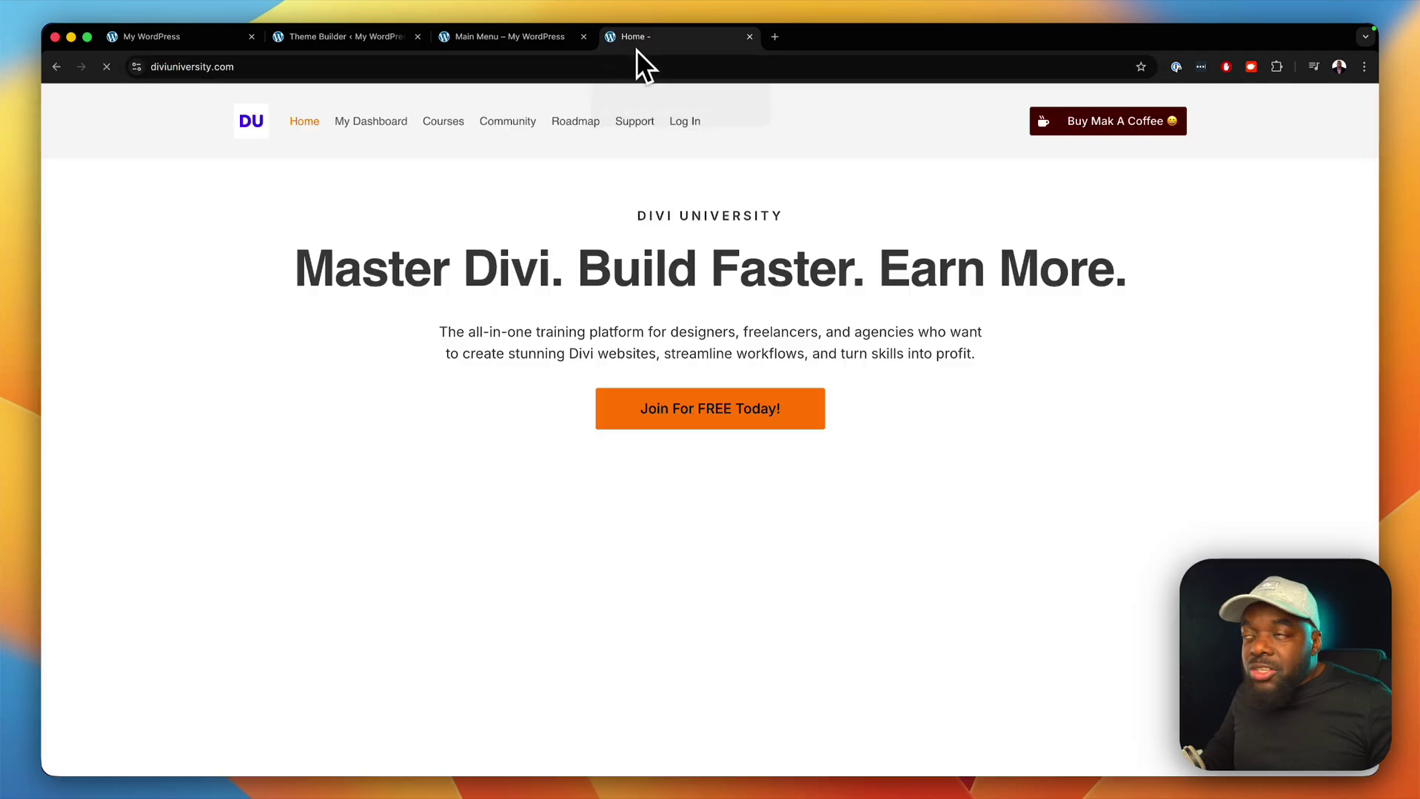
pyautogui.click(447, 124)
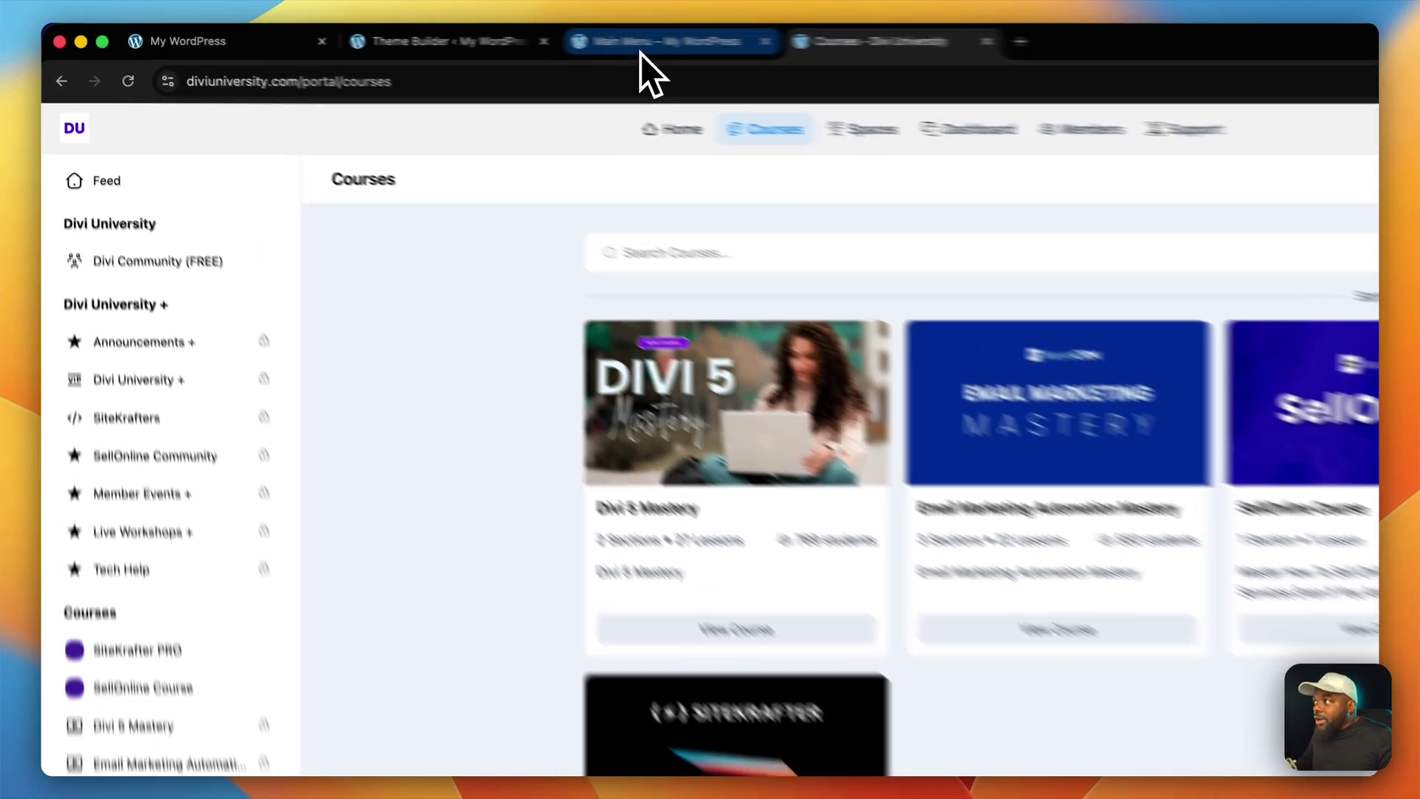
pyautogui.click(641, 50)
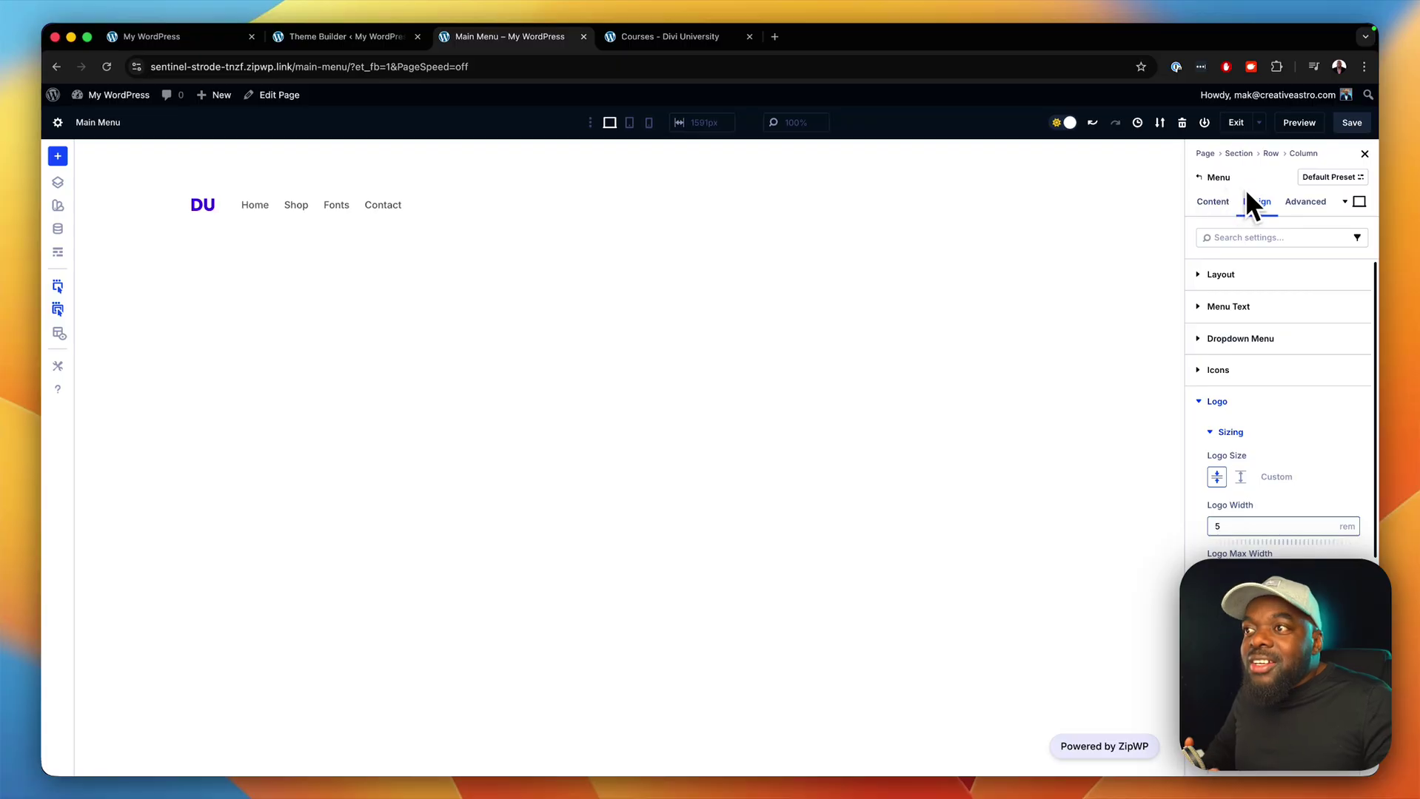
# Toggle the menu's Show Search Icon and Show Shopping Cart Icon on and back off.
pyautogui.click(1211, 203)
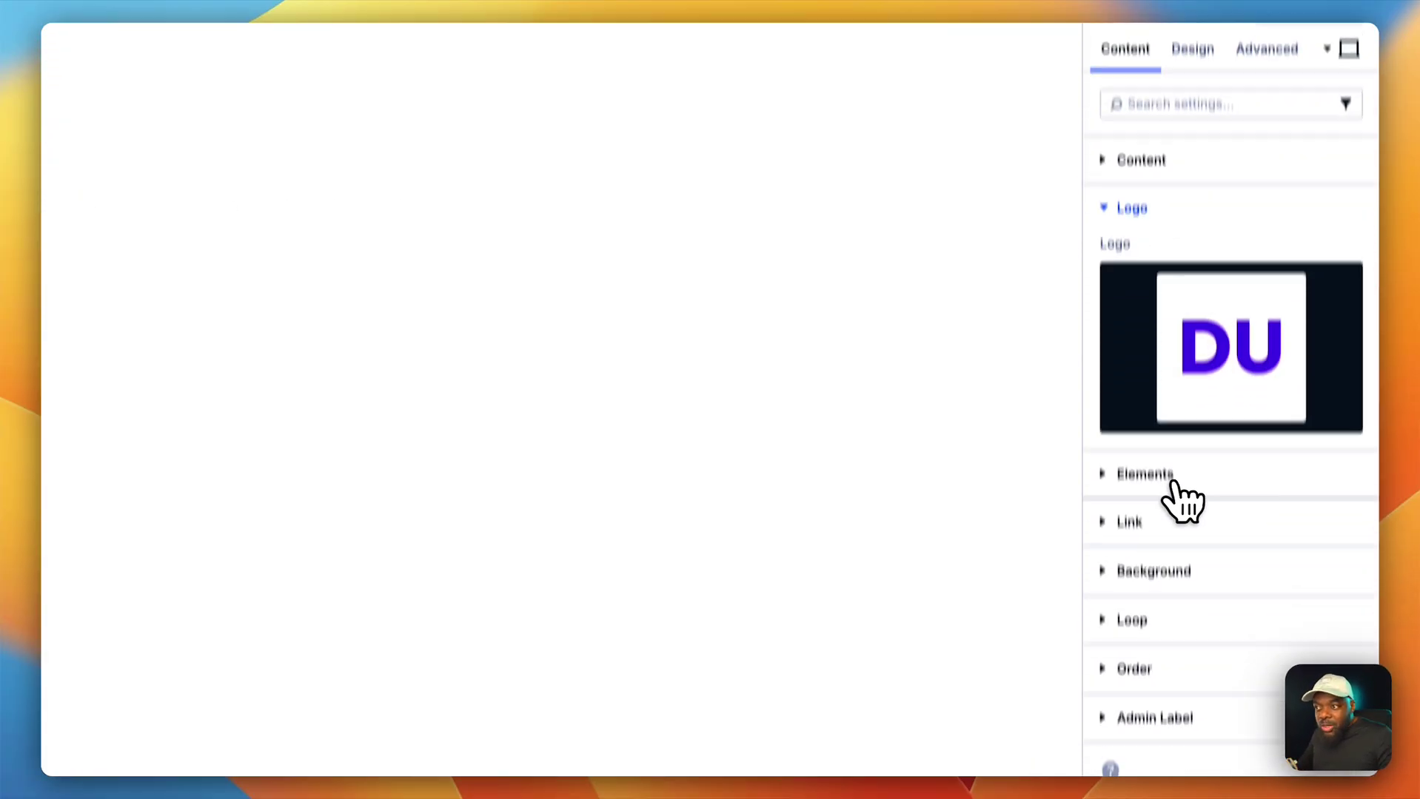
pyautogui.click(1173, 482)
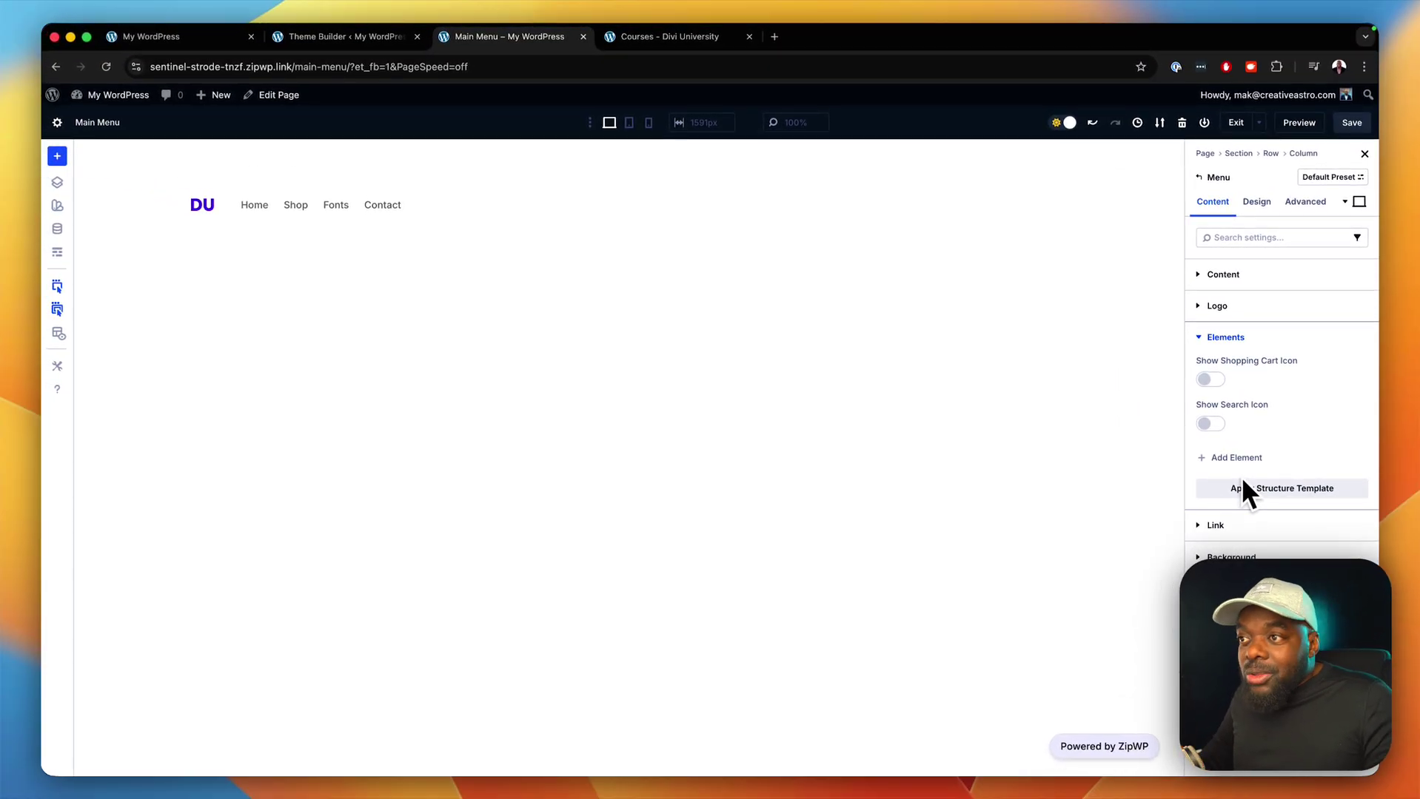
pyautogui.click(1213, 424)
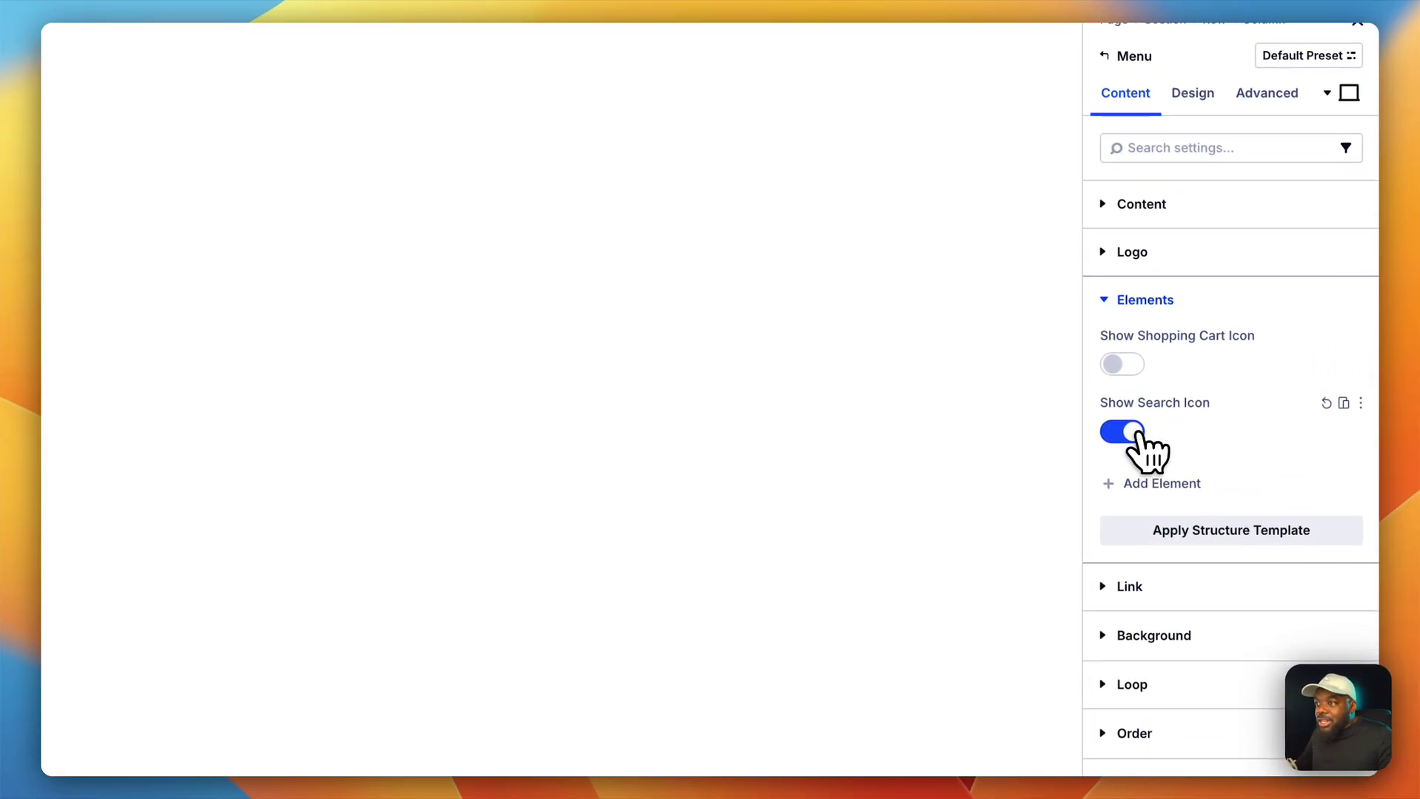
pyautogui.click(1132, 433)
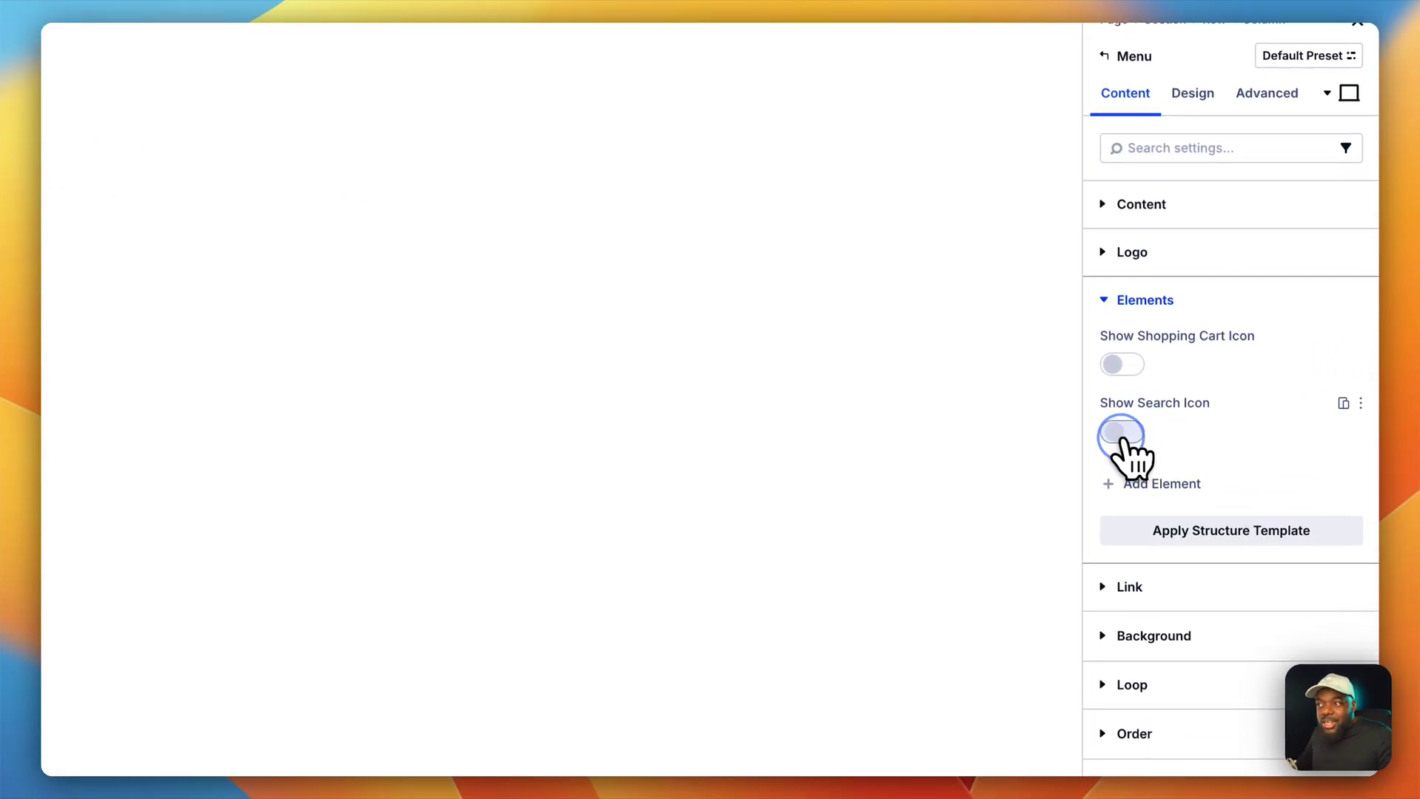
pyautogui.click(1131, 366)
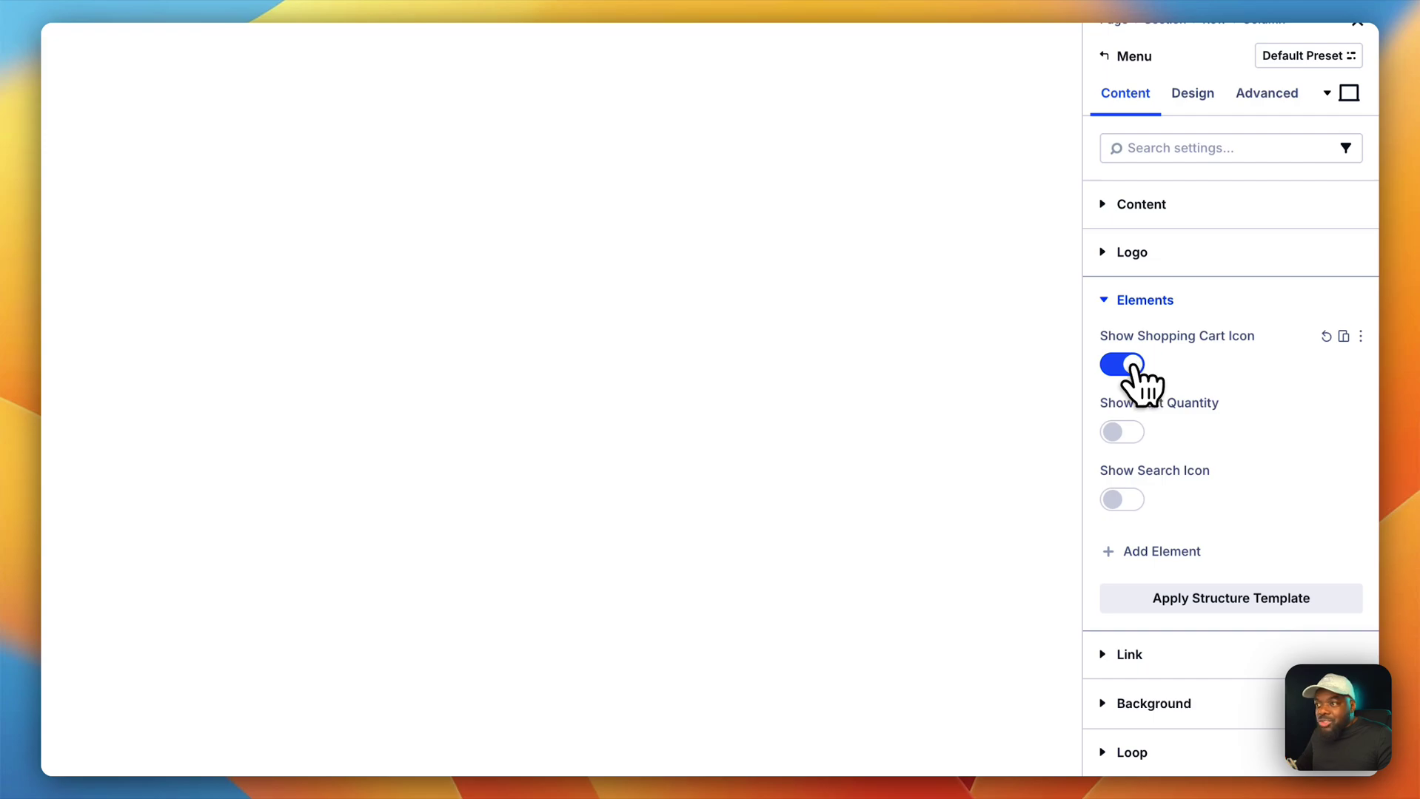
pyautogui.click(1131, 365)
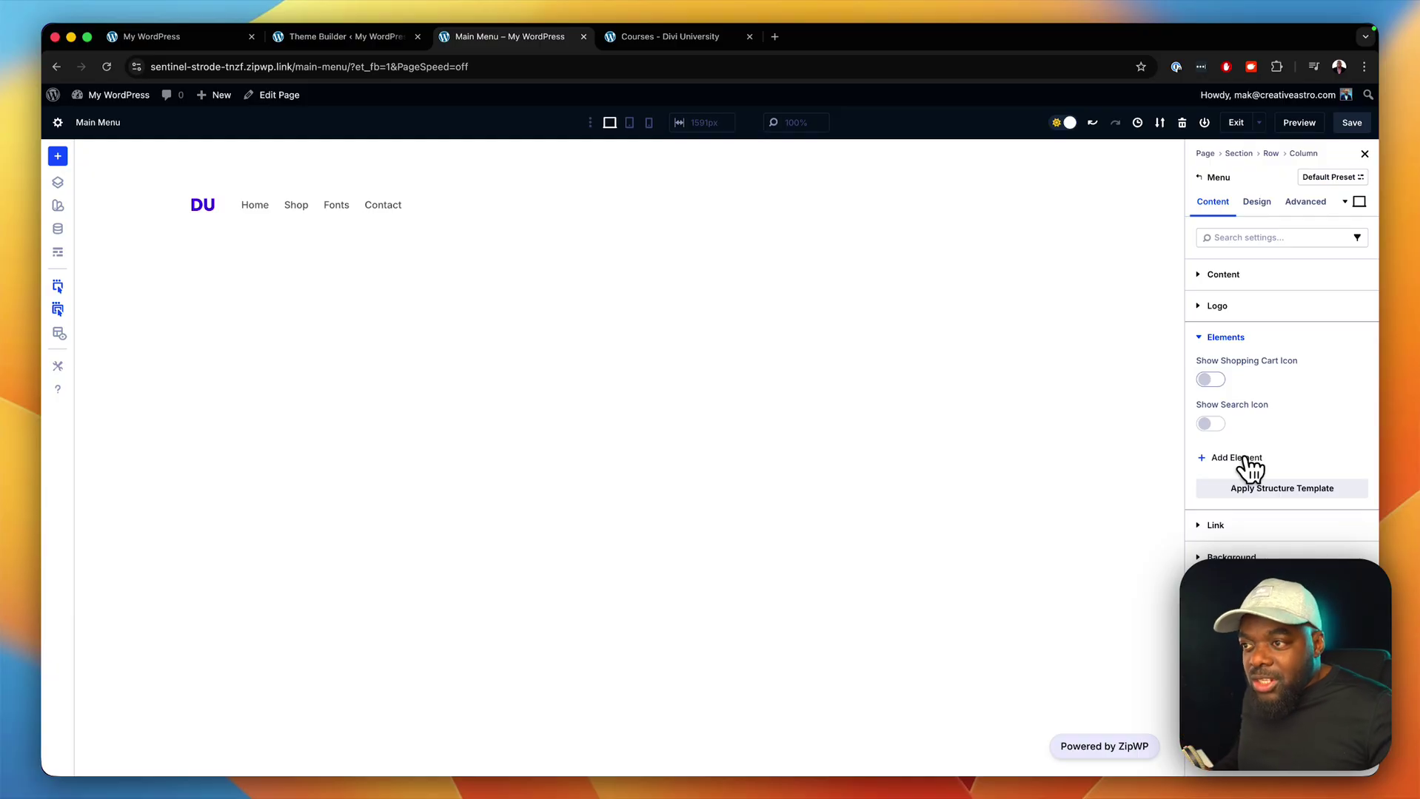
# Add a Button module as a new element inside the menu.
pyautogui.click(1247, 459)
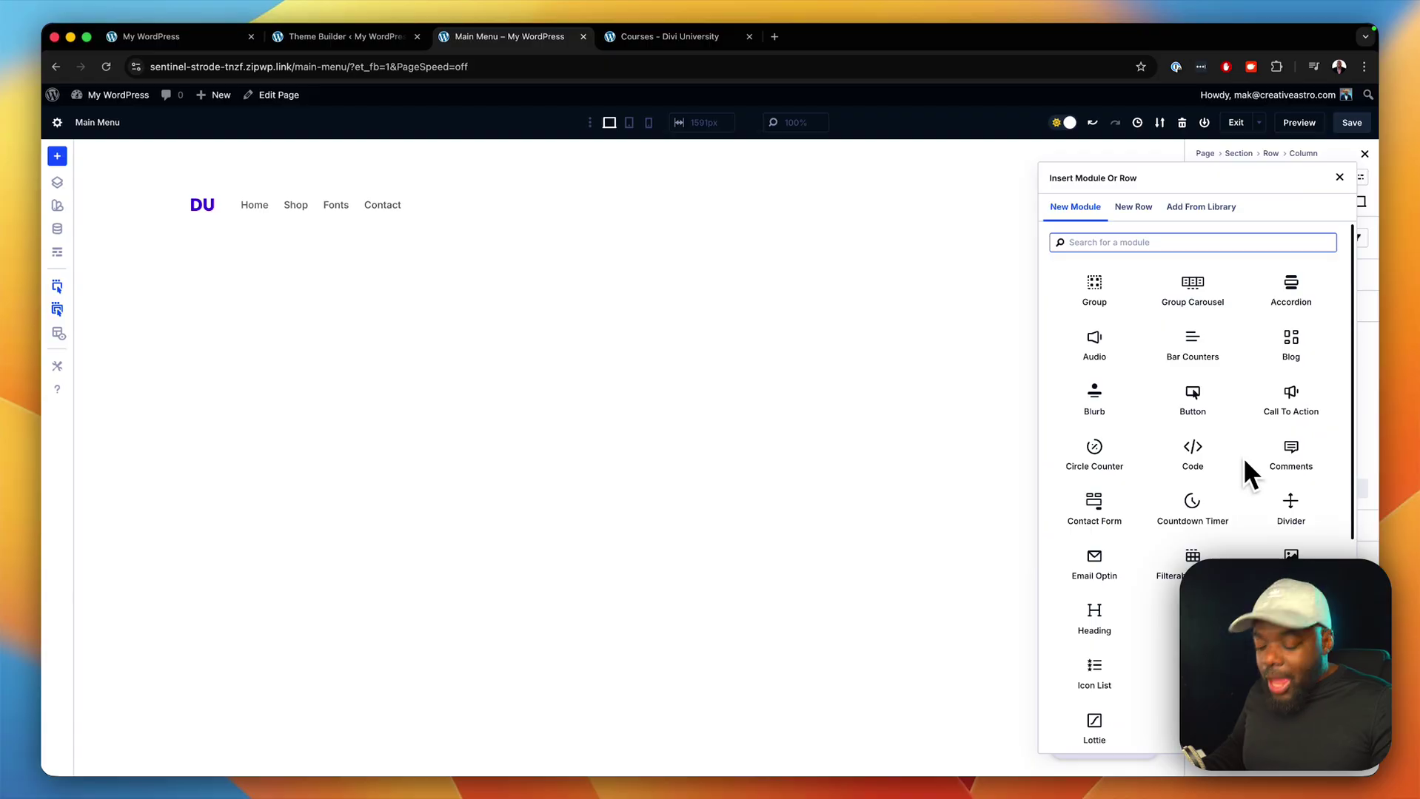
pyautogui.write('butt')
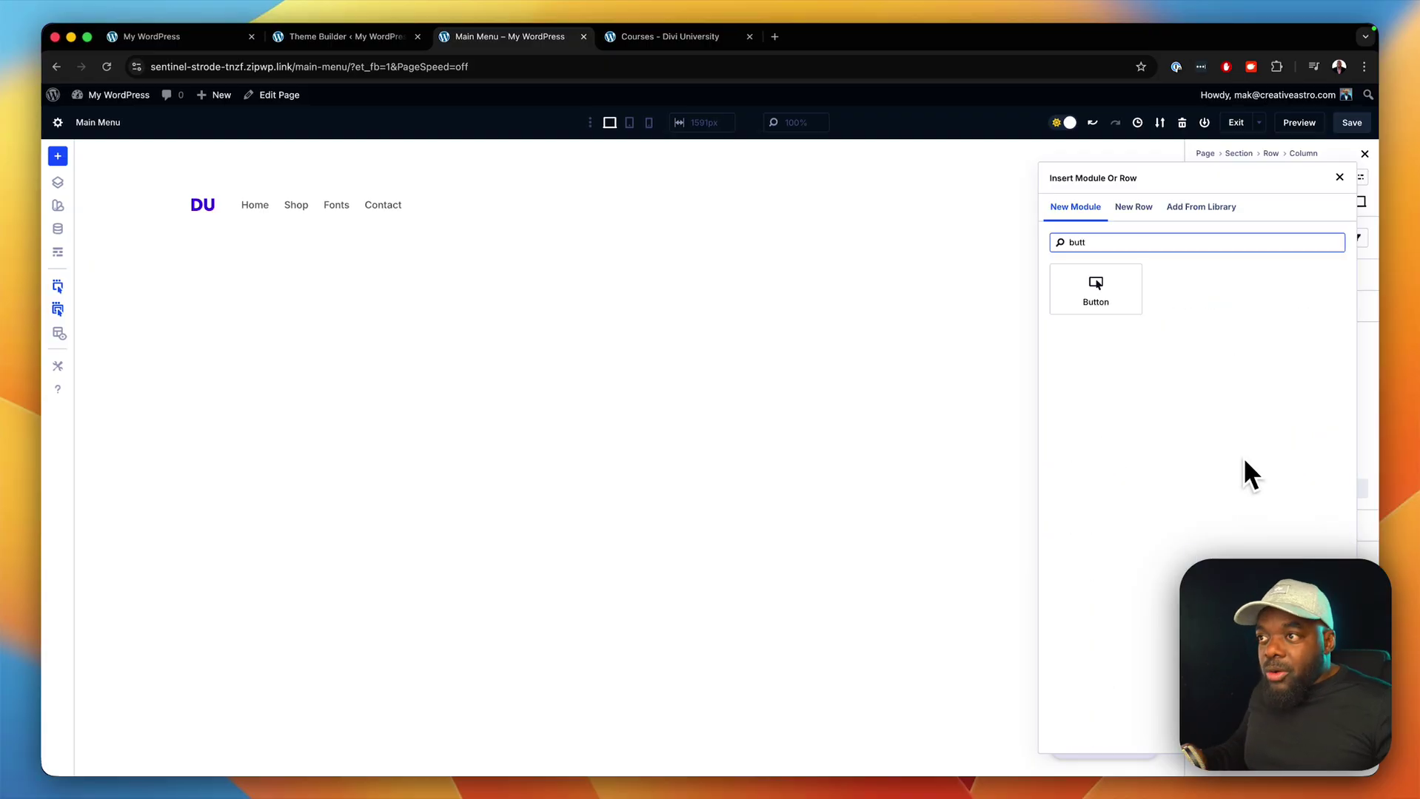
pyautogui.click(1103, 294)
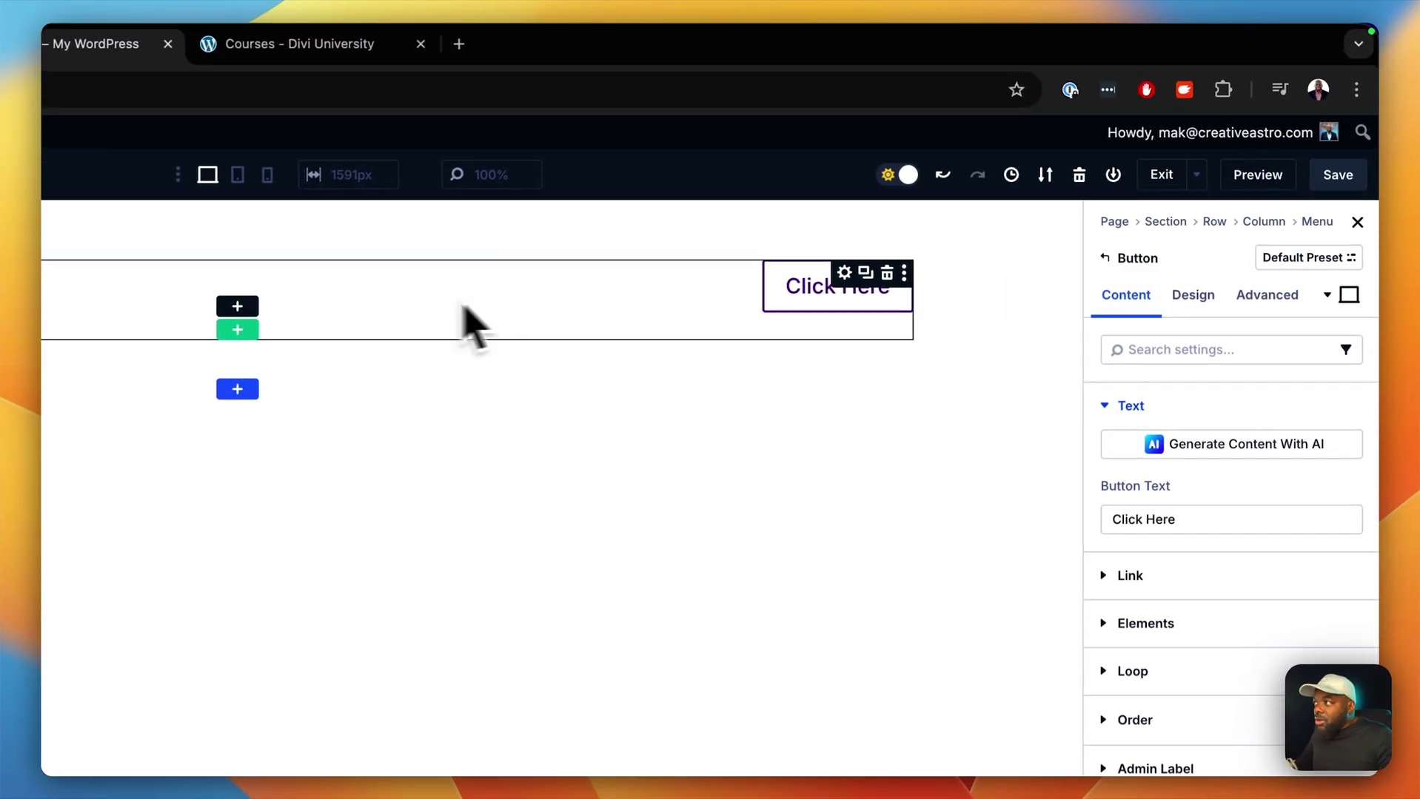
# Return to the Menu module's Elements list and start adding another element.
pyautogui.click(42, 293)
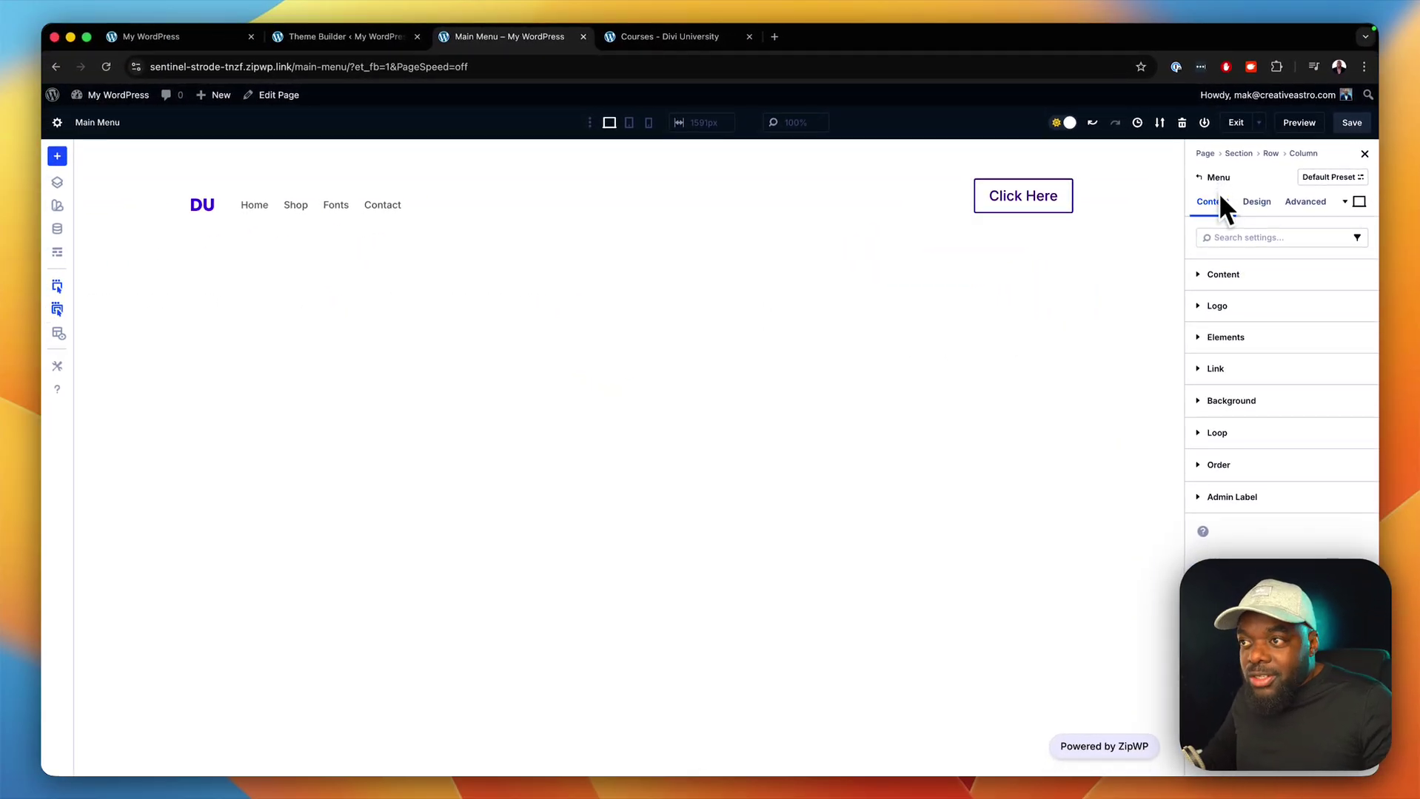
pyautogui.click(1230, 338)
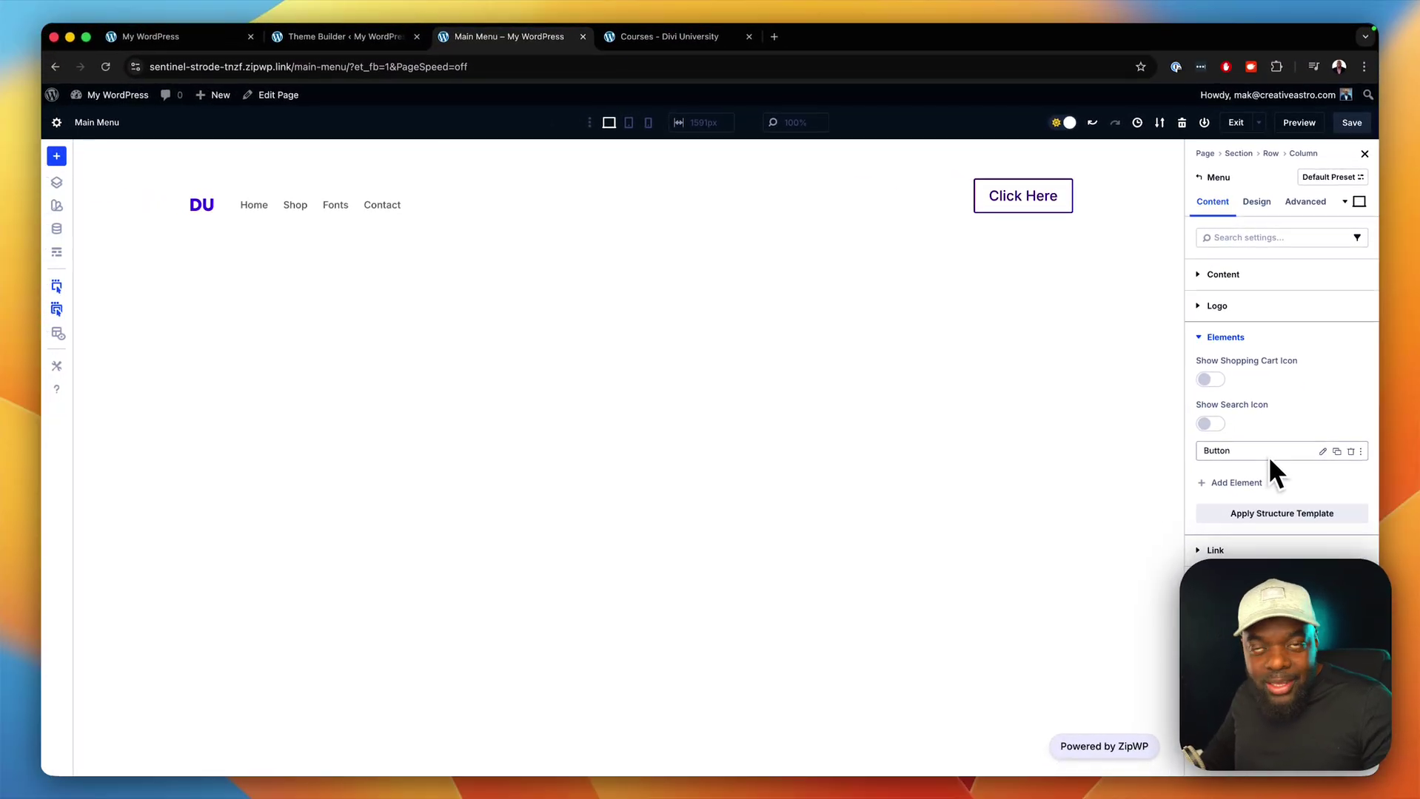
pyautogui.click(1251, 483)
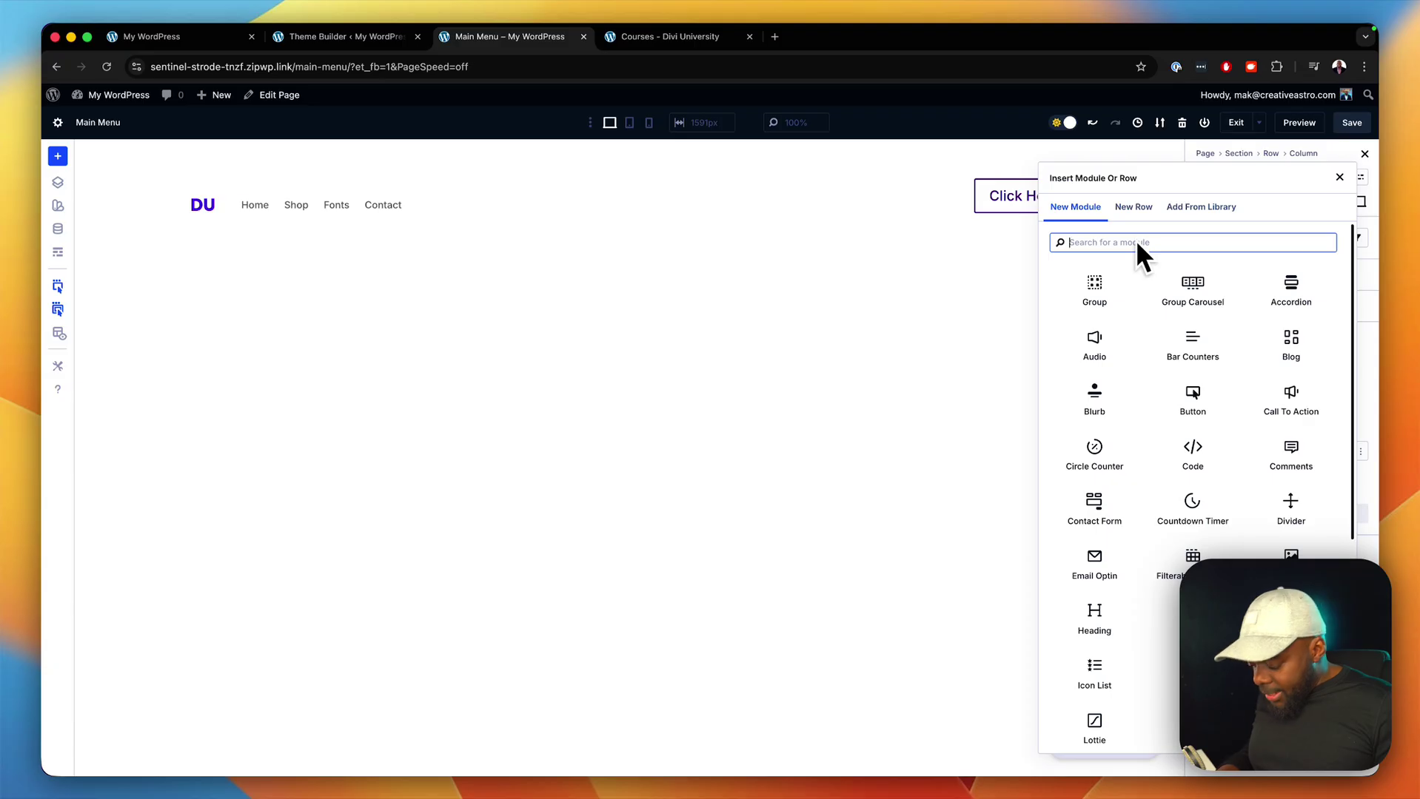
# Add an Icon element to the menu and switch its icon to the circled user icon.
pyautogui.write('icon')
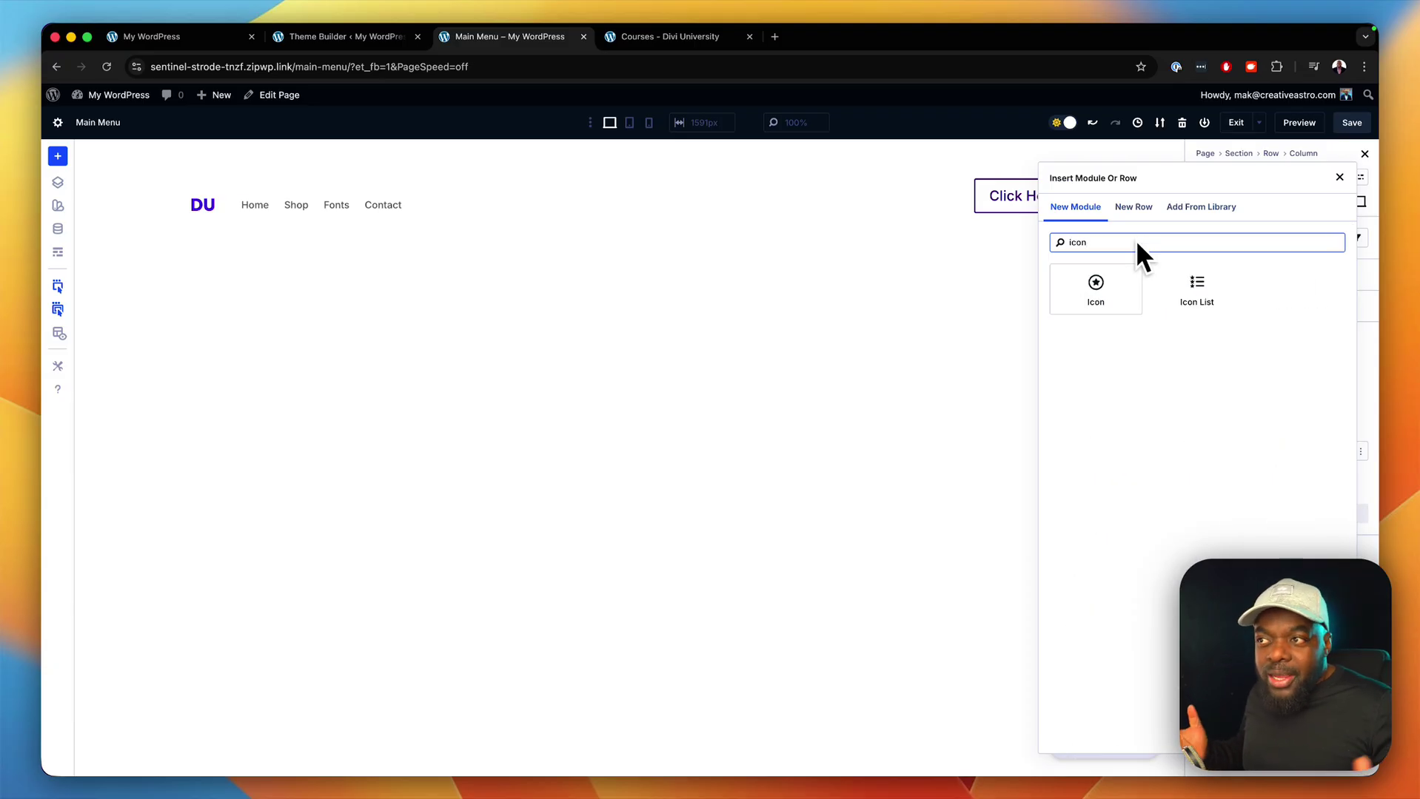
pyautogui.click(1096, 293)
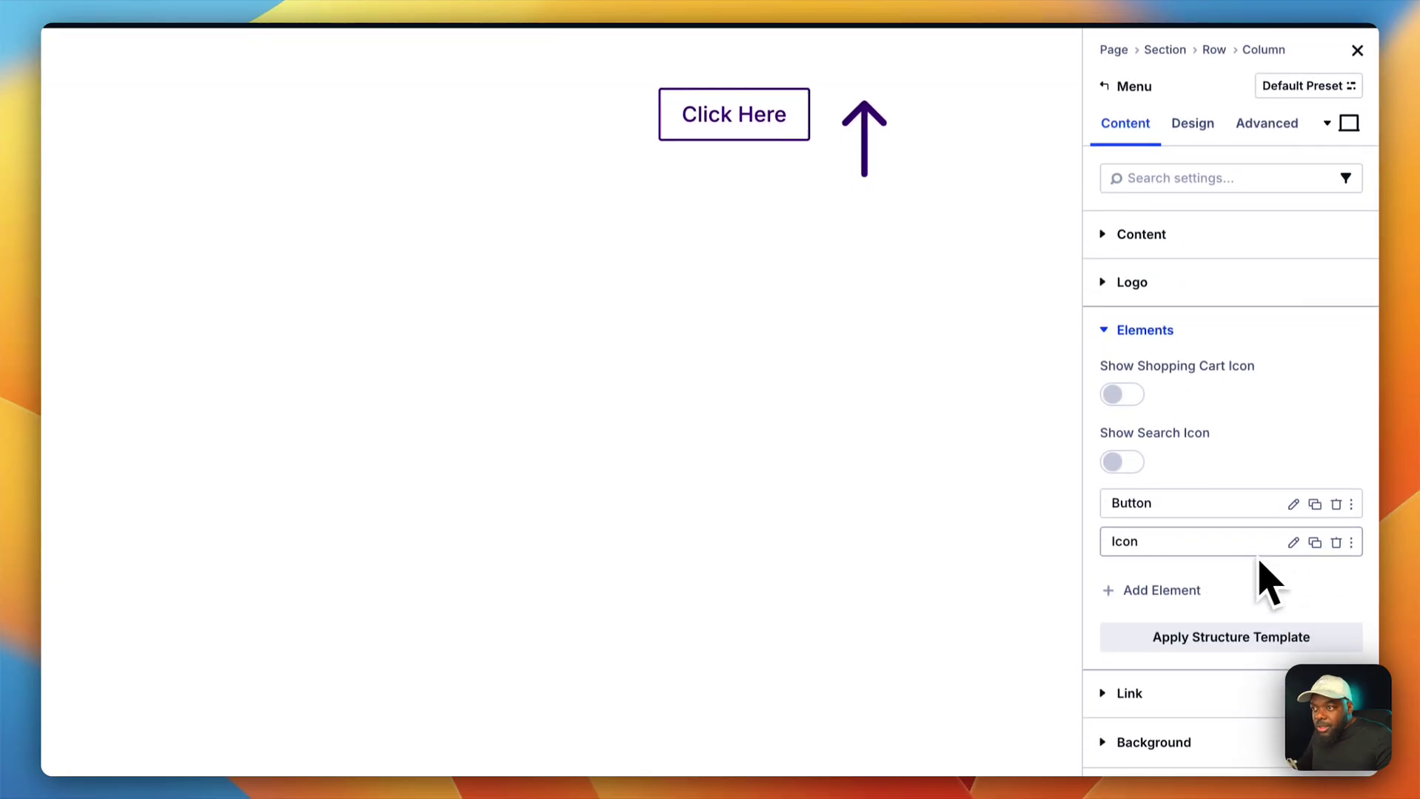
pyautogui.click(1294, 536)
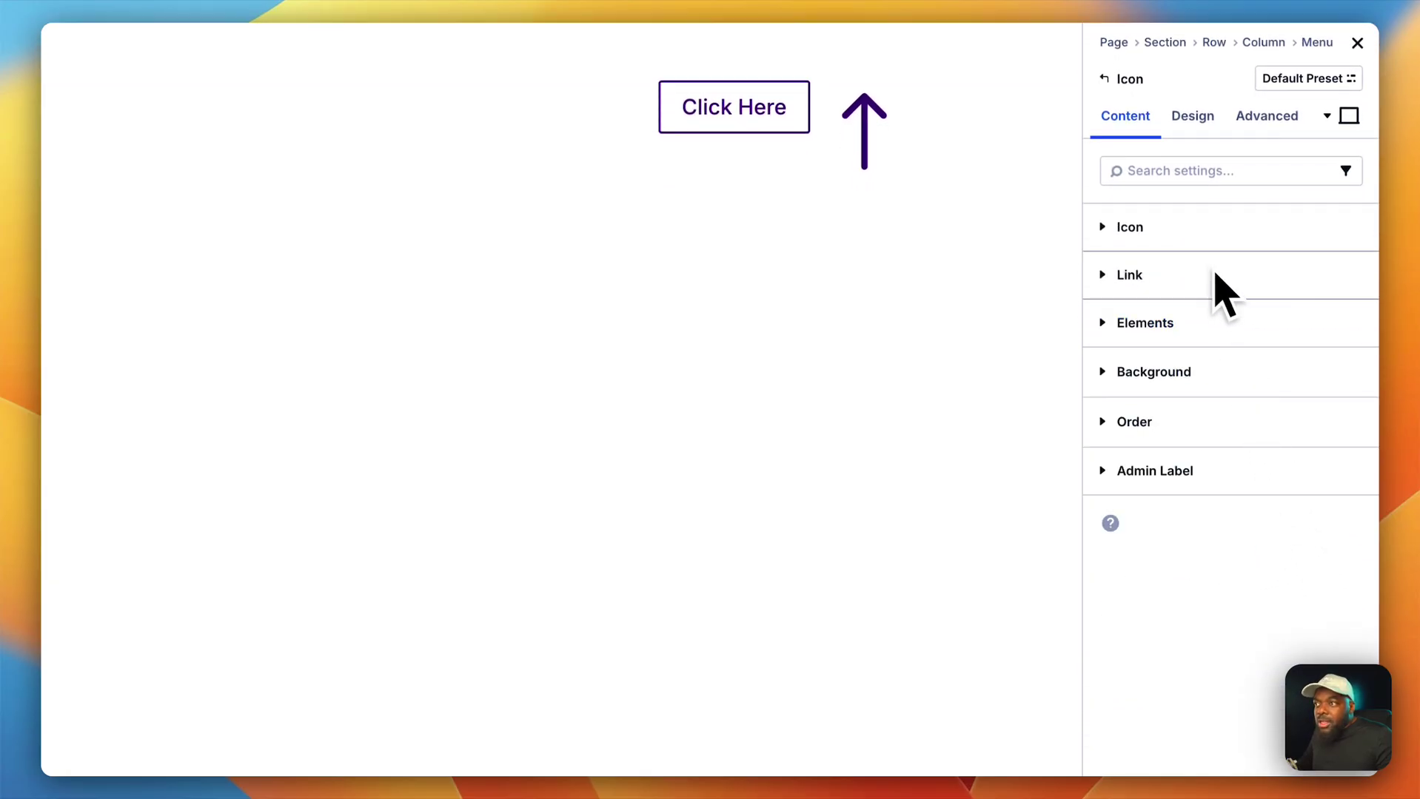
pyautogui.click(1203, 230)
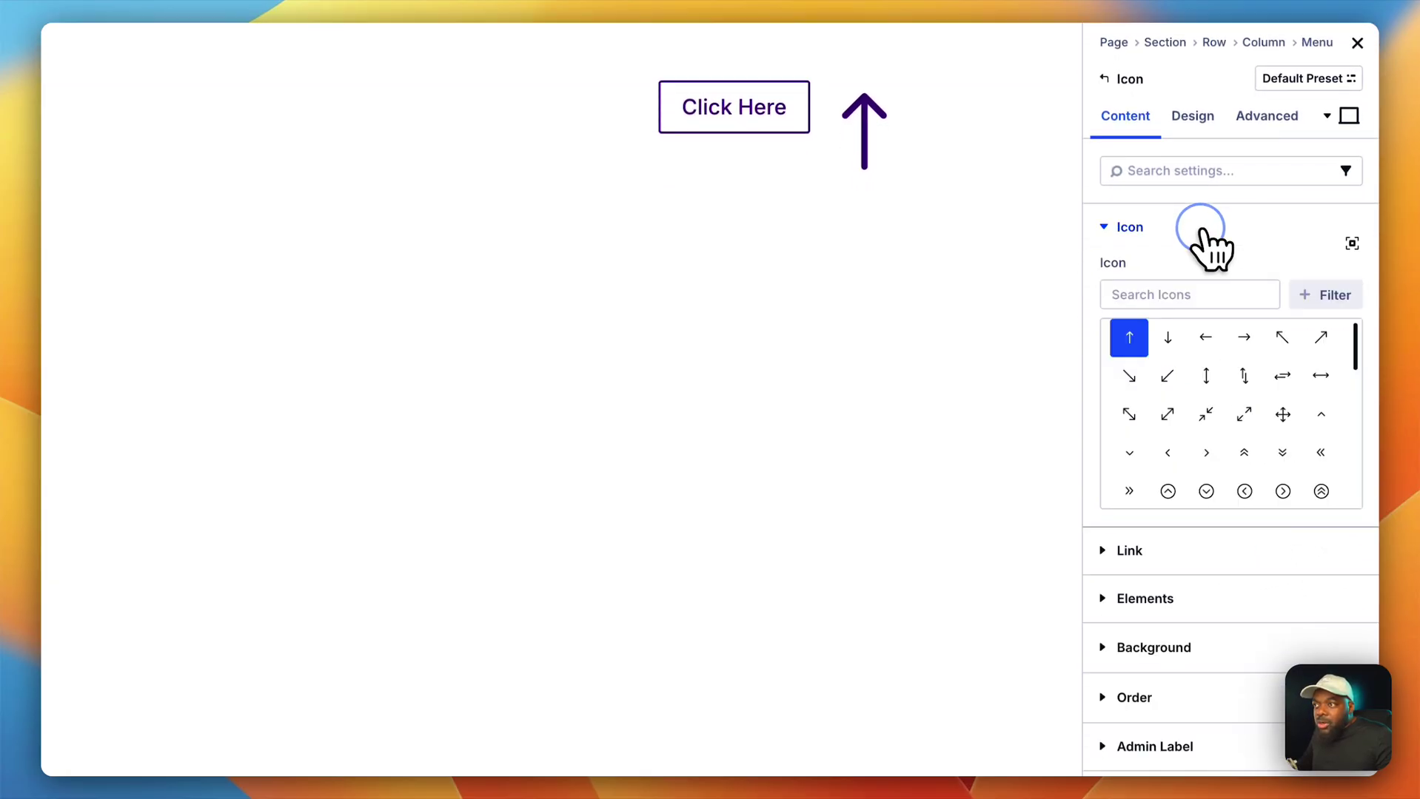
pyautogui.click(1197, 293)
pyautogui.write('user')
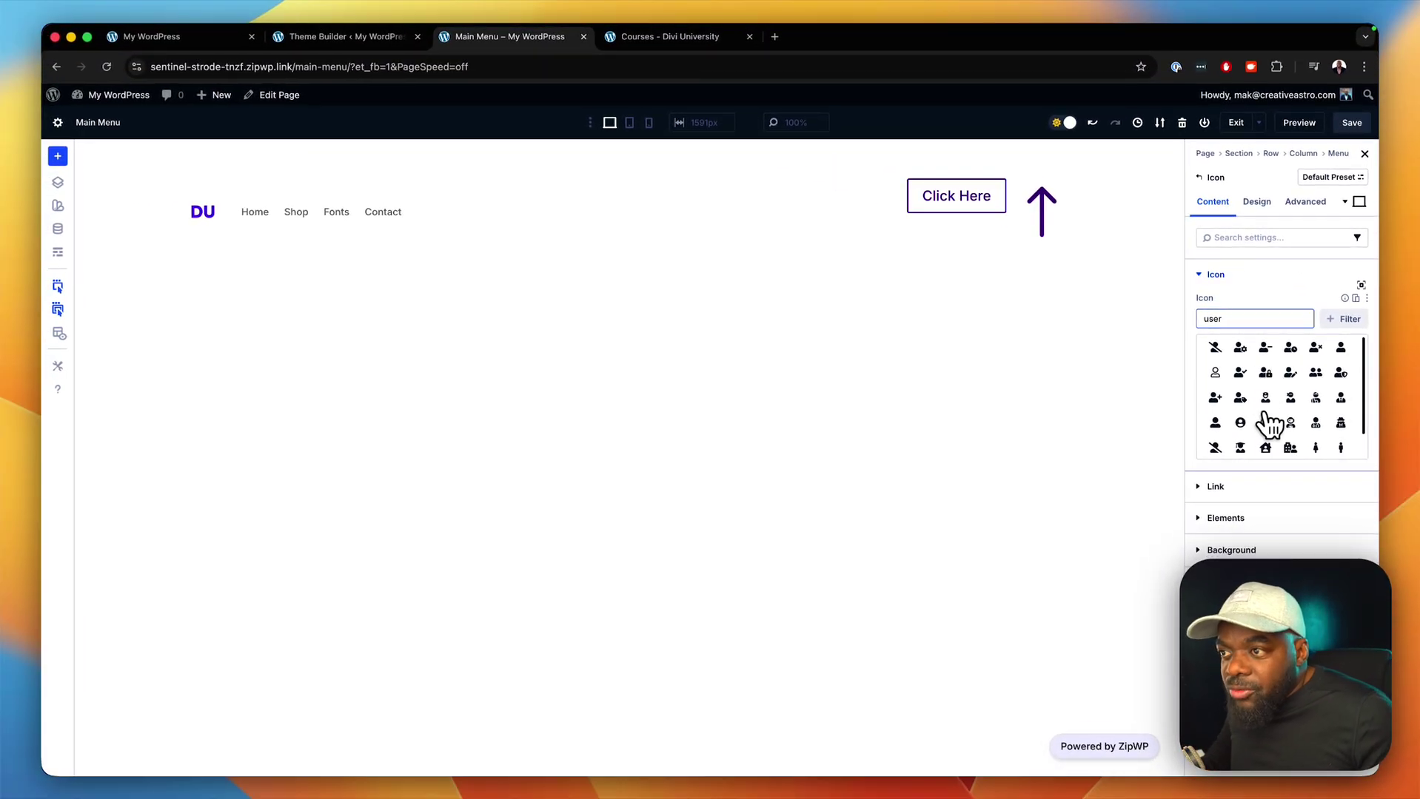
pyautogui.click(1265, 423)
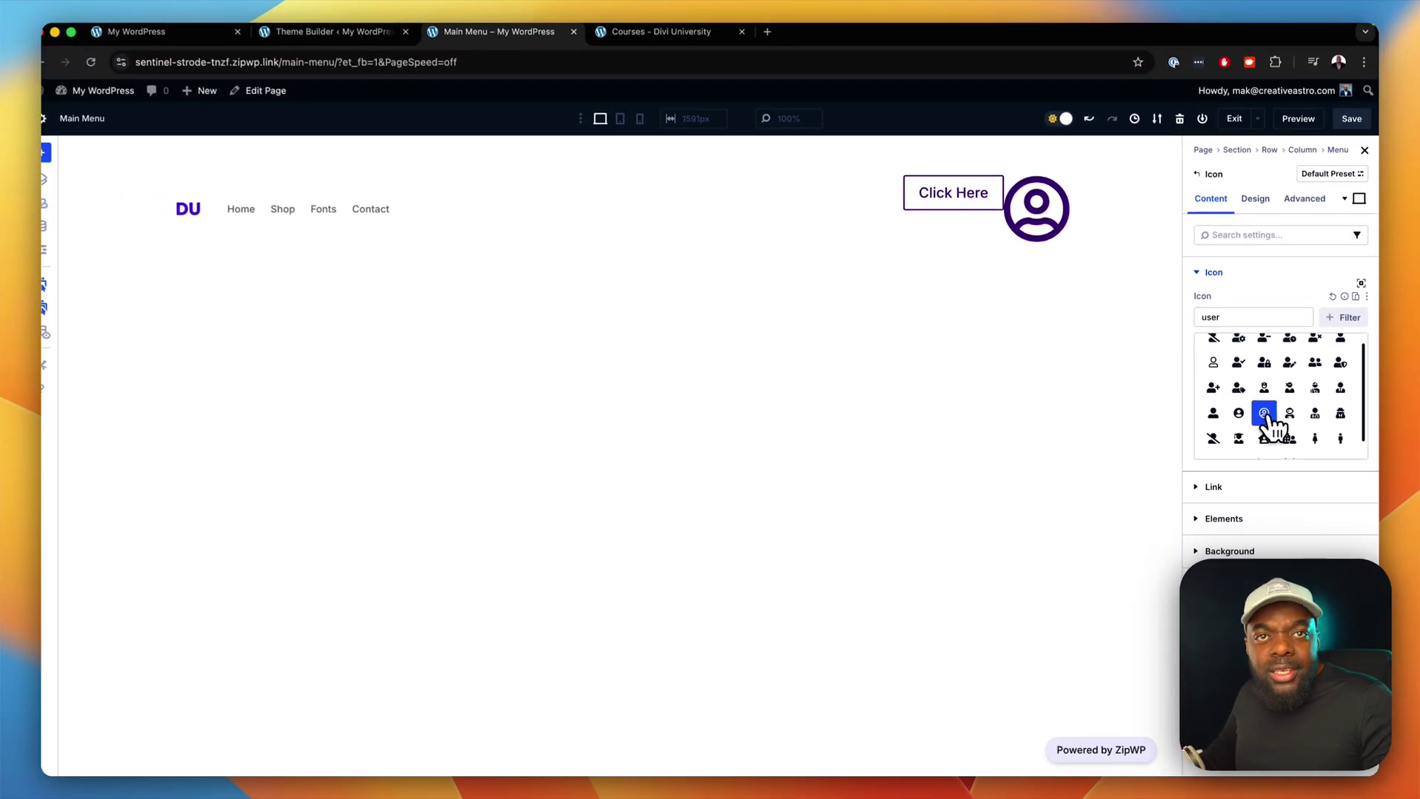
# Set the user icon's Icon Size in its Design > Icon settings.
pyautogui.click(1256, 200)
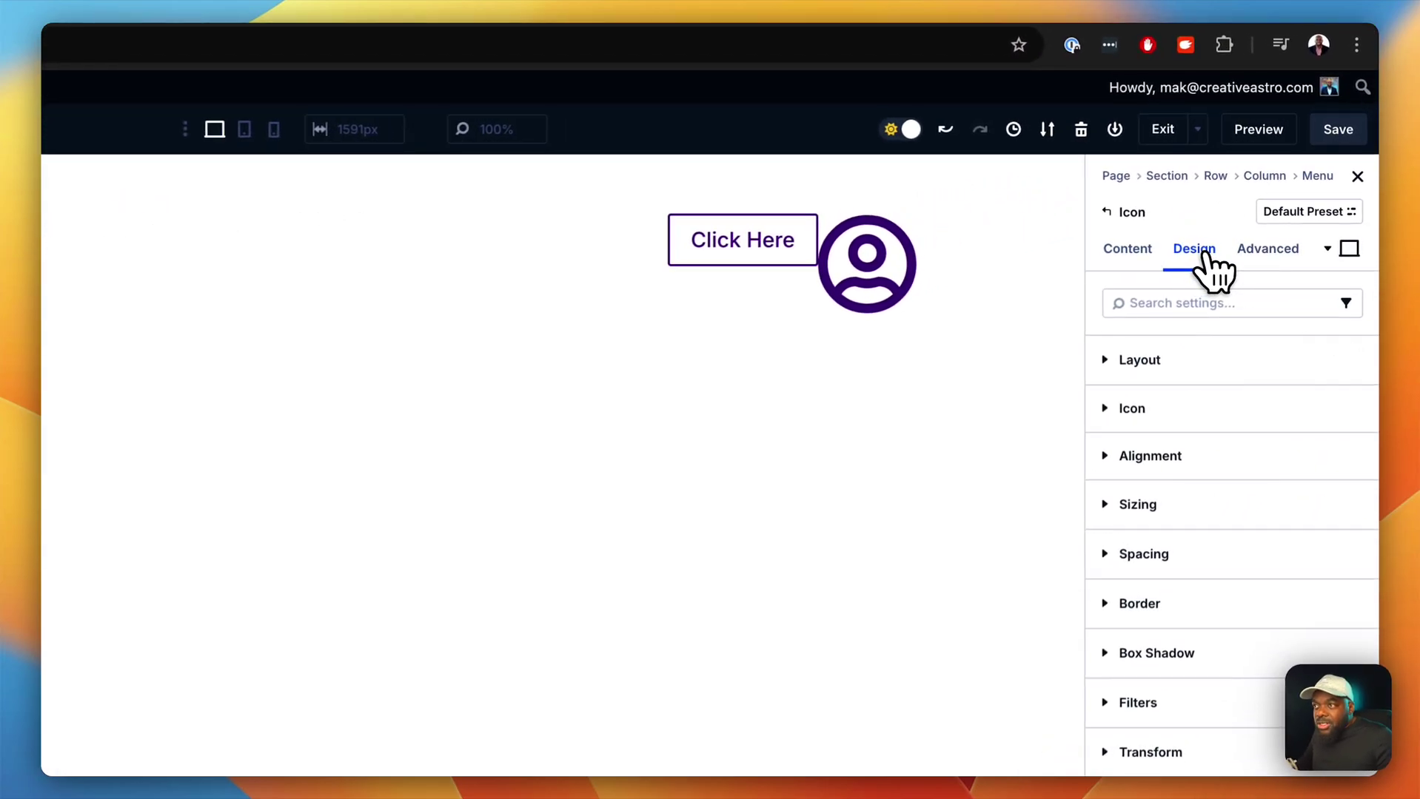
pyautogui.click(1181, 412)
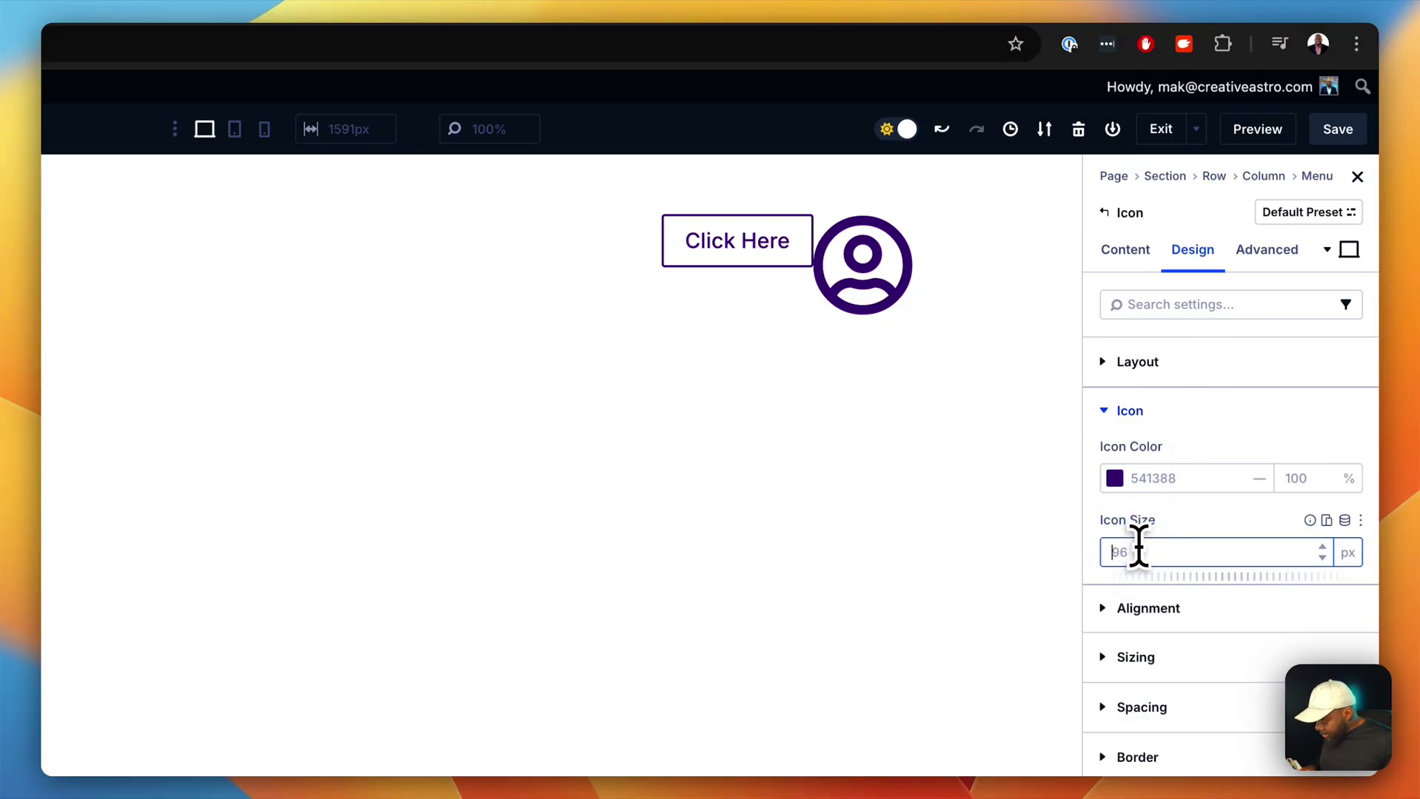
pyautogui.write('3rem')
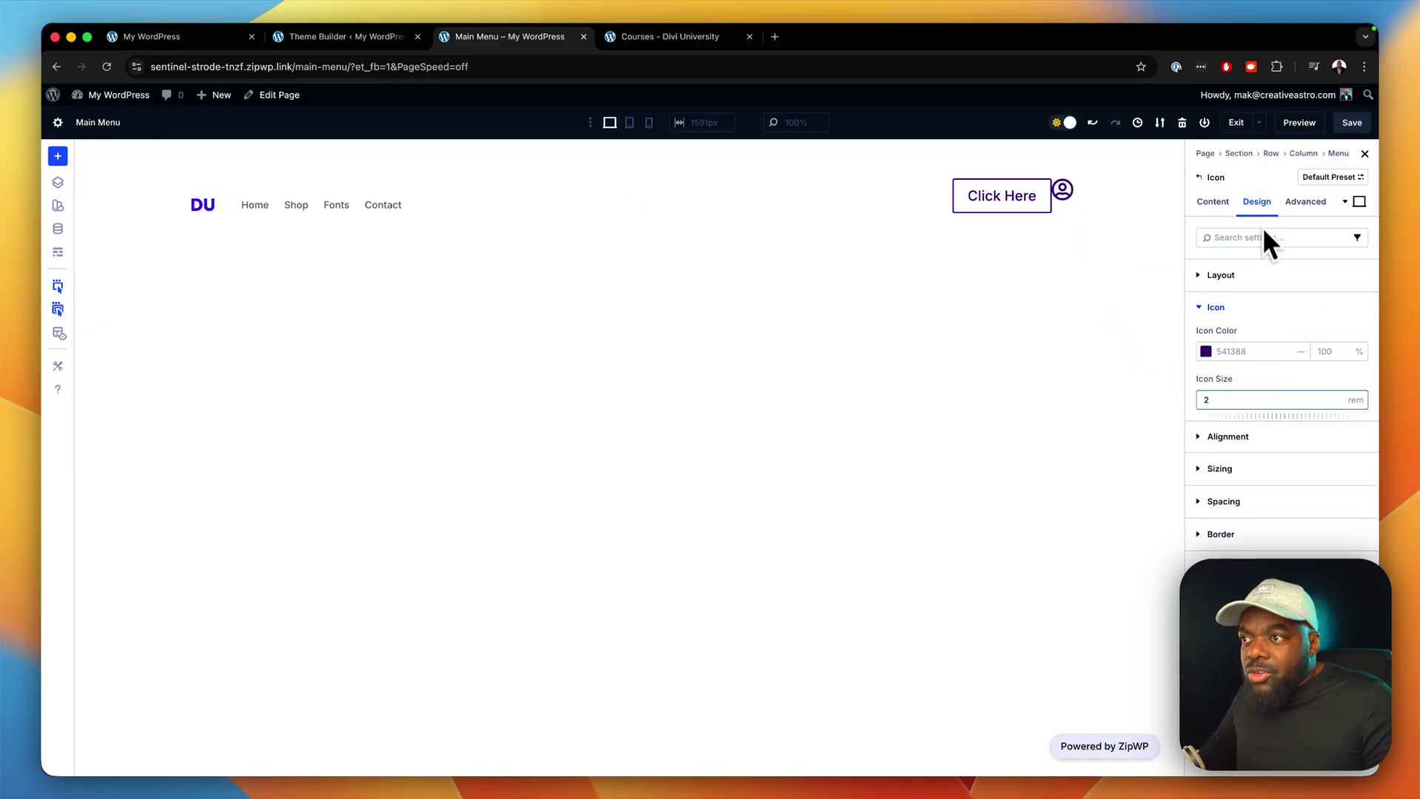
pyautogui.click(1258, 501)
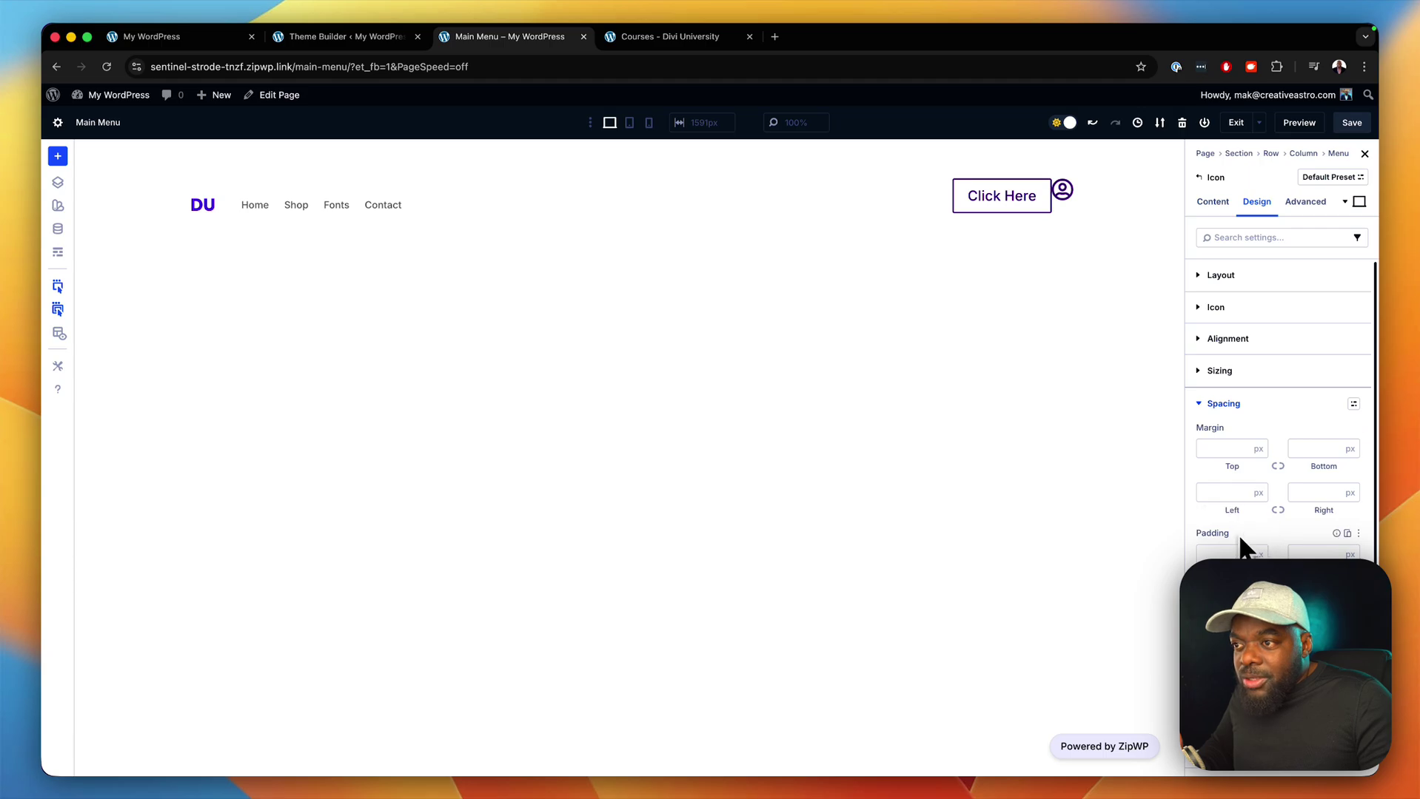
# Set the user icon's Margin Left to 2rem, then select the Click Here button.
pyautogui.click(1229, 492)
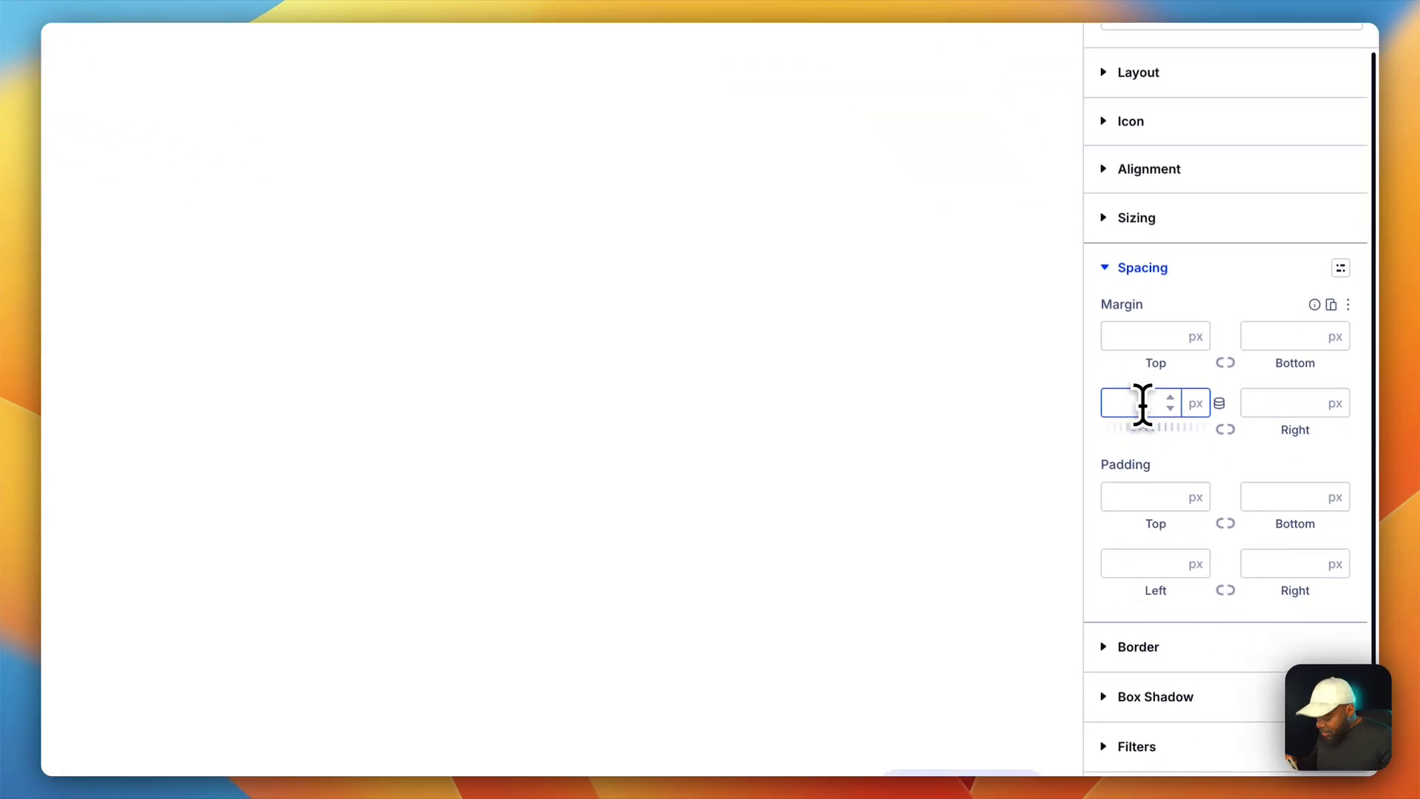
pyautogui.write('2re')
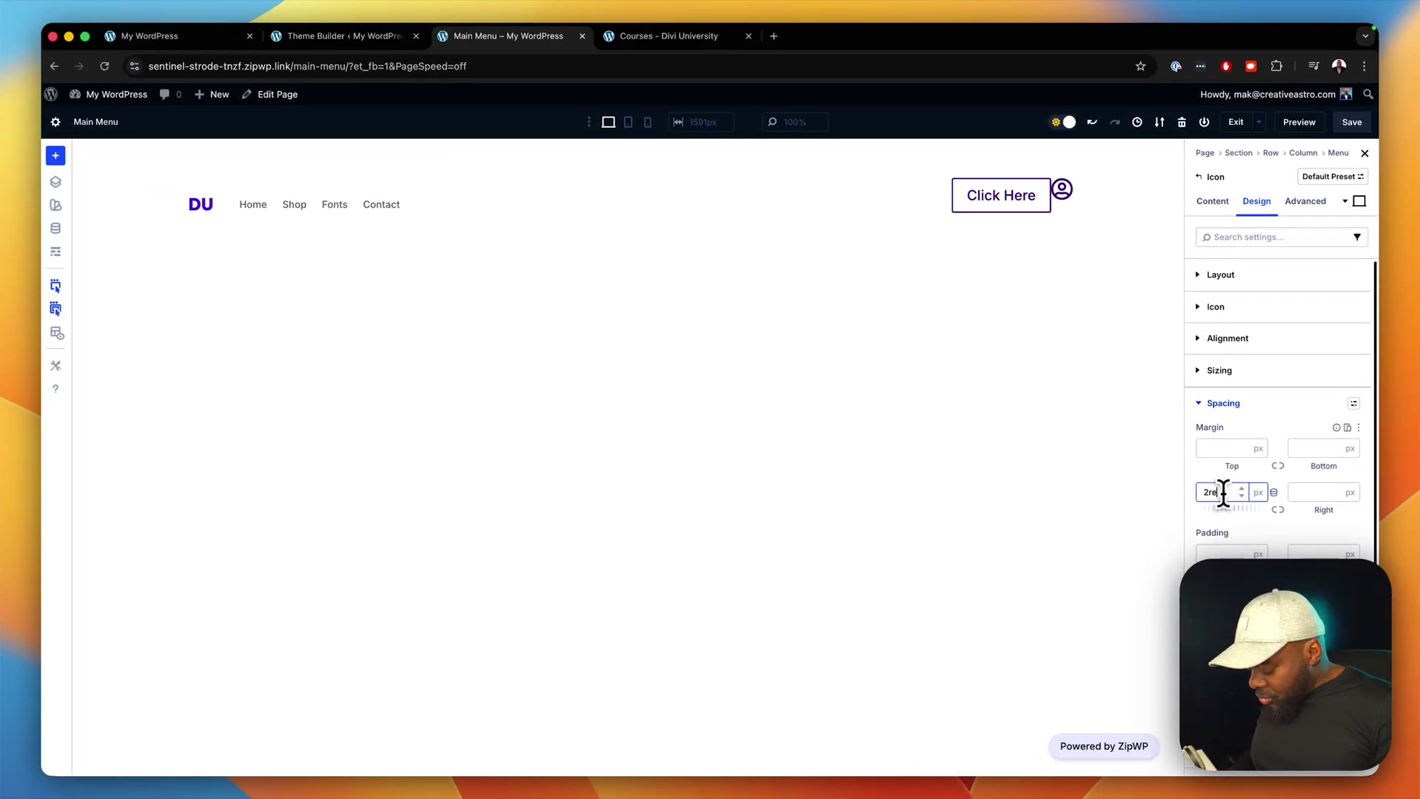
pyautogui.write('m')
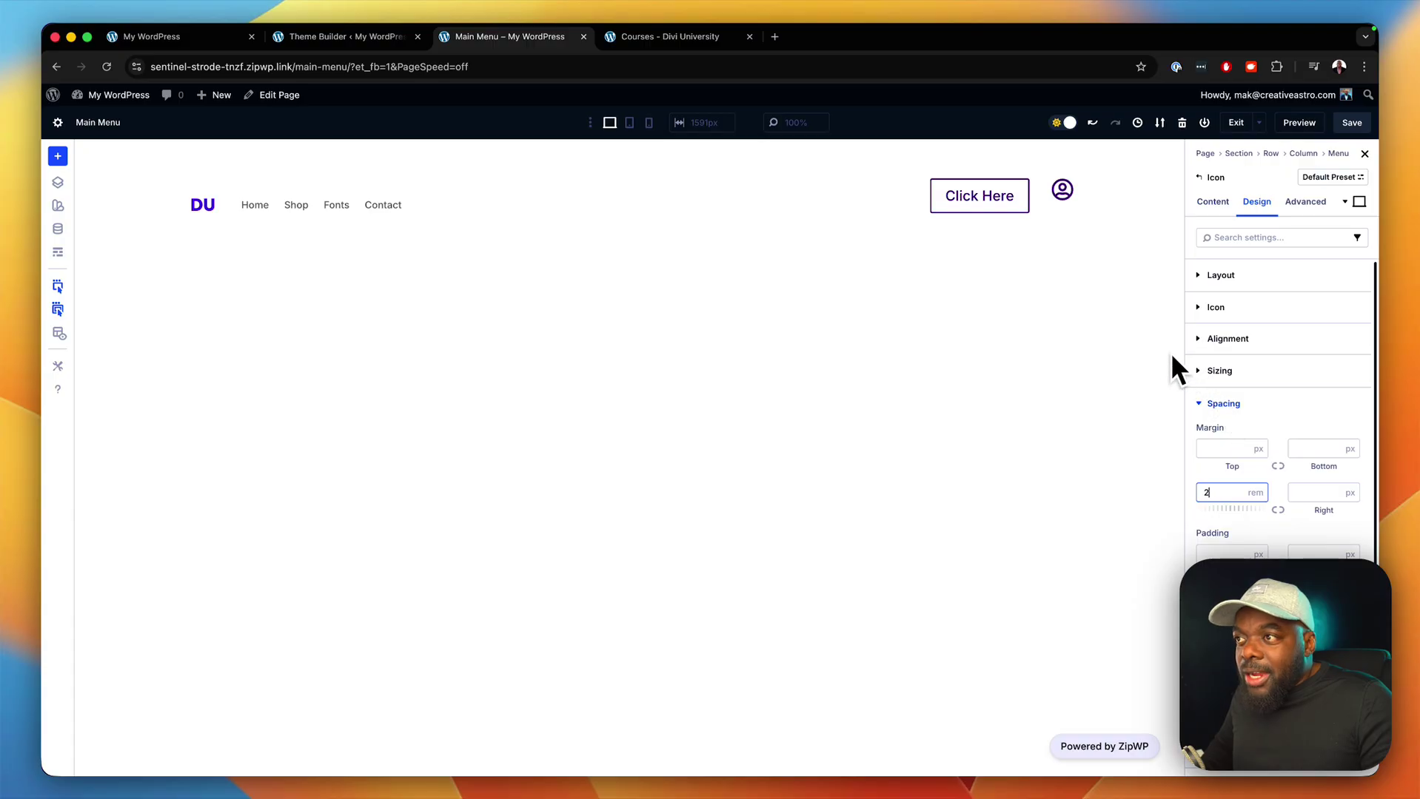
pyautogui.click(980, 194)
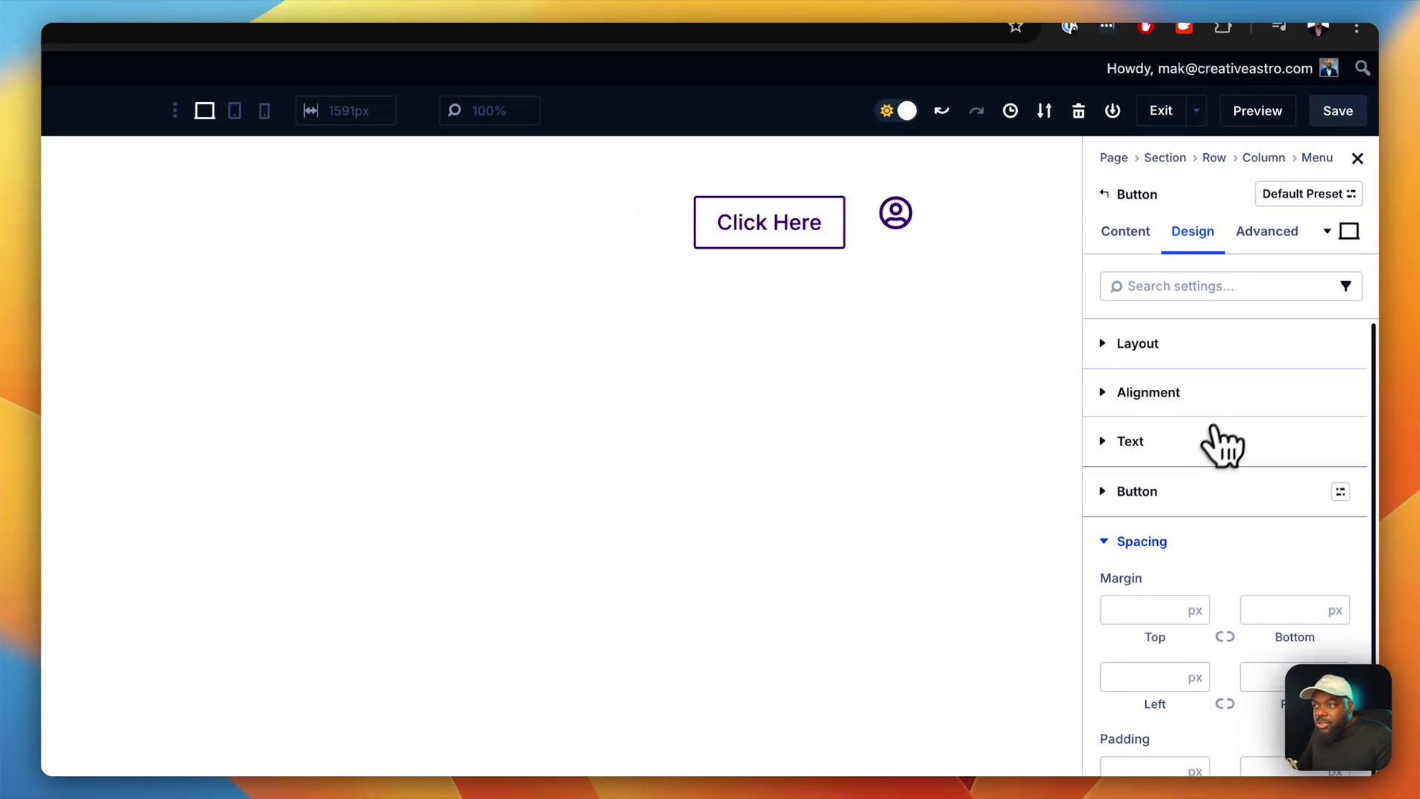
# Enable custom button styles for Click Here and give it linked top and bottom padding of 20.
pyautogui.click(1177, 492)
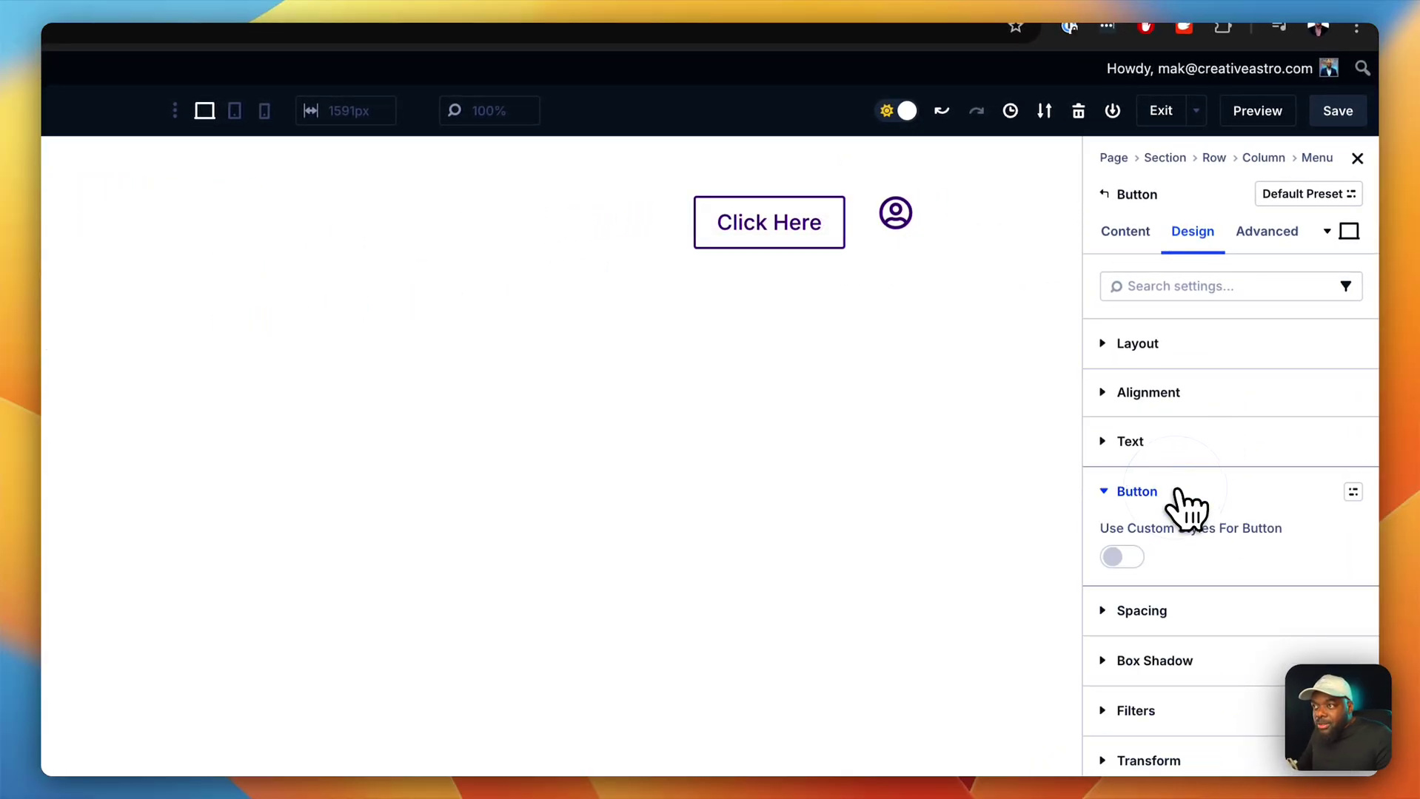
pyautogui.click(1124, 557)
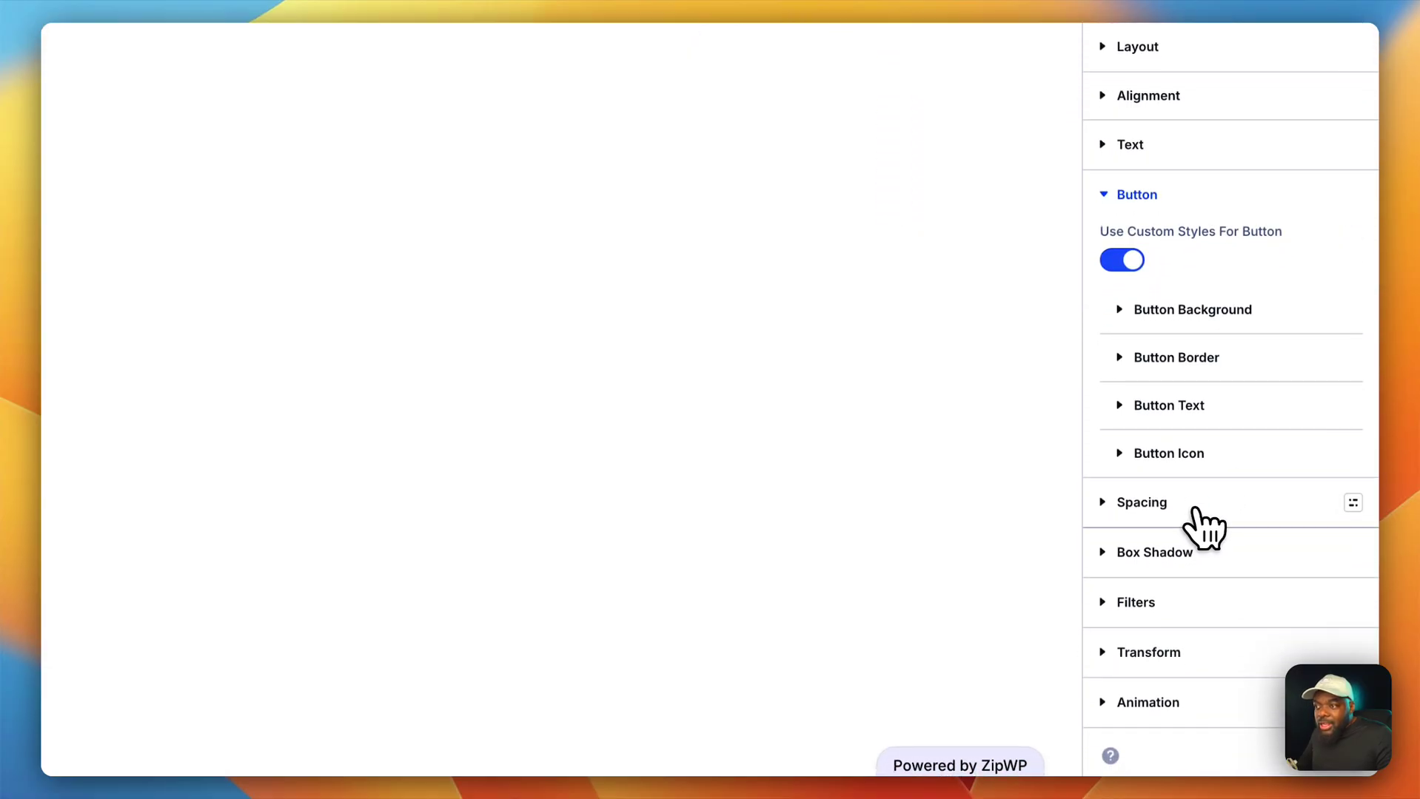
pyautogui.click(1195, 510)
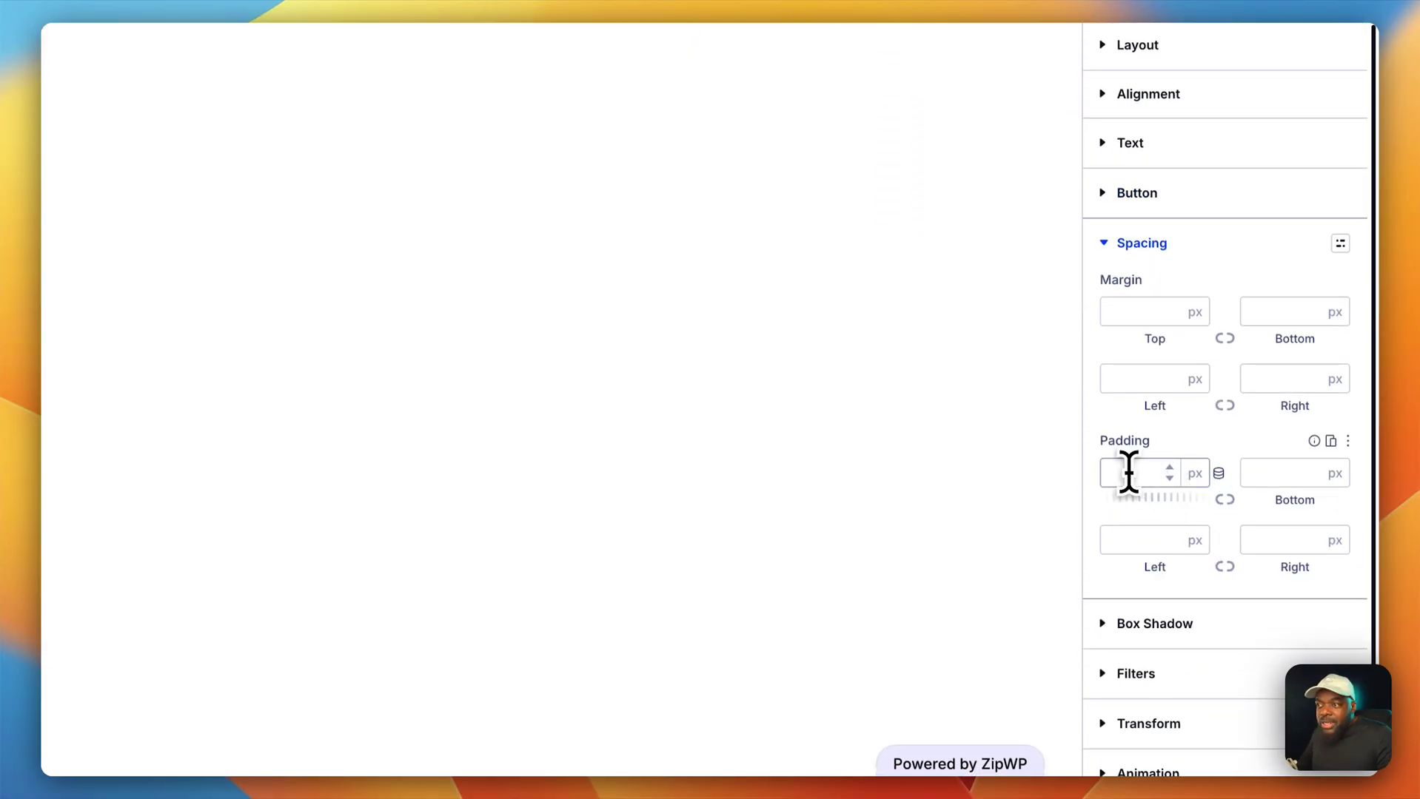
pyautogui.write('2')
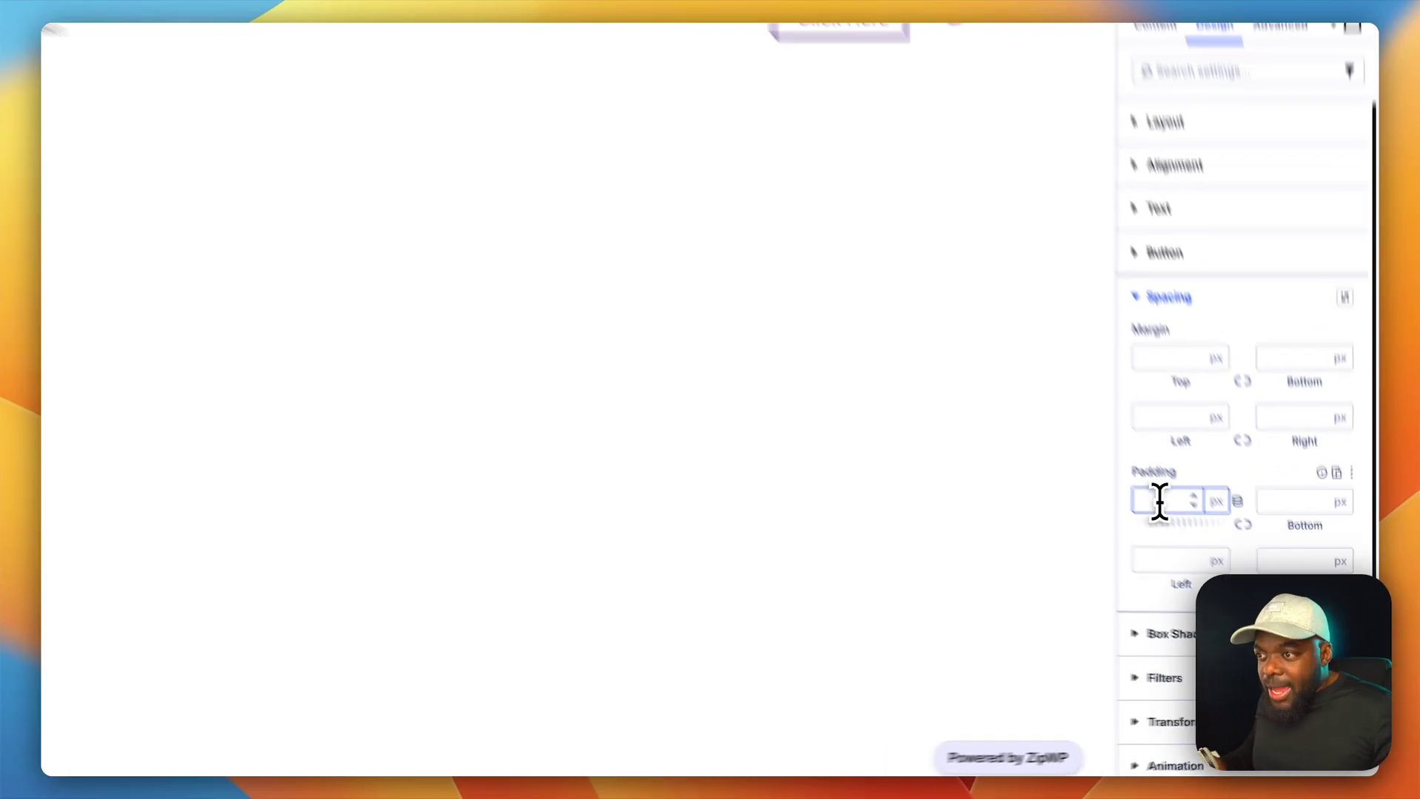
pyautogui.write('0')
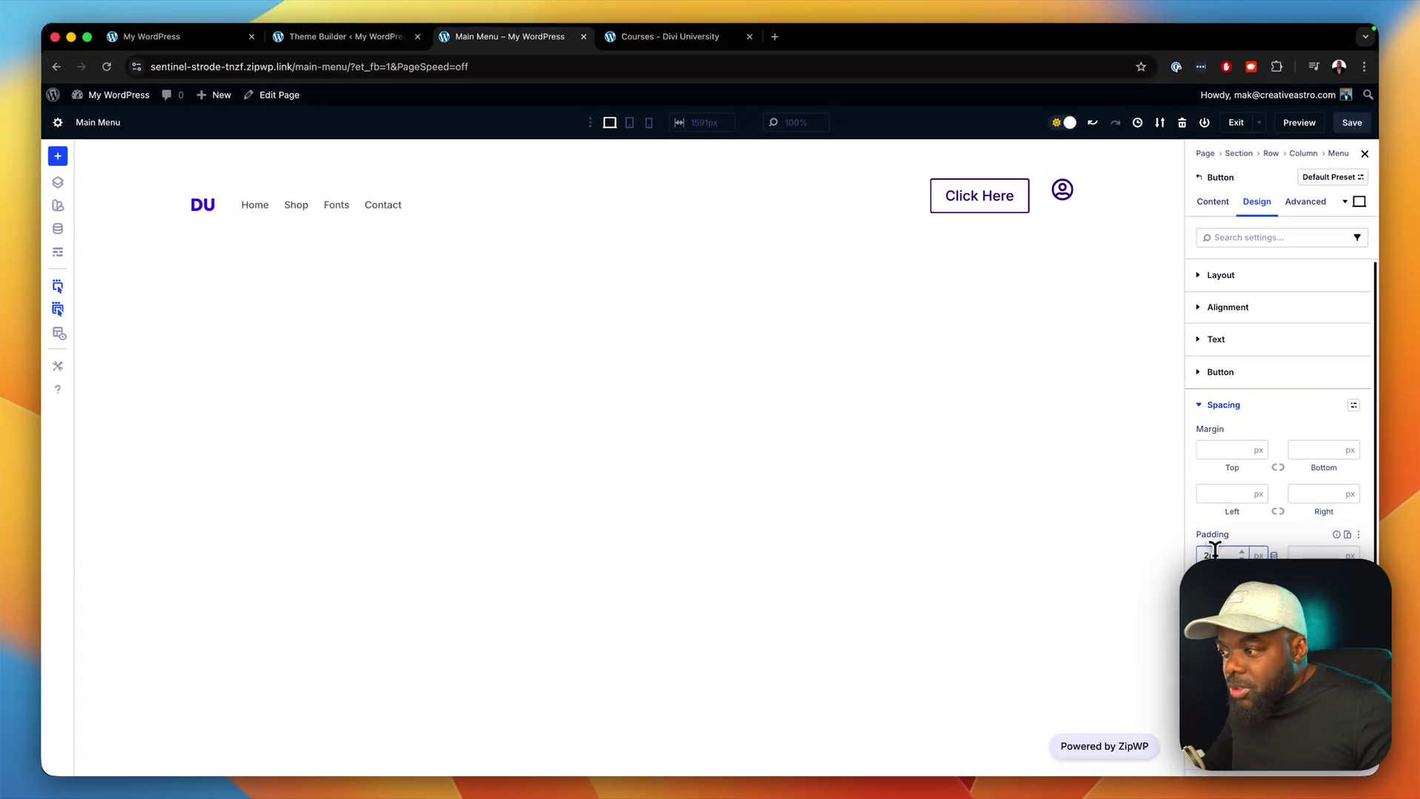
pyautogui.click(1277, 578)
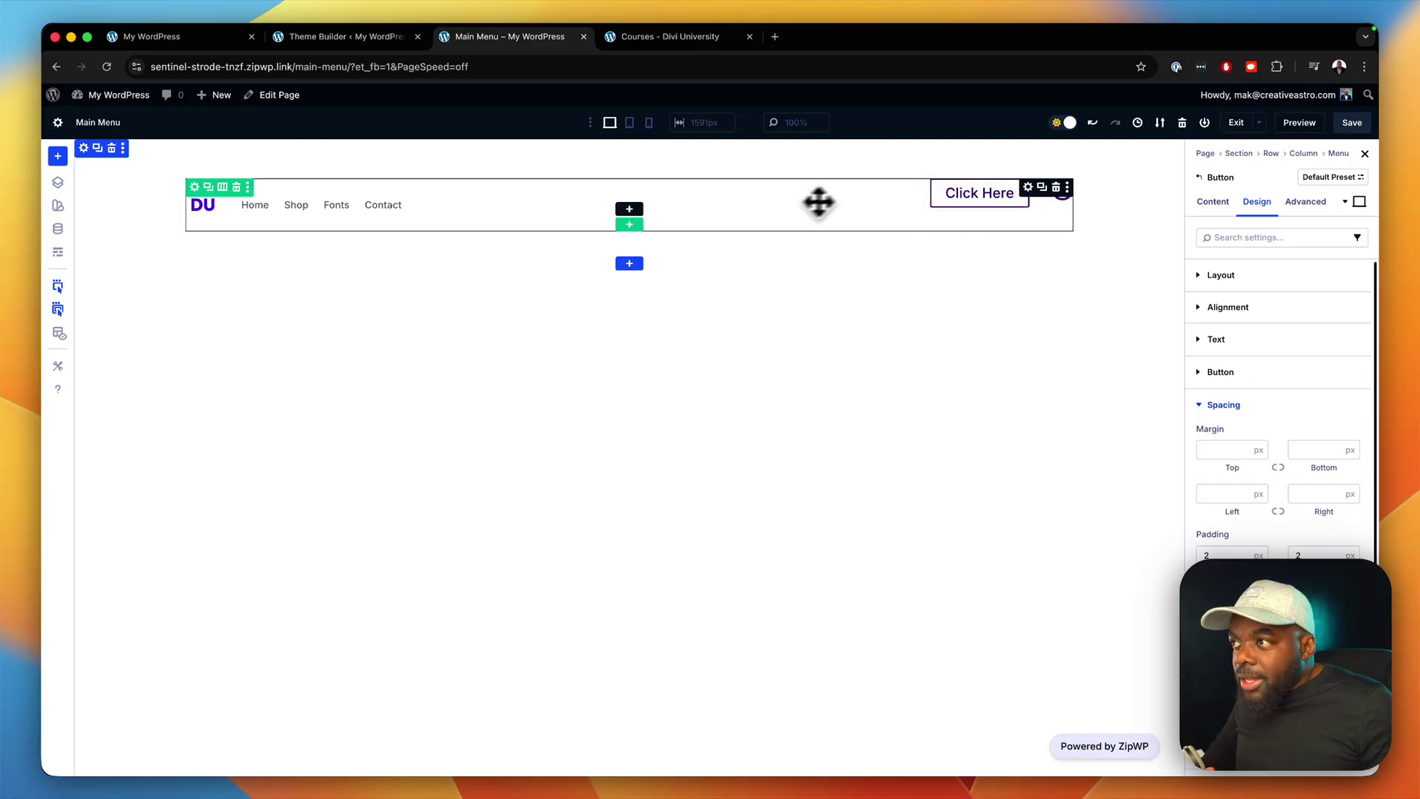
# Move between the Click Here button's settings and the Menu module's settings, ending on the menu.
pyautogui.click(787, 195)
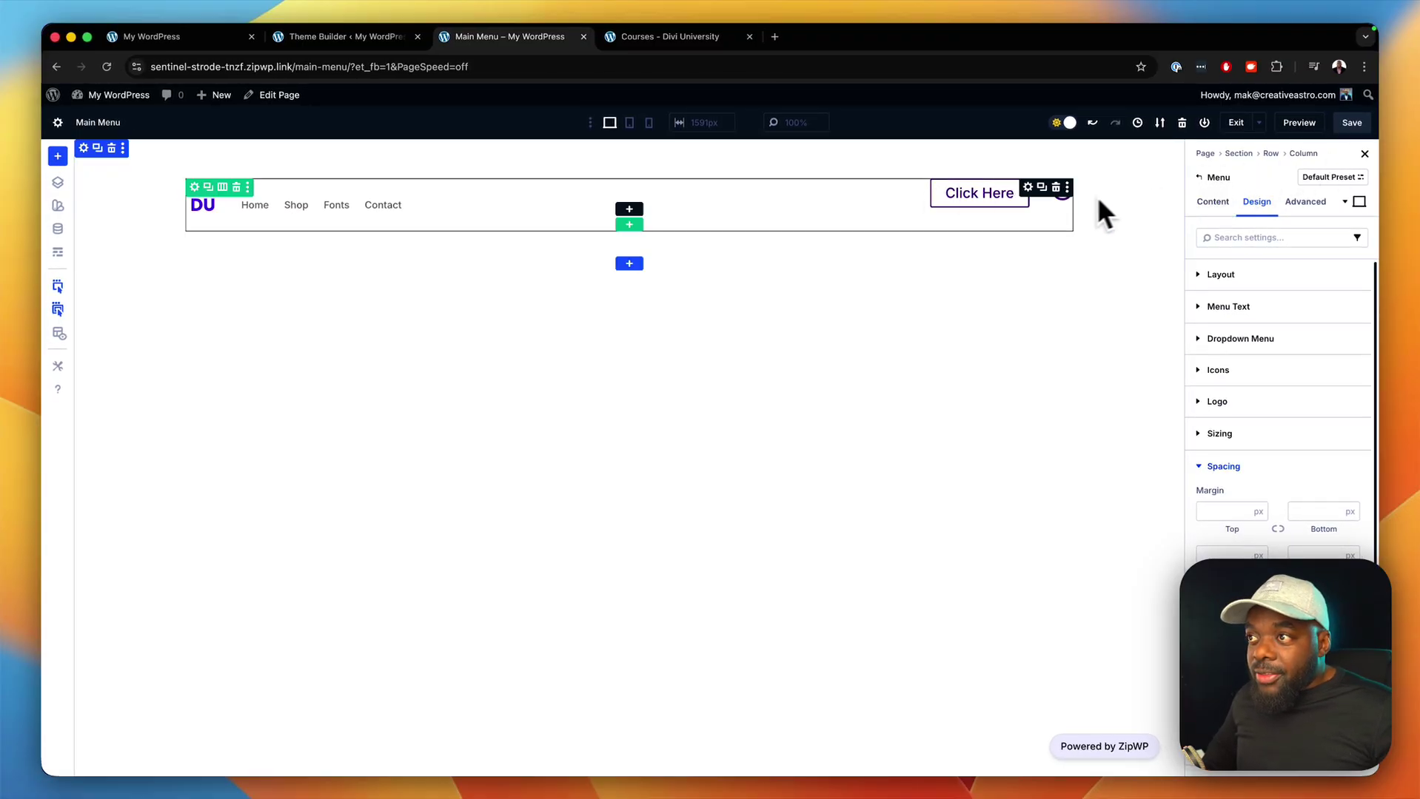
pyautogui.click(1042, 189)
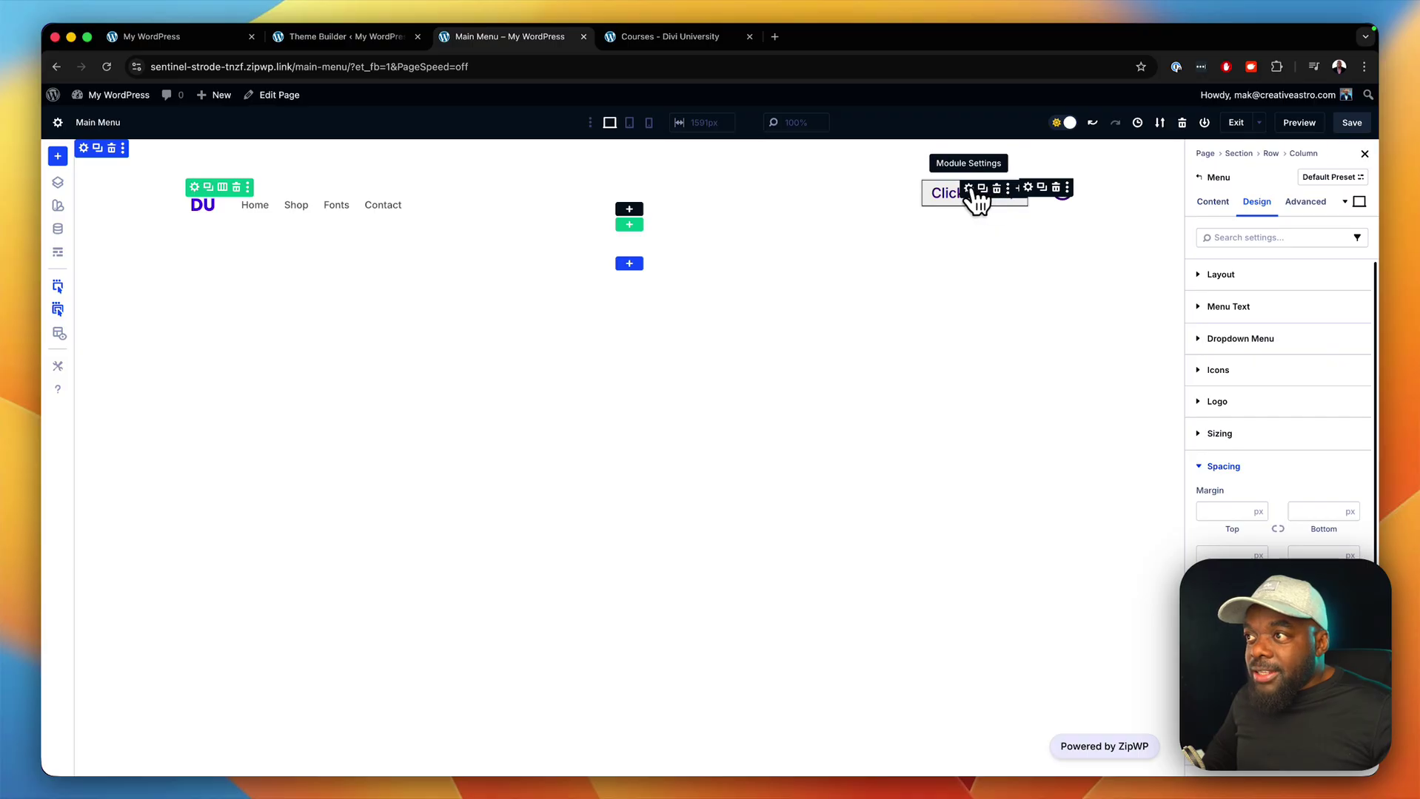
pyautogui.click(969, 189)
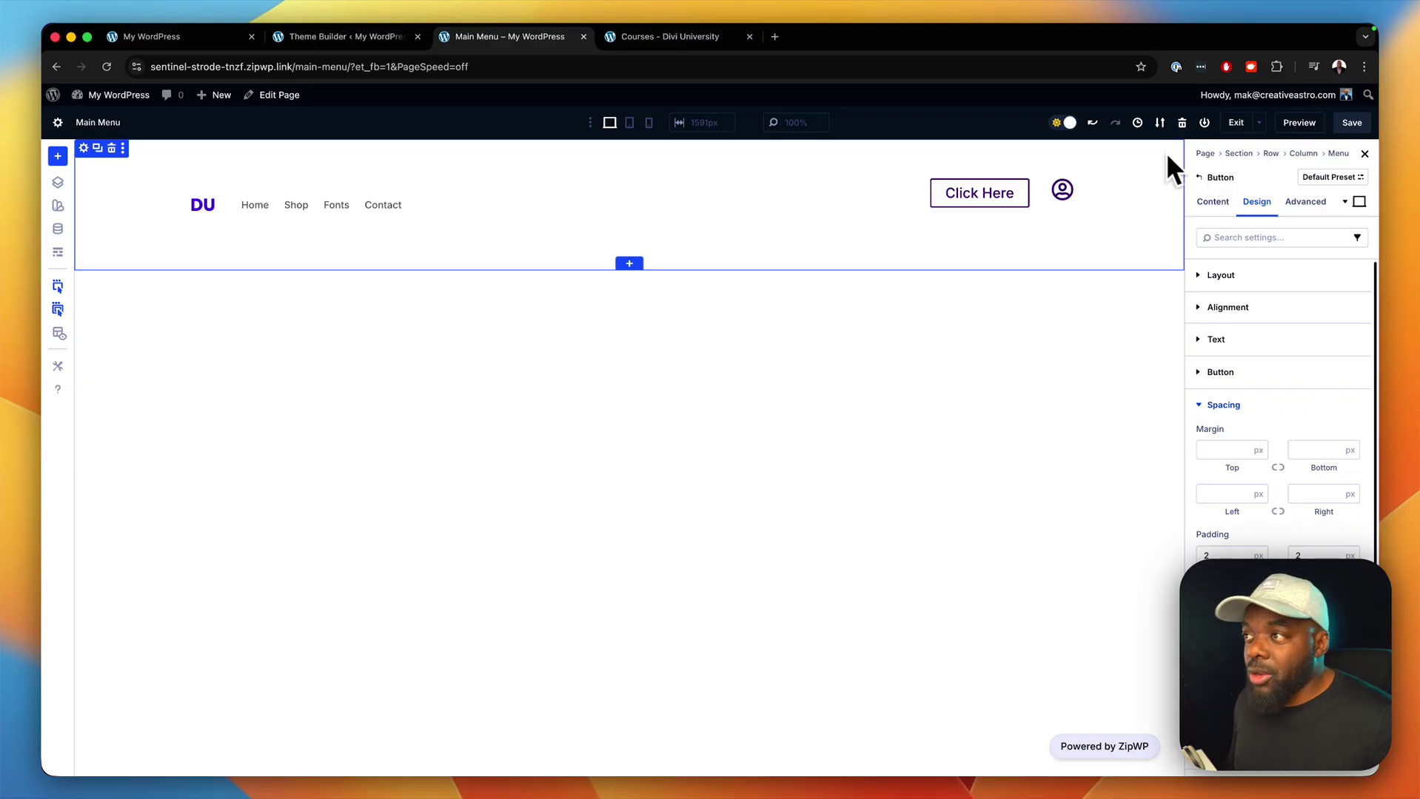
pyautogui.click(806, 192)
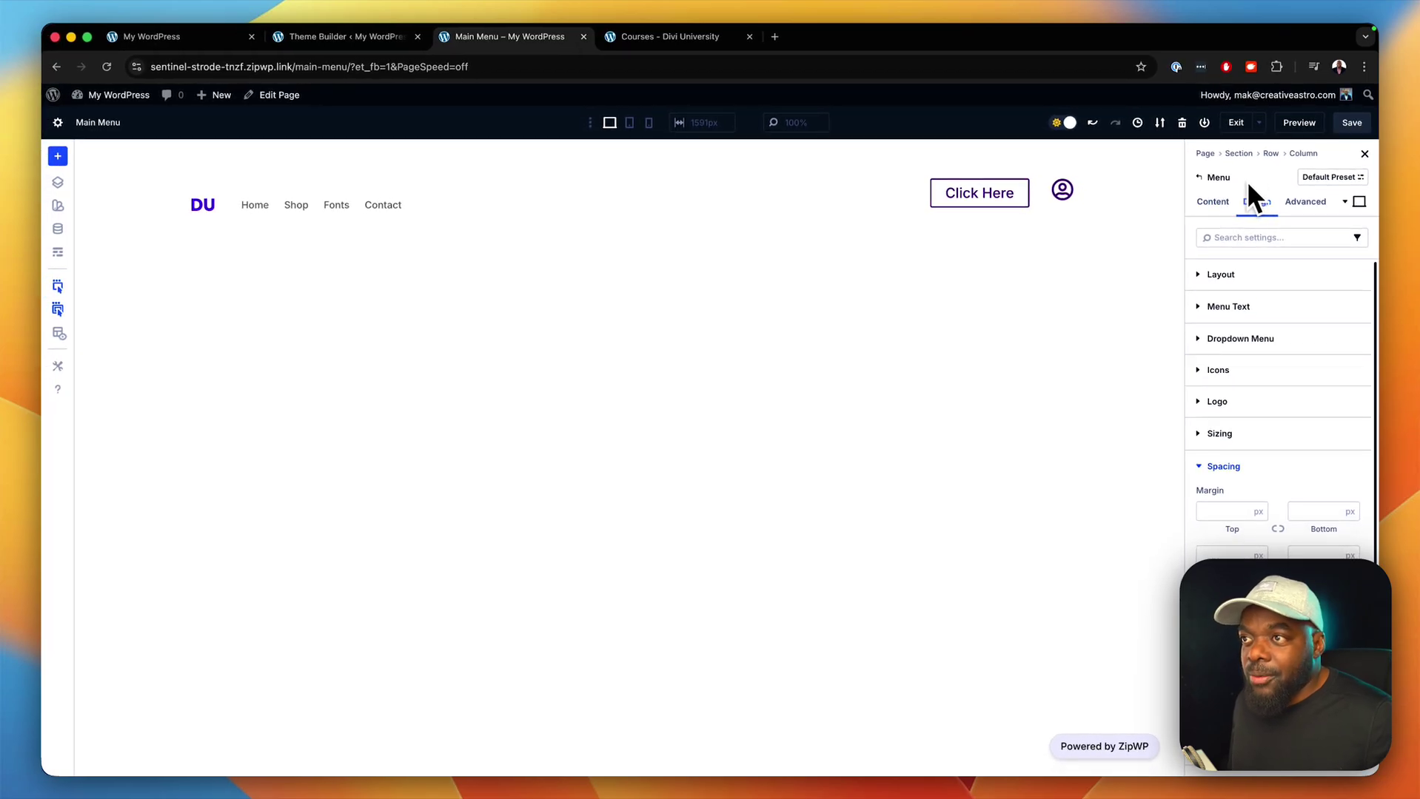
# Set the menu's Align Items to Center, trying Row Reverse before restoring Row direction.
pyautogui.click(1236, 275)
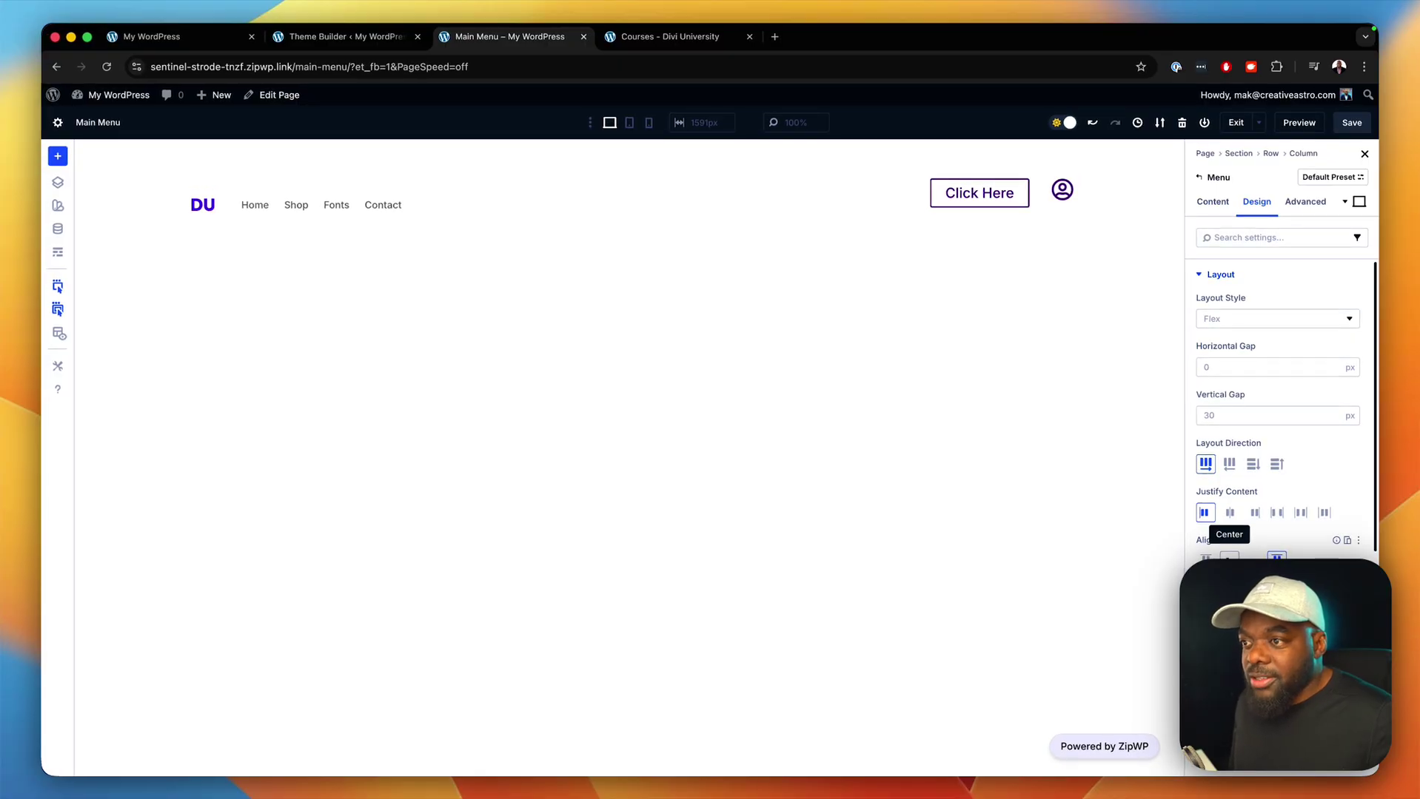
pyautogui.click(1230, 561)
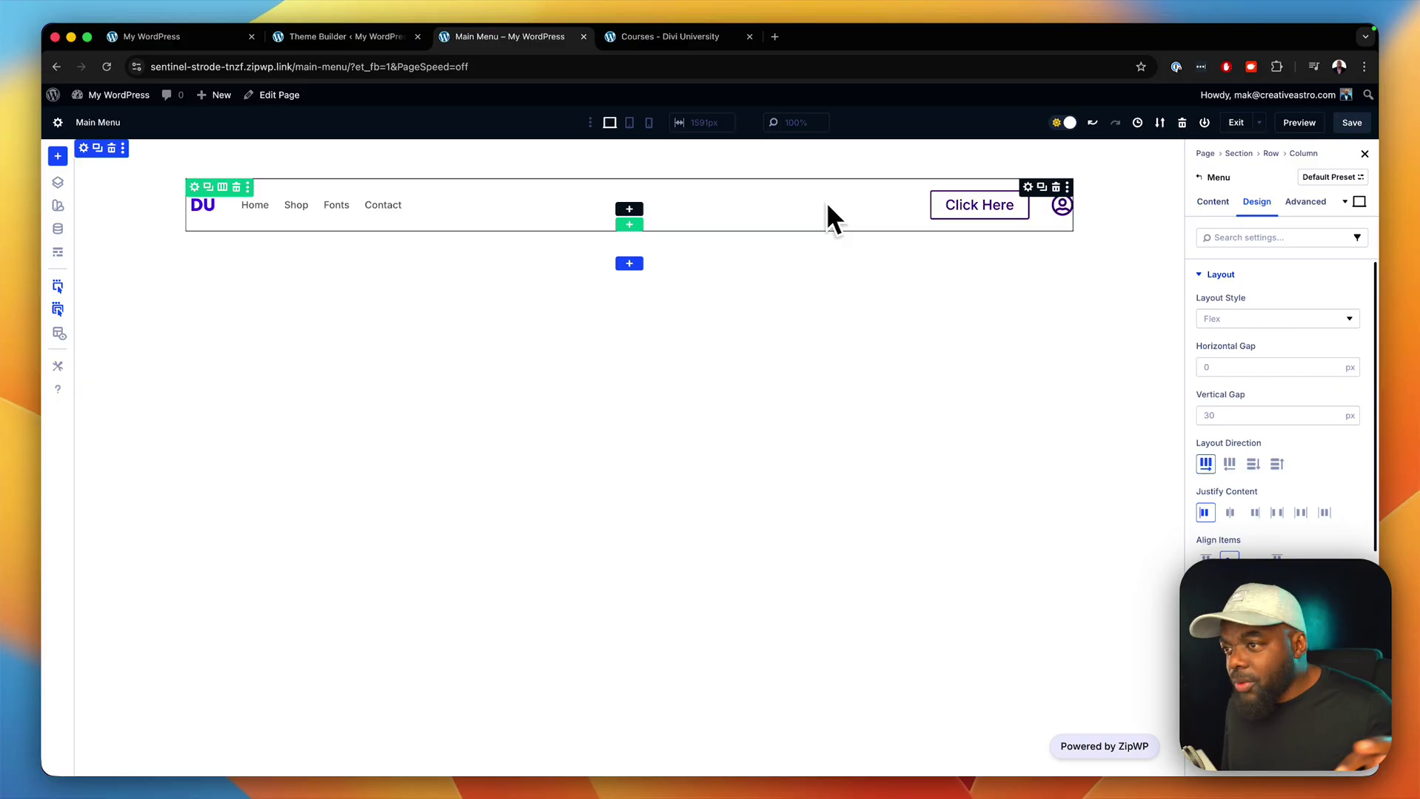
pyautogui.click(1235, 468)
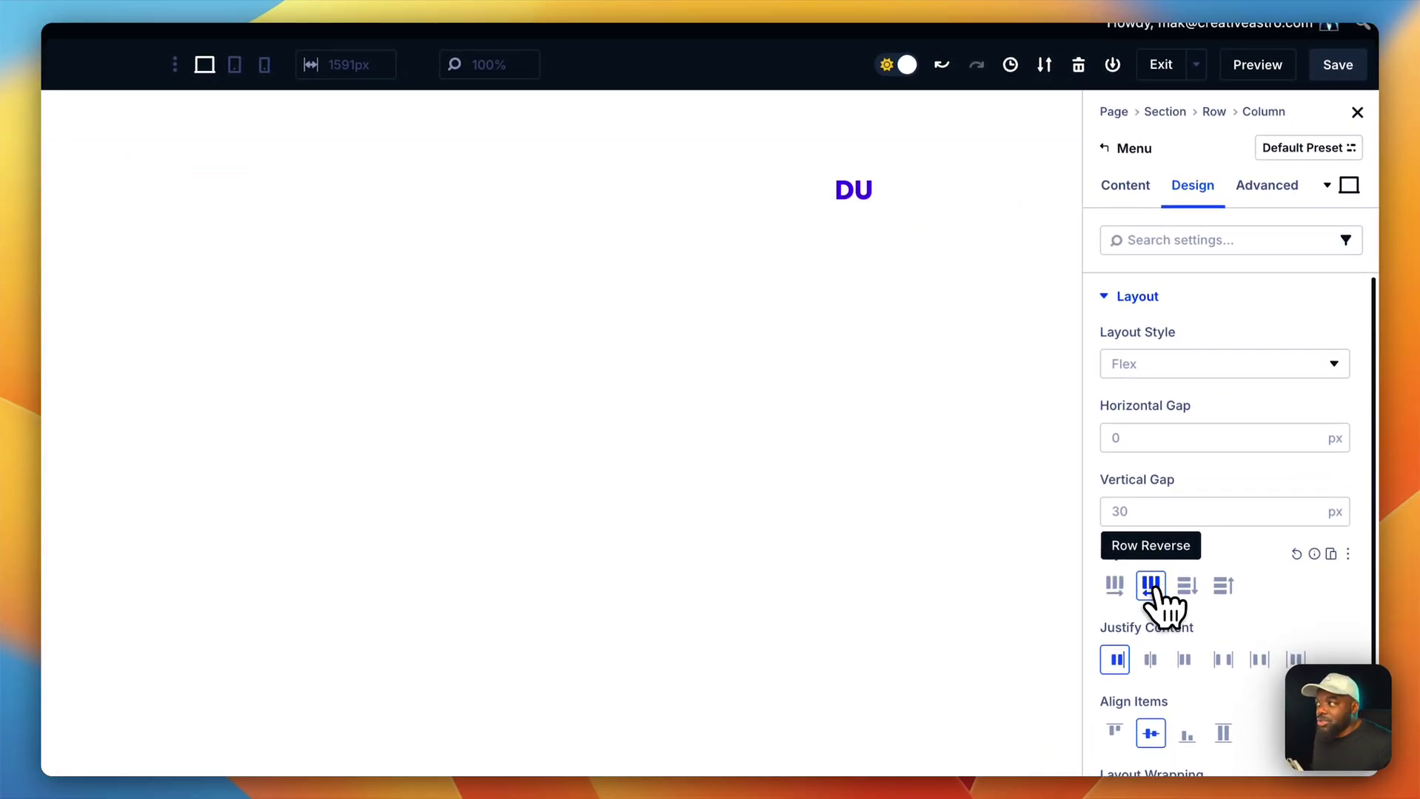
pyautogui.click(1117, 587)
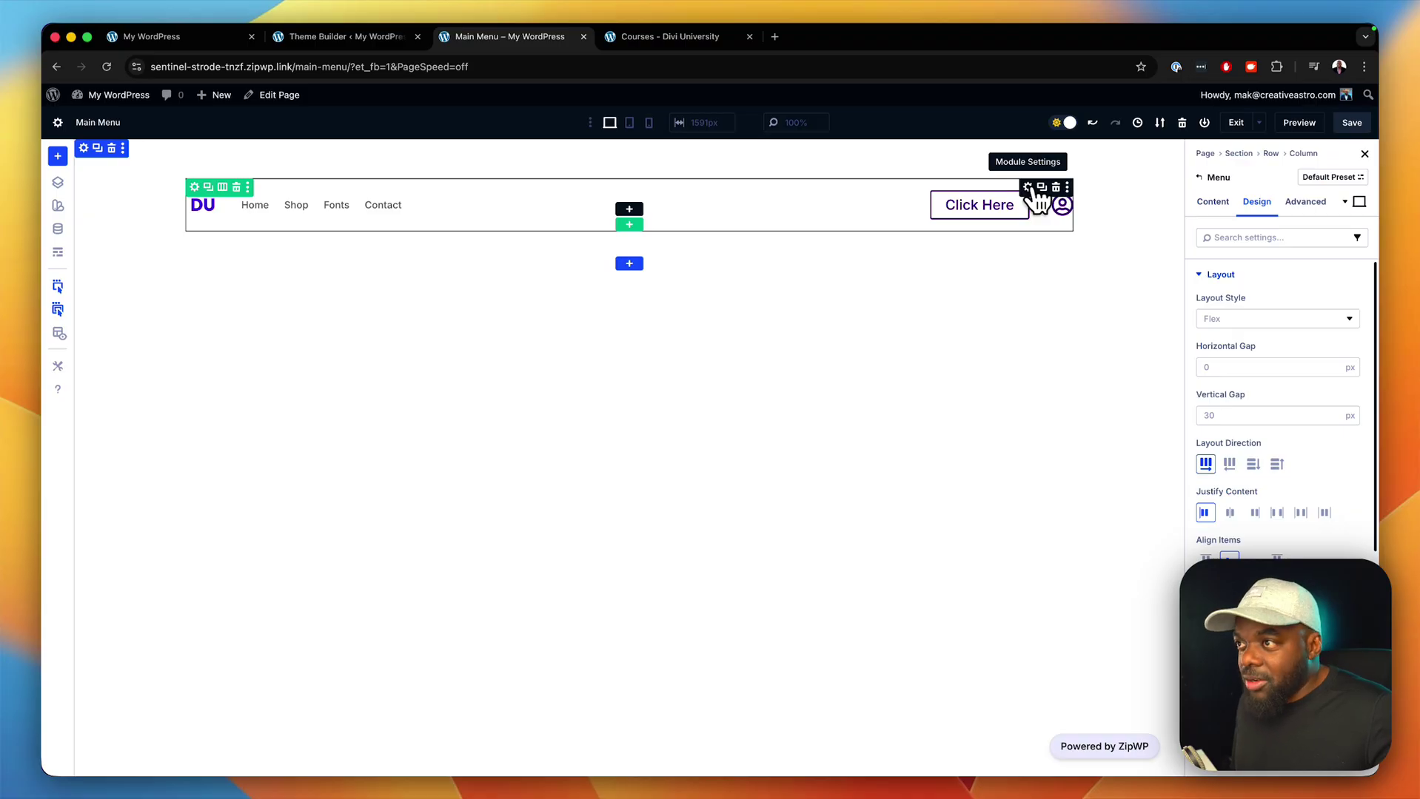
# Drop the menu module's background colour opacity to 0% so it is fully transparent.
pyautogui.click(1199, 203)
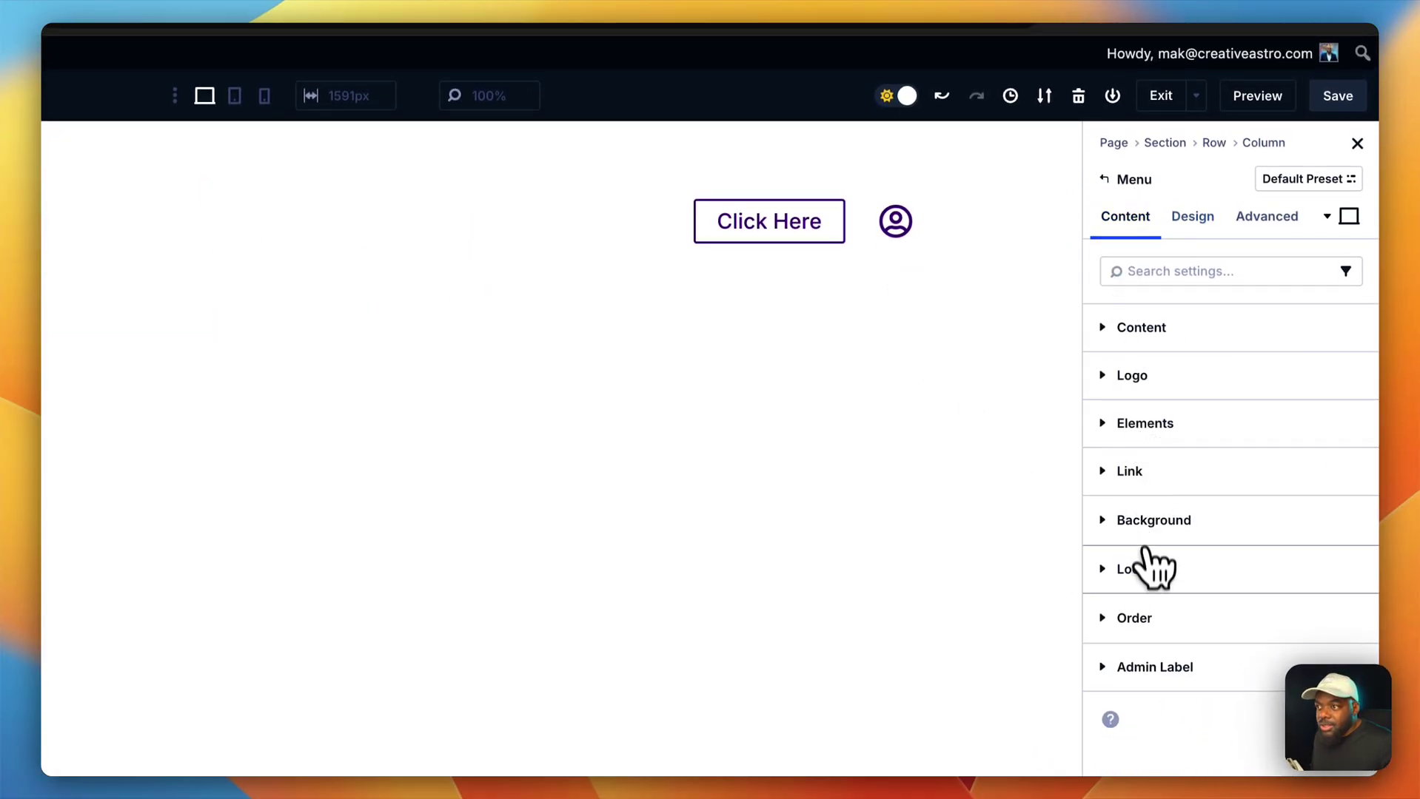
pyautogui.click(1193, 259)
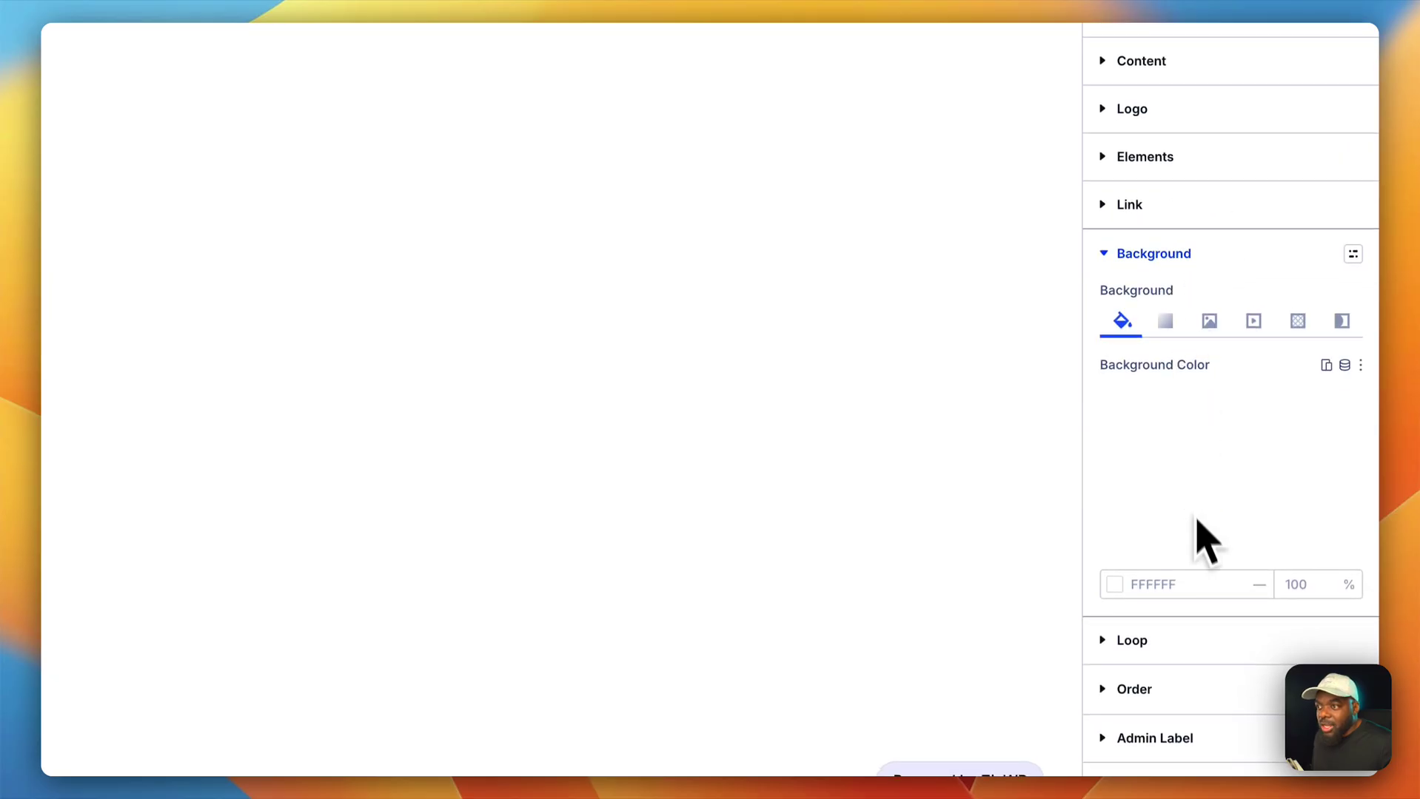
pyautogui.click(1184, 429)
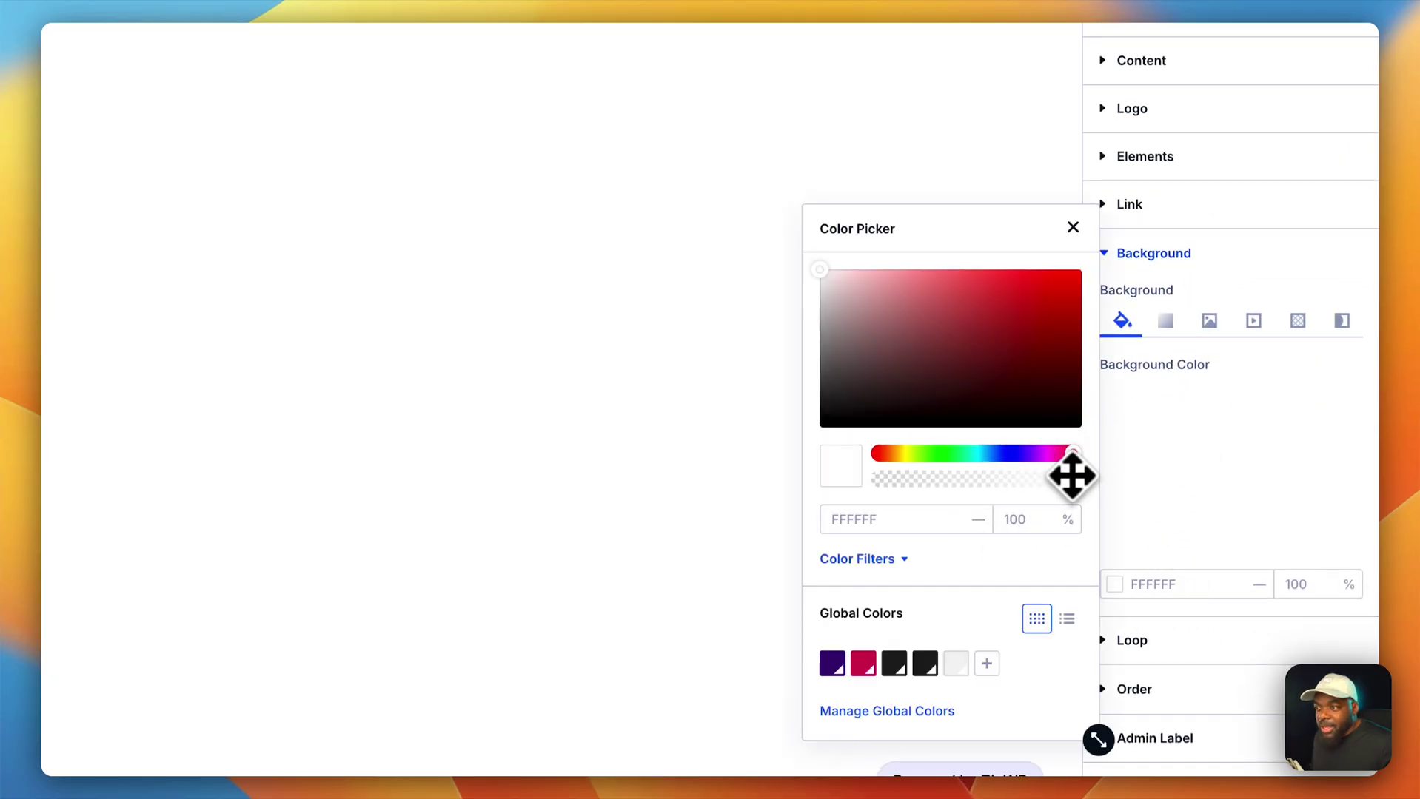
pyautogui.moveTo(1071, 478); pyautogui.dragTo(866, 479)
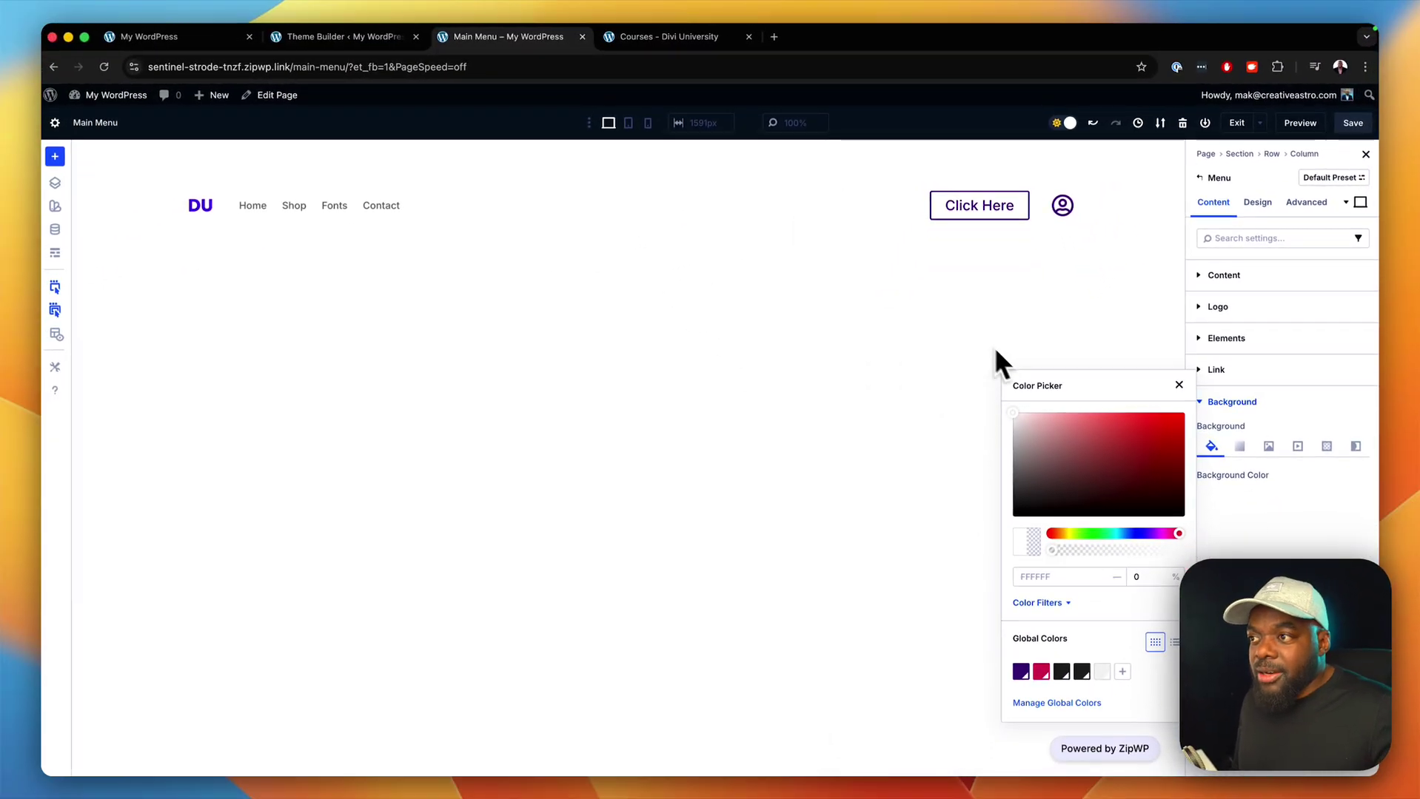
pyautogui.click(1179, 384)
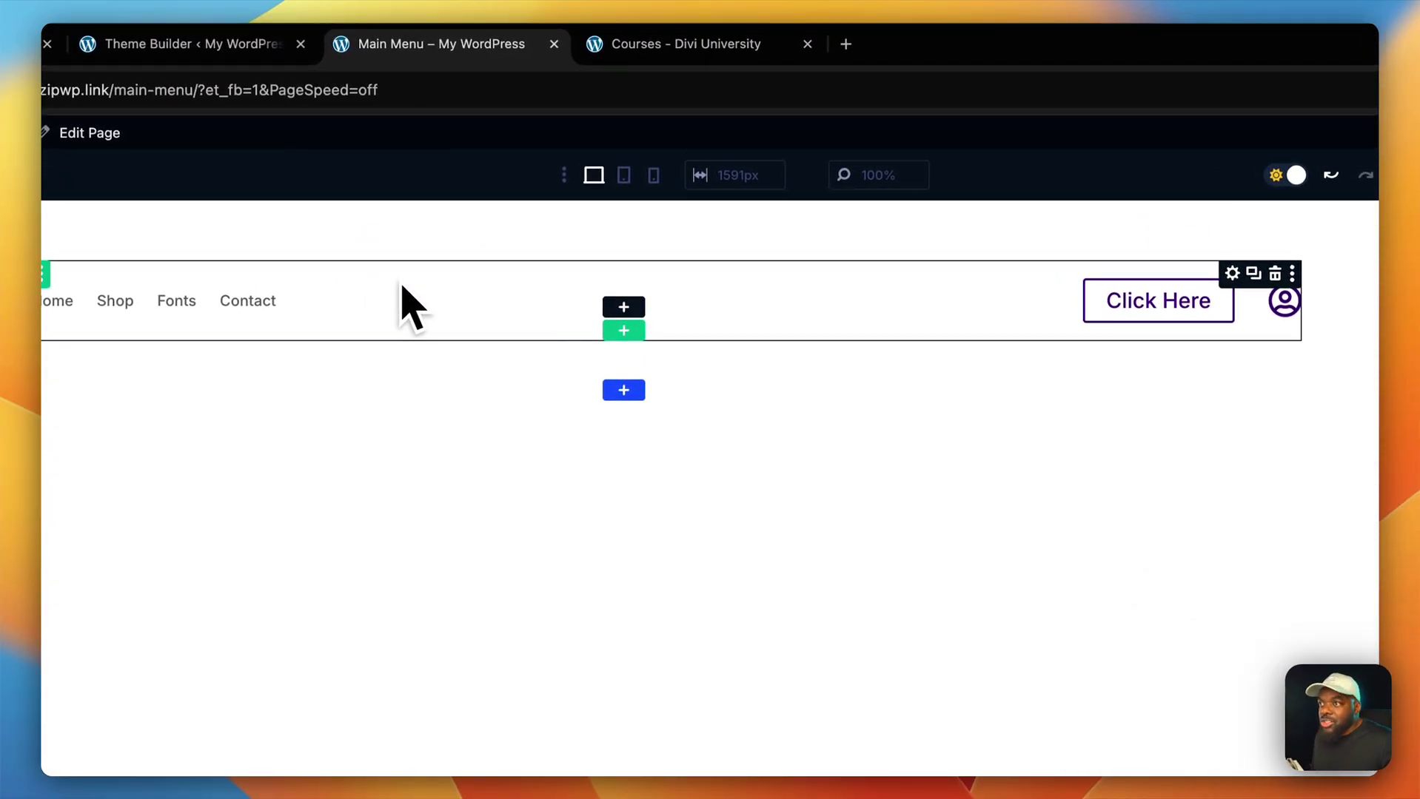
pyautogui.click(1231, 273)
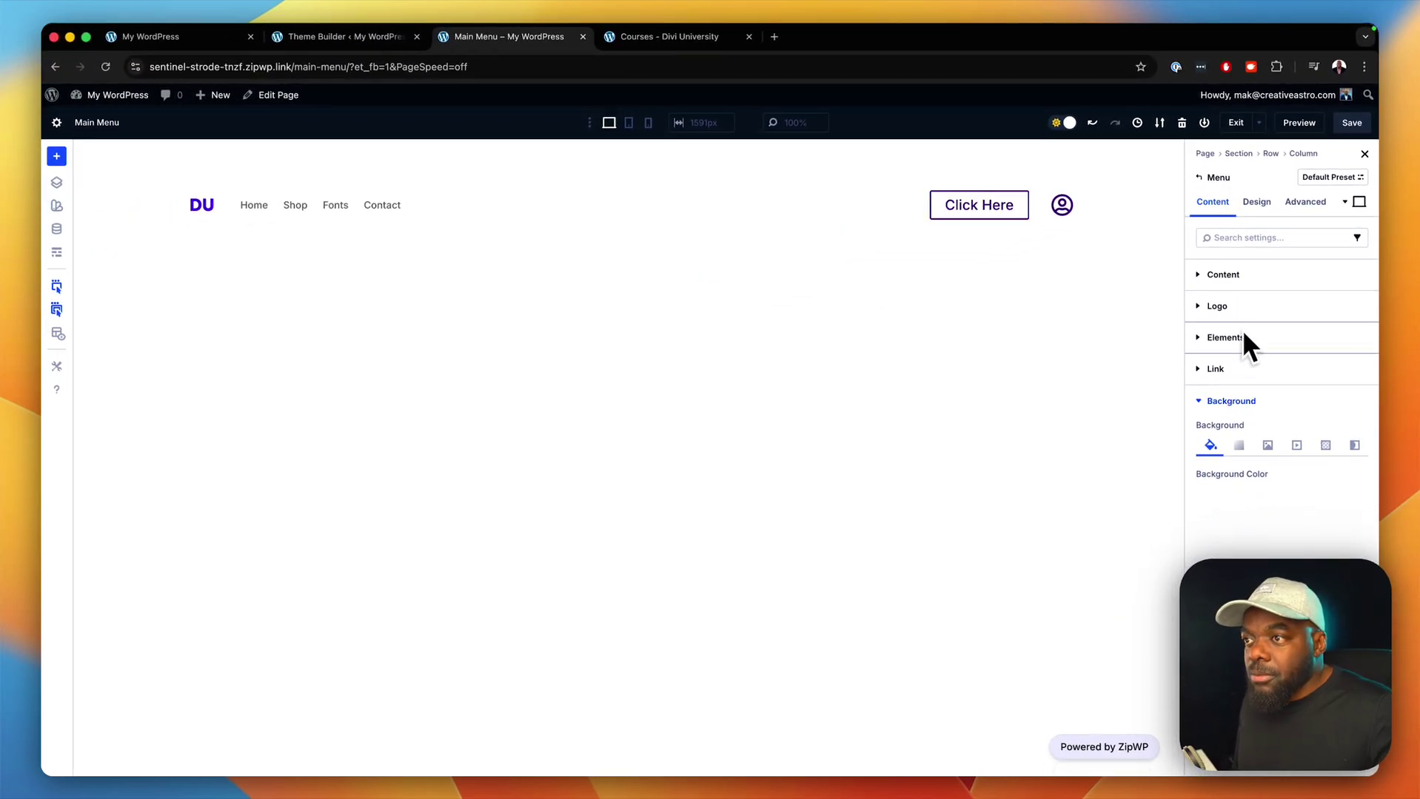
# Set the menu's Active Link Color to Secondary Color under Menu Text.
pyautogui.click(1260, 206)
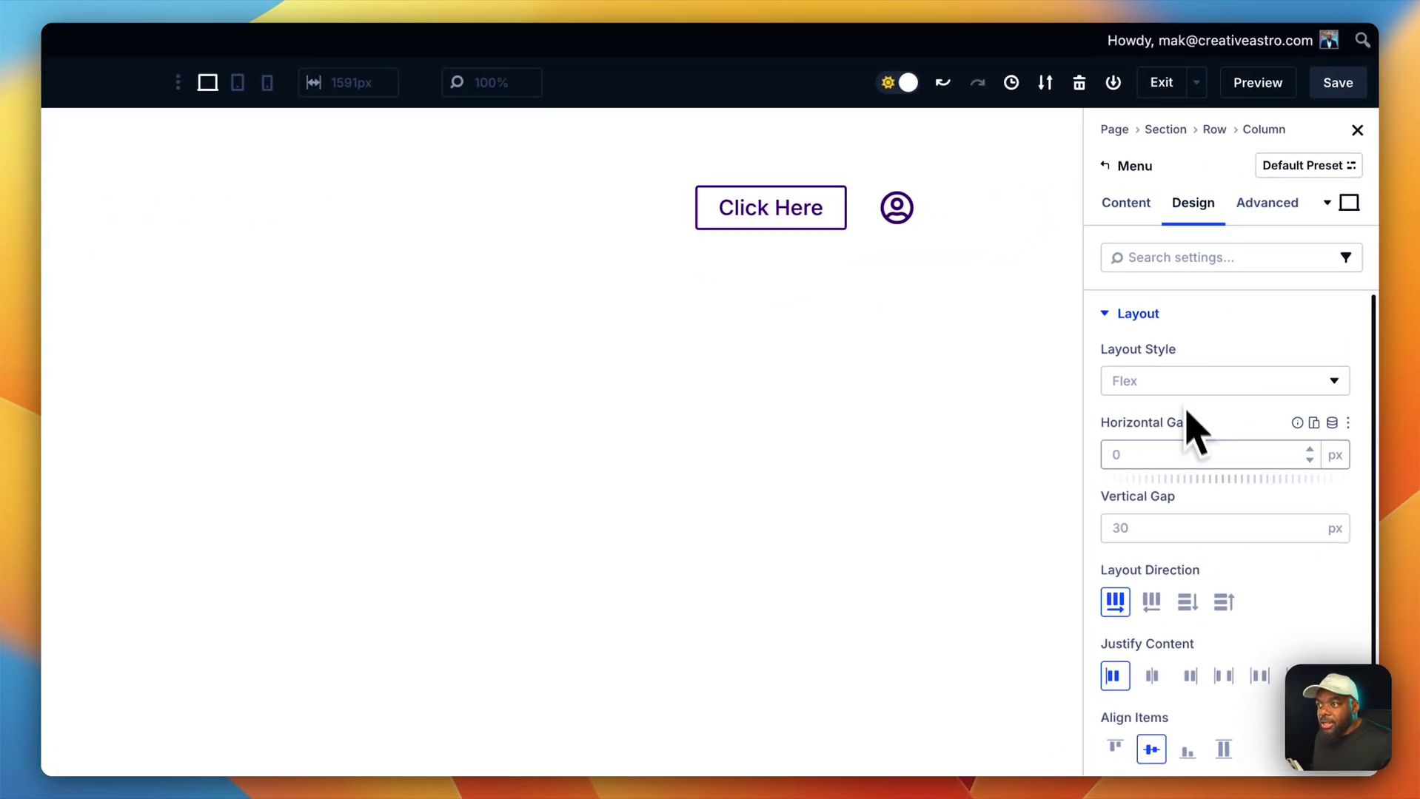
pyautogui.scroll(-2, 1191, 474)
pyautogui.click(1101, 261)
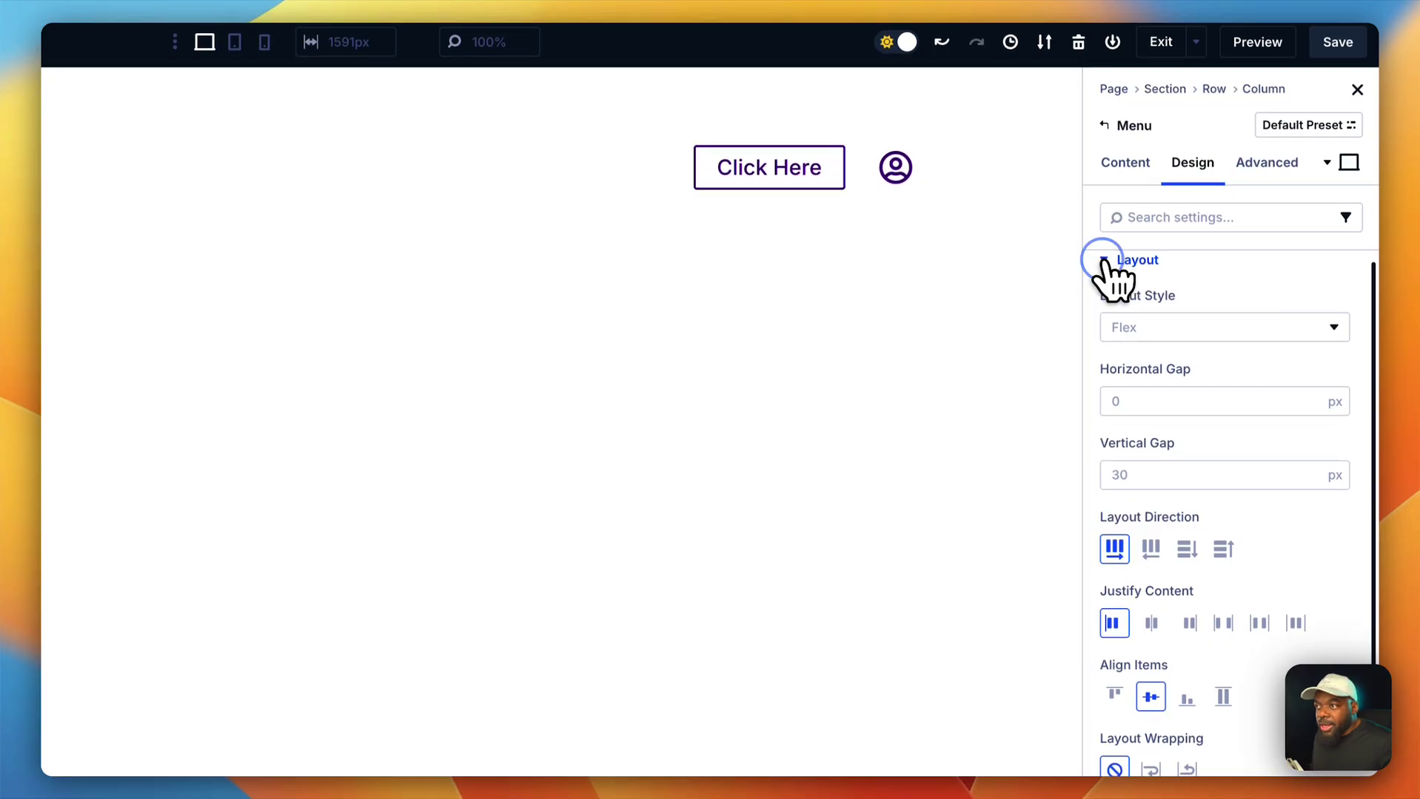
pyautogui.click(1206, 331)
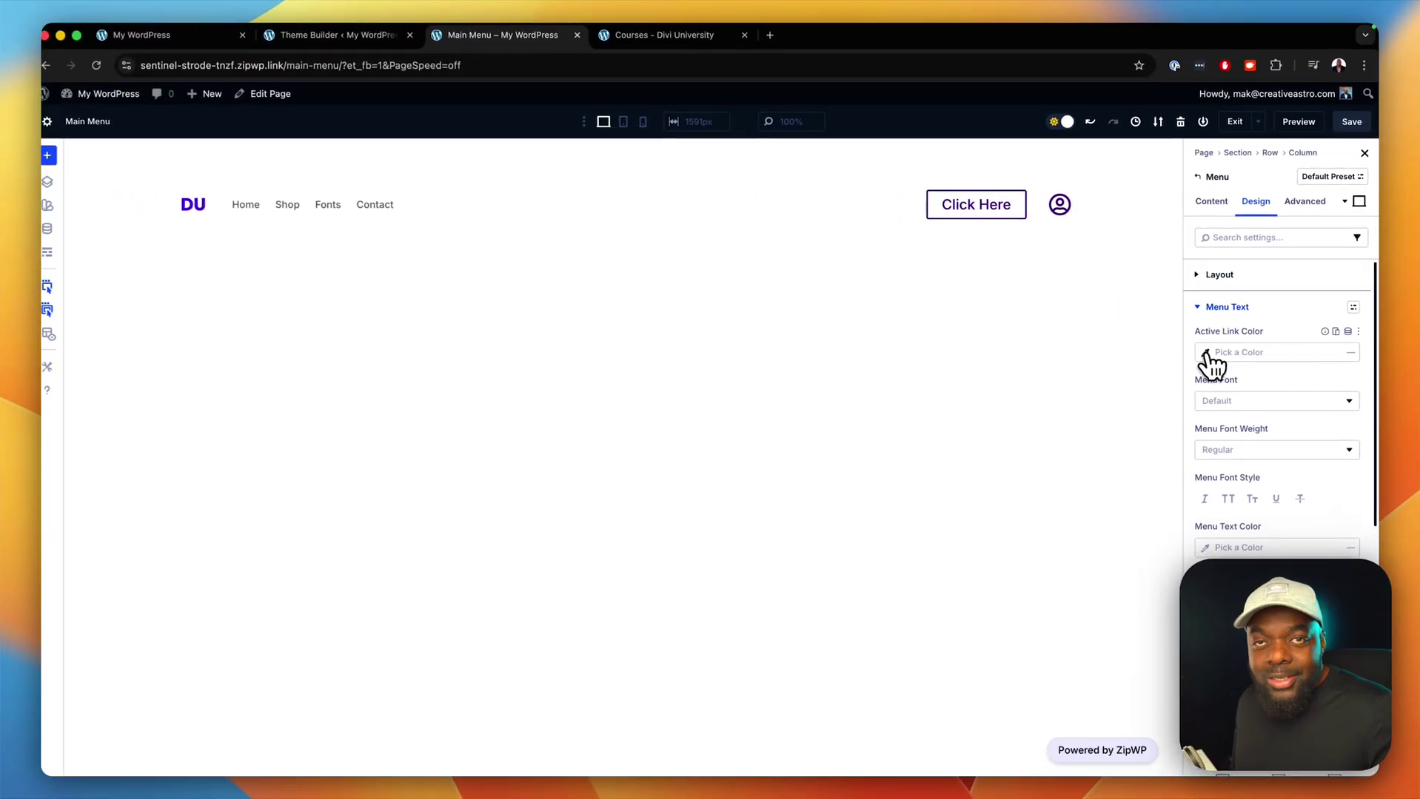
pyautogui.click(1210, 354)
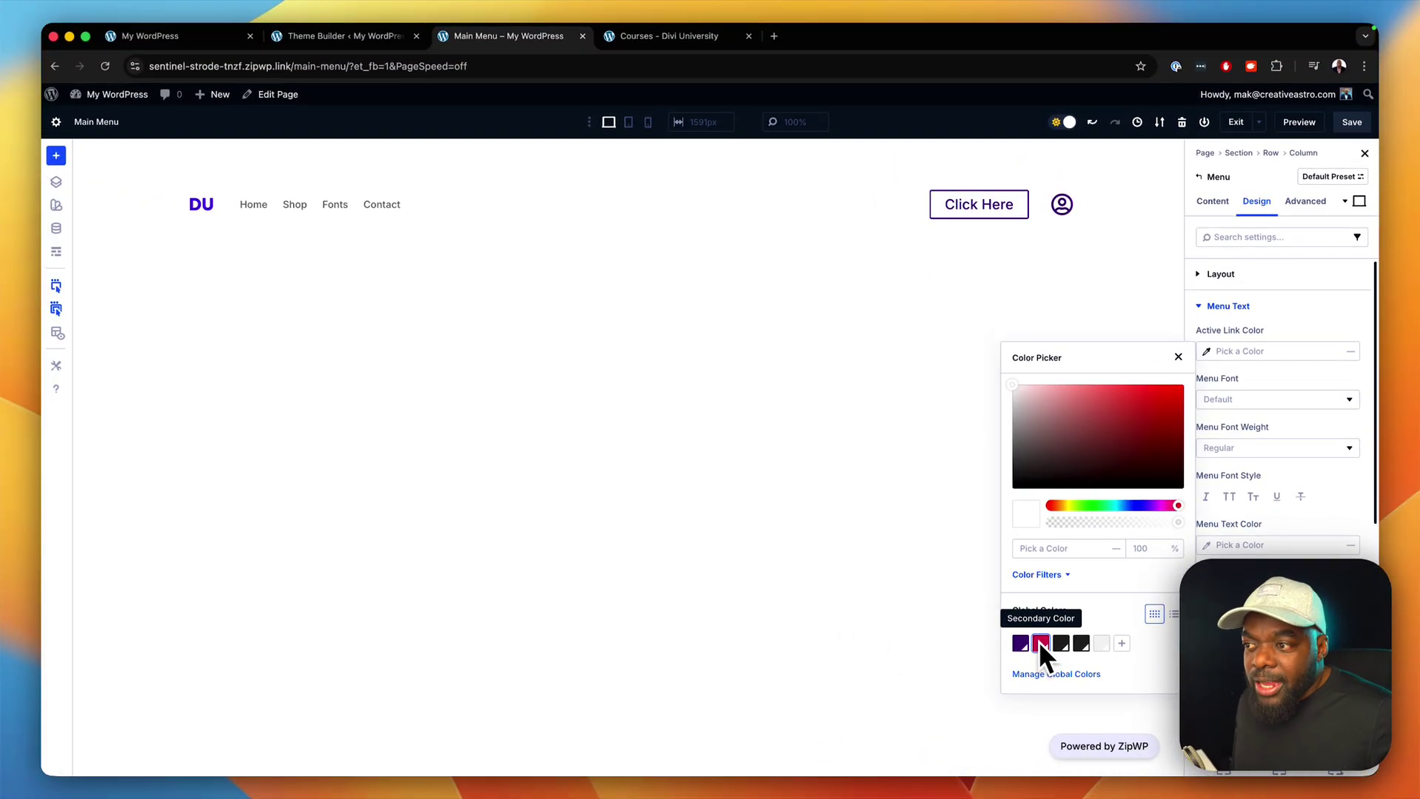
pyautogui.click(1038, 642)
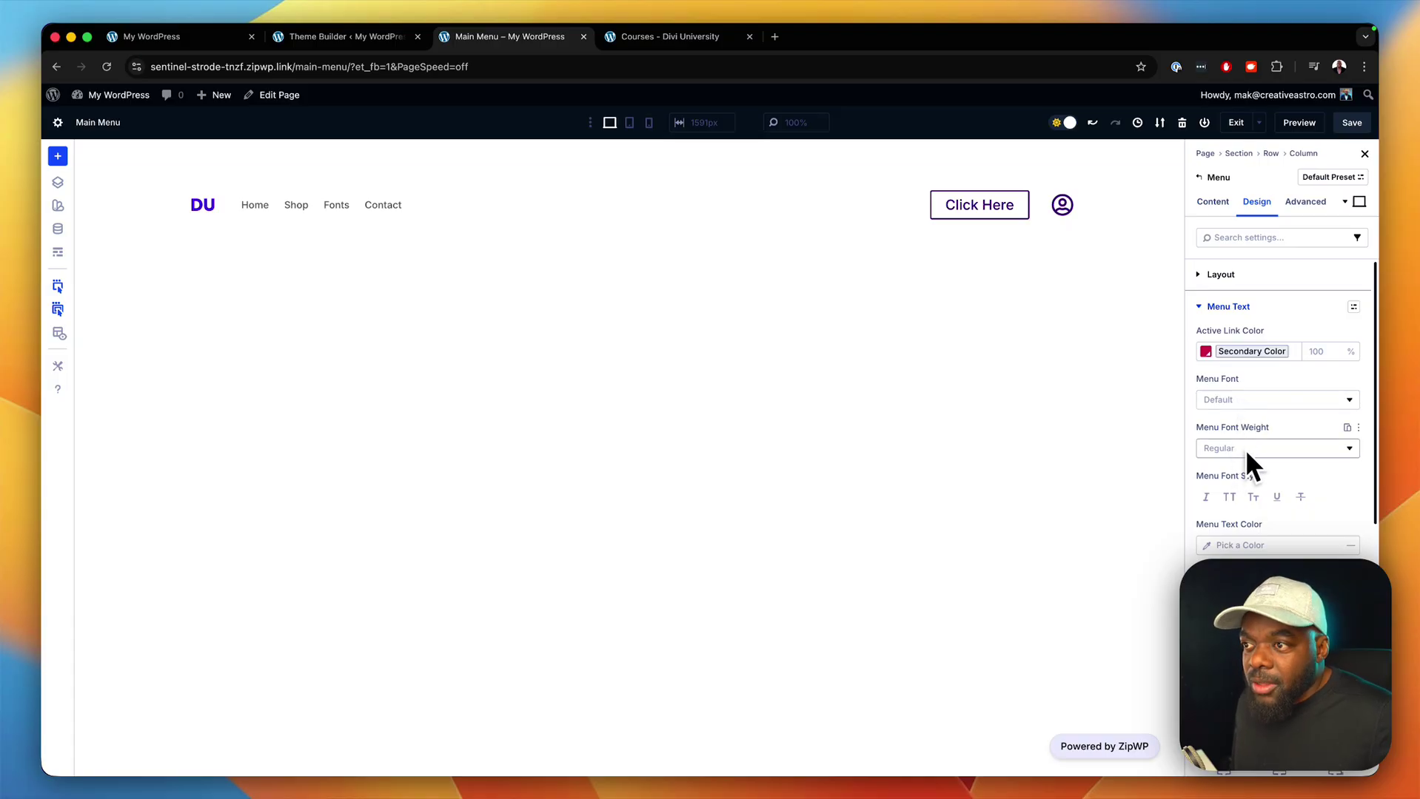
# Make the menu text uppercase with Semi Bold font weight.
pyautogui.click(1229, 497)
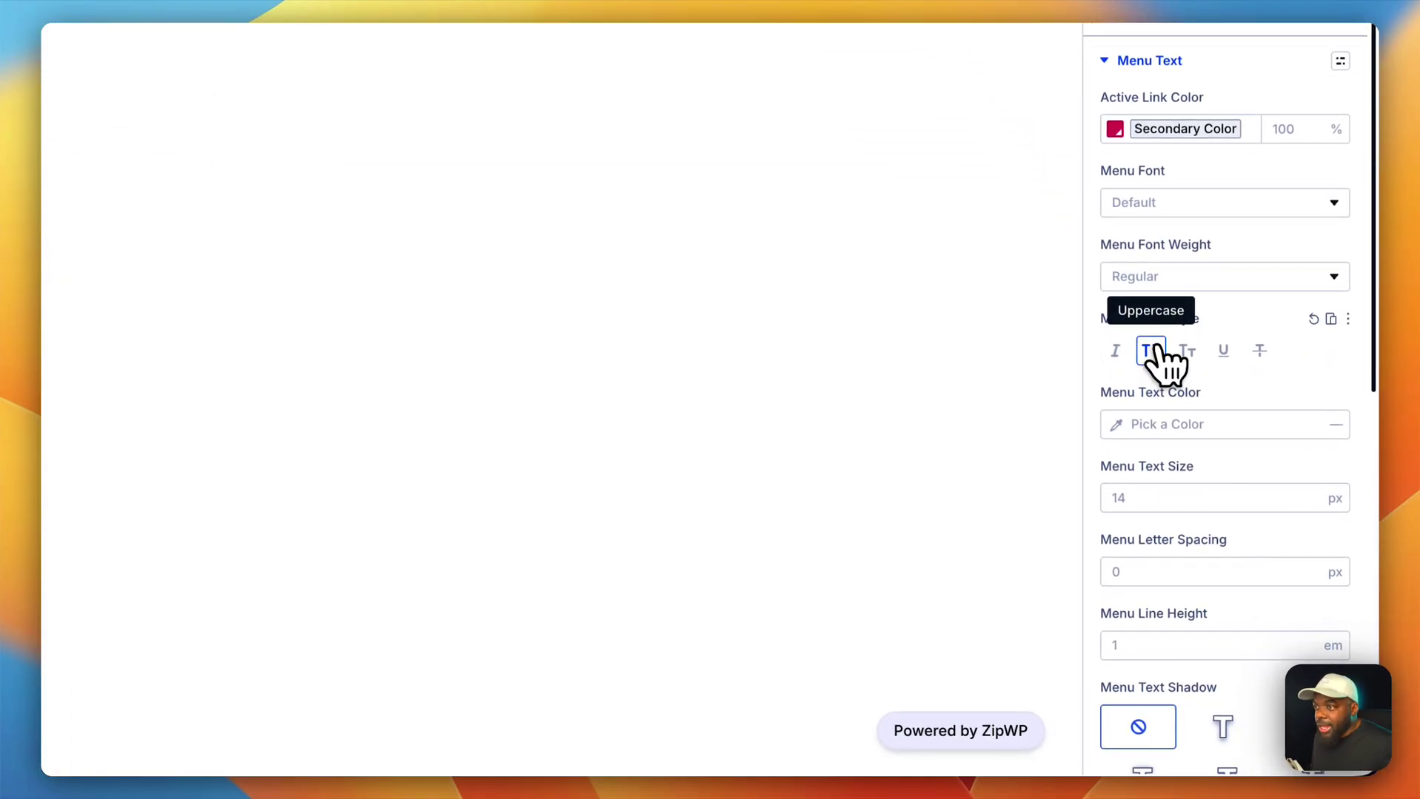
pyautogui.click(1184, 276)
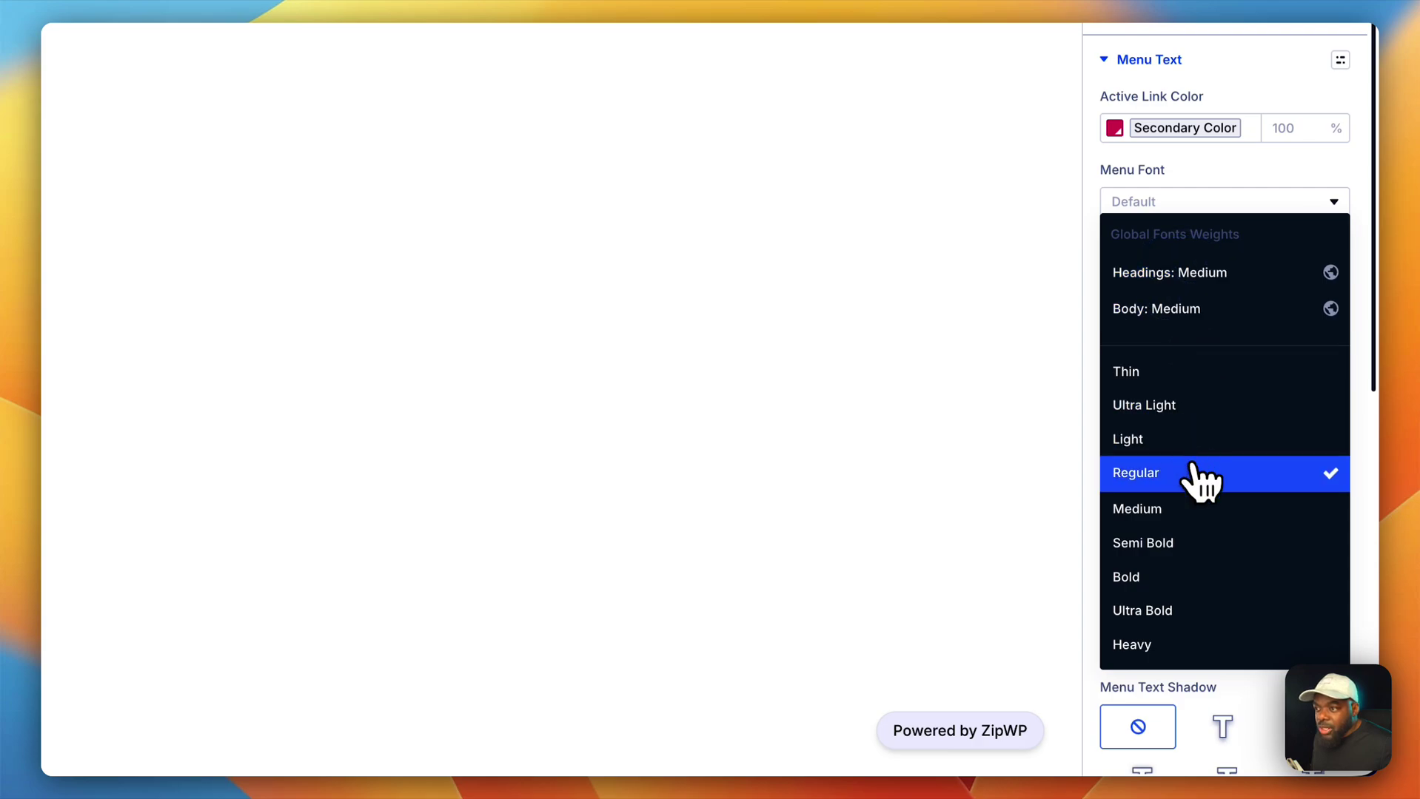
pyautogui.click(1193, 510)
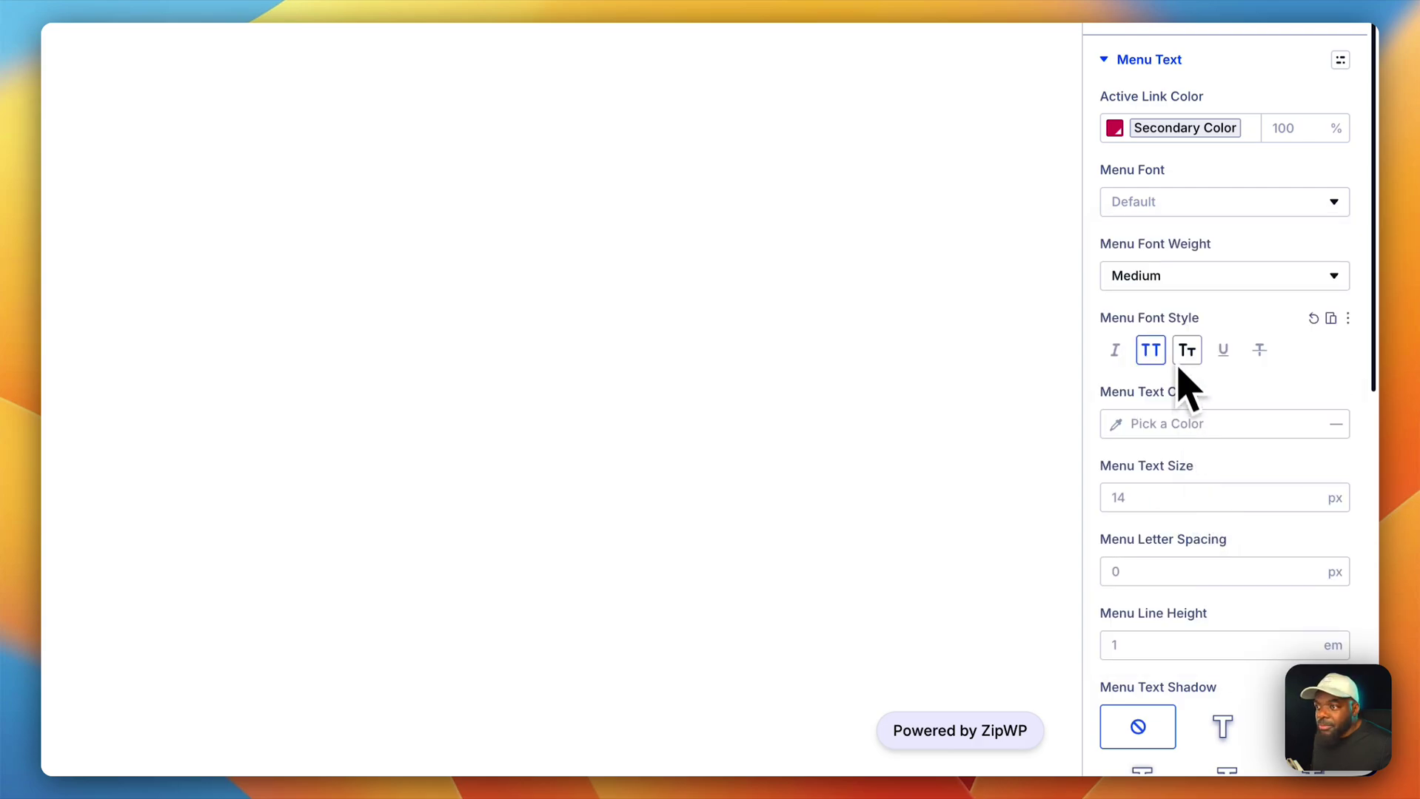
pyautogui.click(1183, 288)
pyautogui.click(1177, 542)
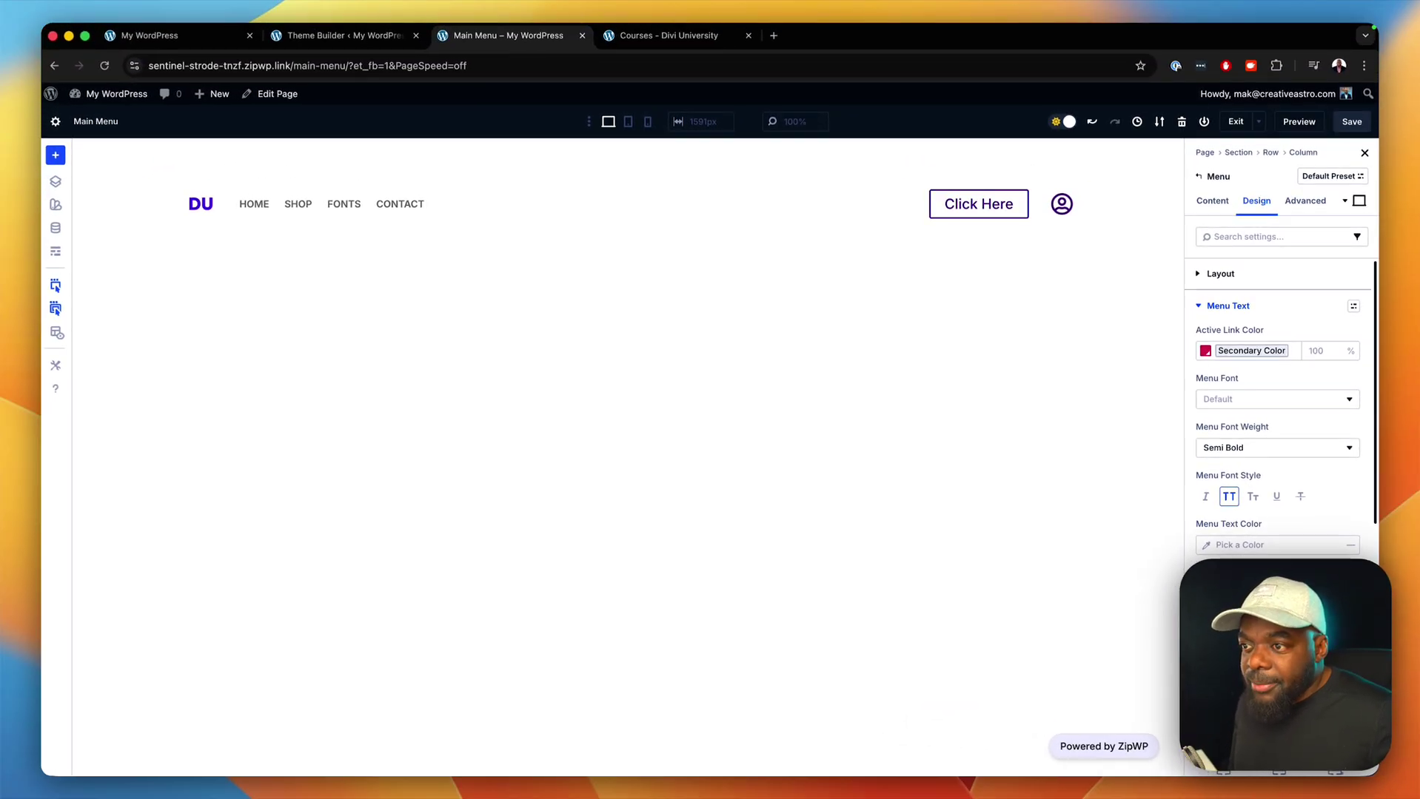
# Set the menu text size to 1 rem and letter spacing to 1 px.
pyautogui.click(1305, 593)
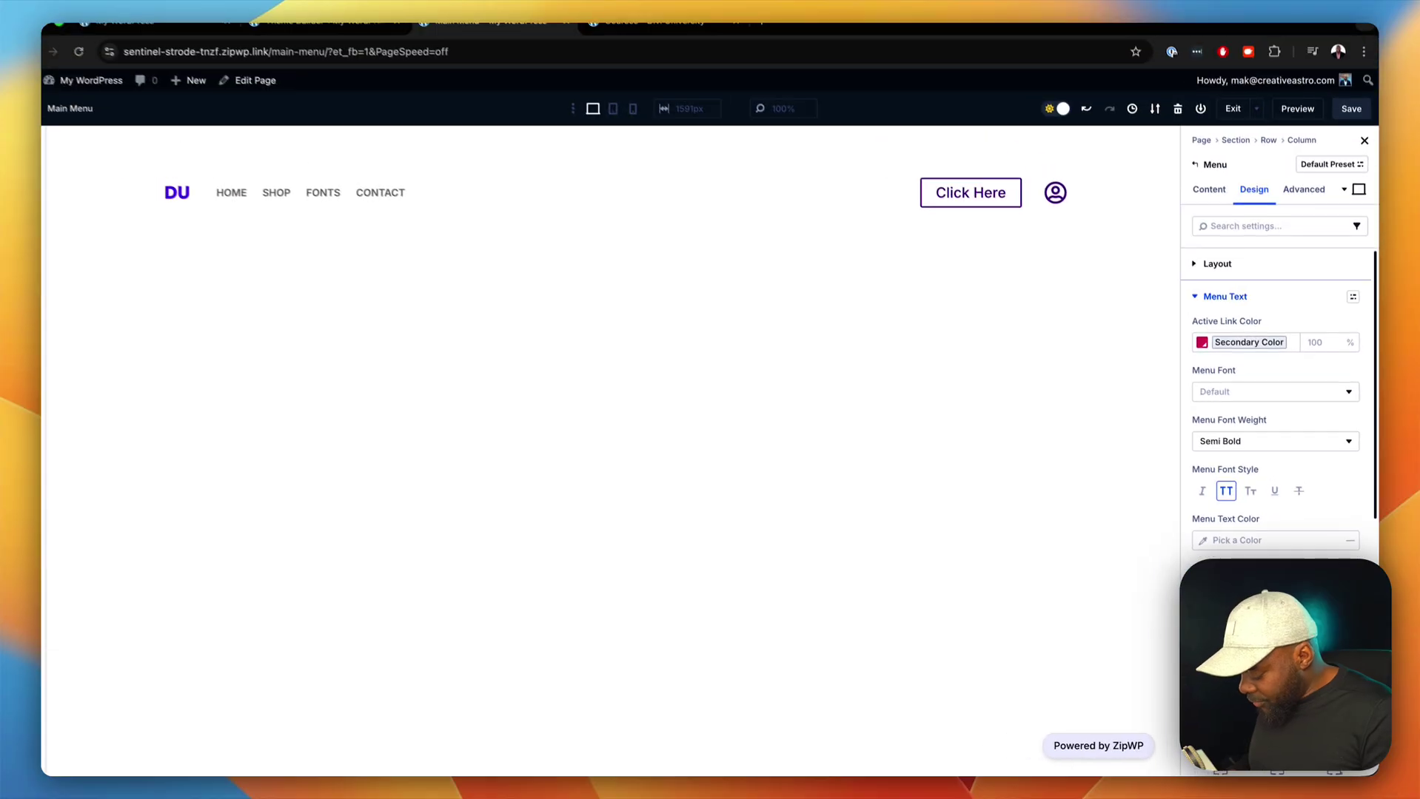
pyautogui.press('Up')
pyautogui.press('Up')
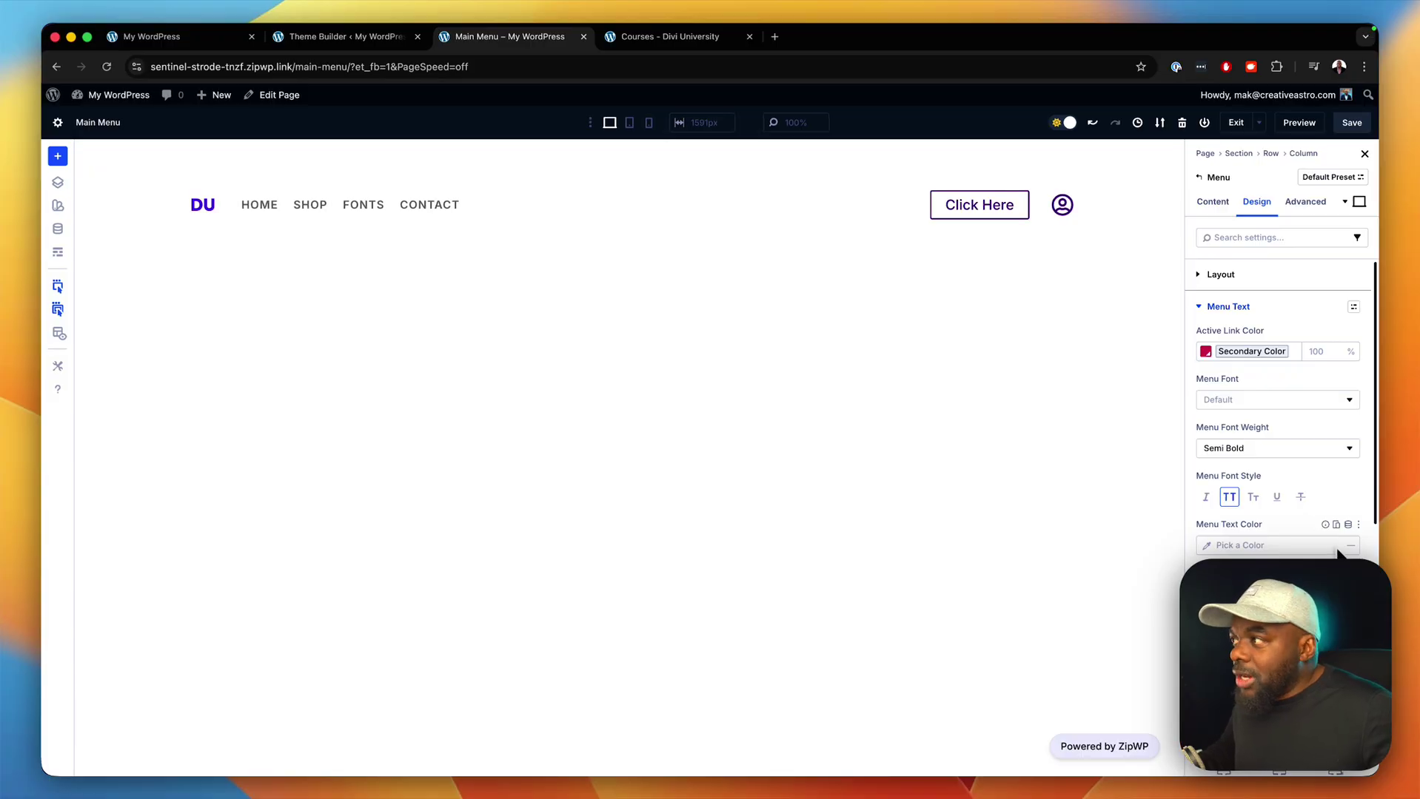
pyautogui.scroll(-5, 1284, 507)
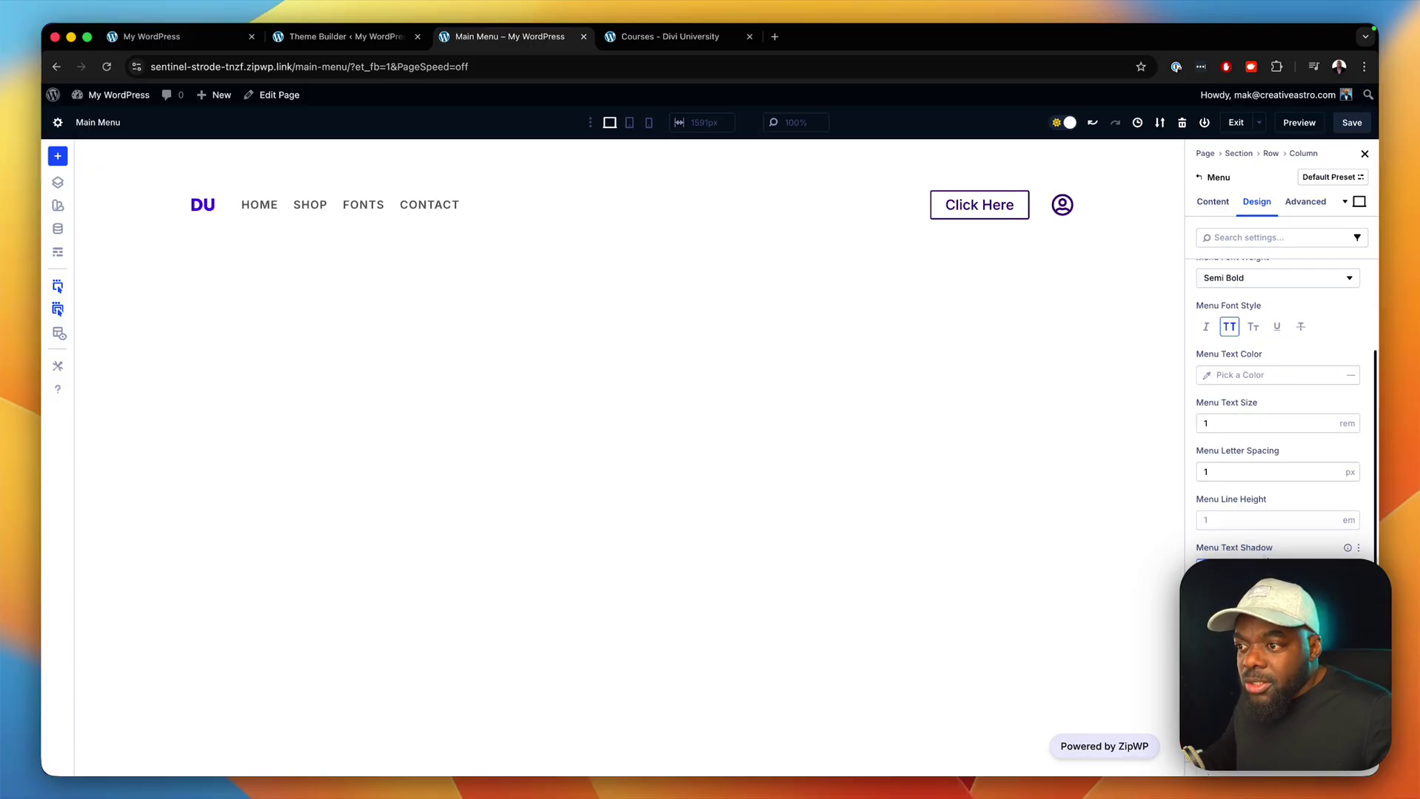
pyautogui.scroll(-2, 1279, 559)
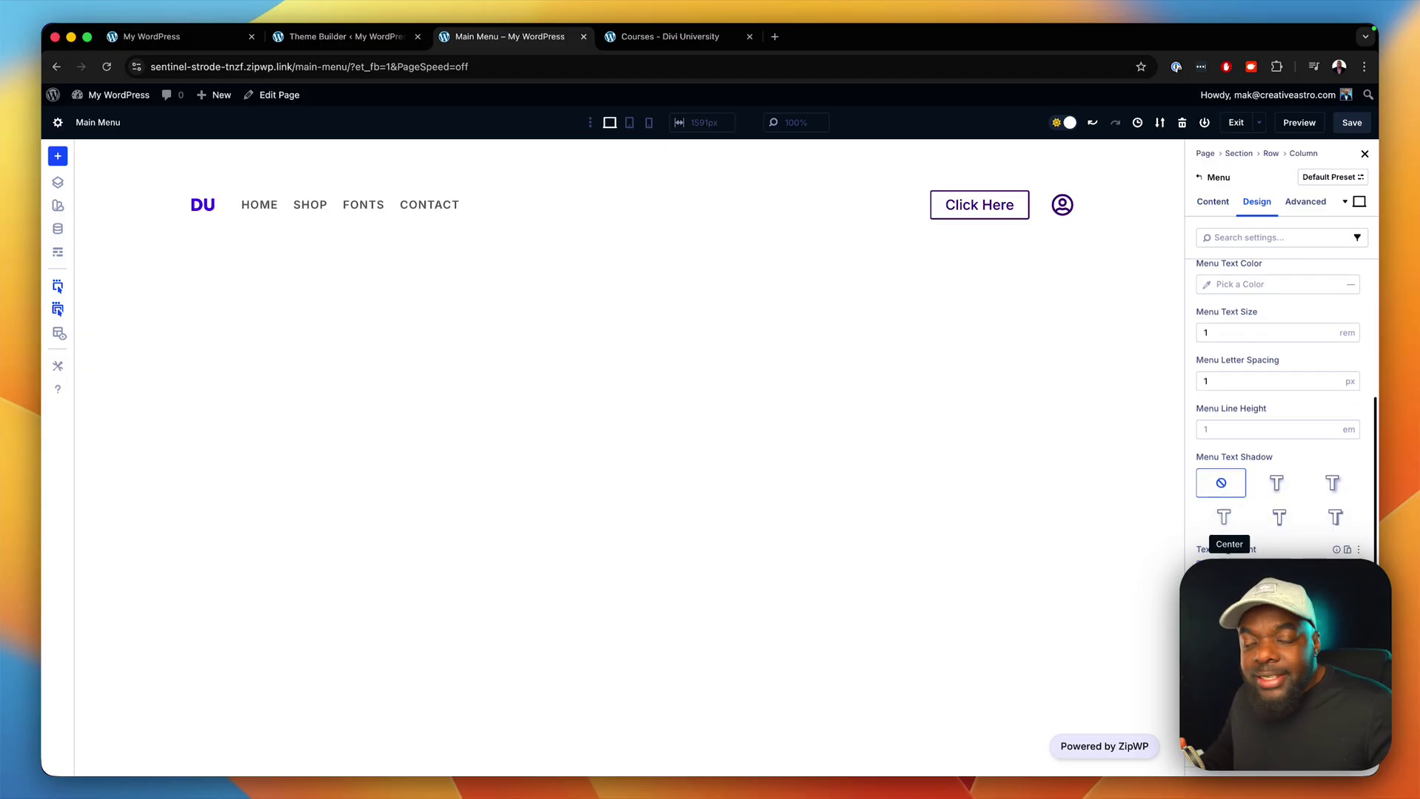
# Try centered menu alignment, revert to left alignment, and save the page.
pyautogui.click(1230, 570)
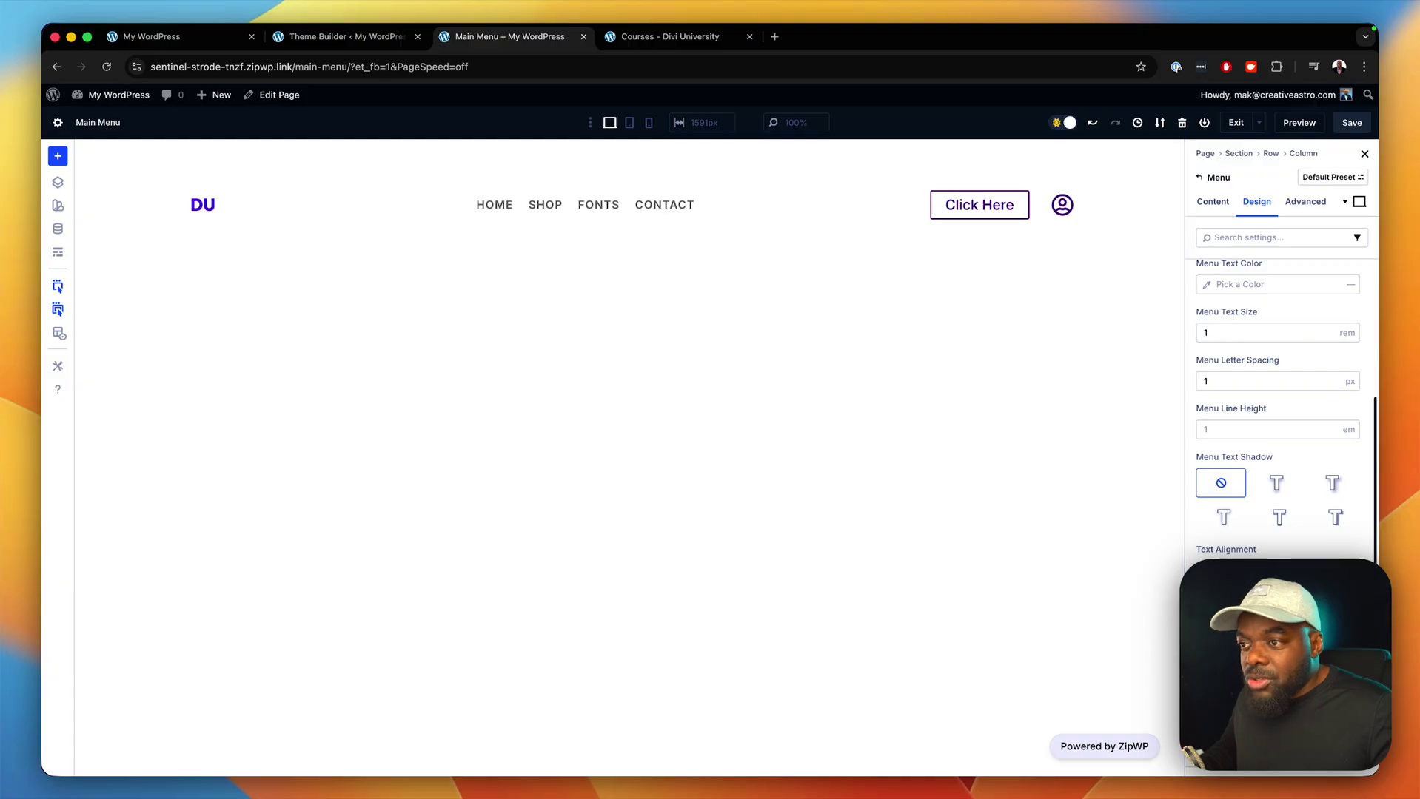
pyautogui.click(1206, 570)
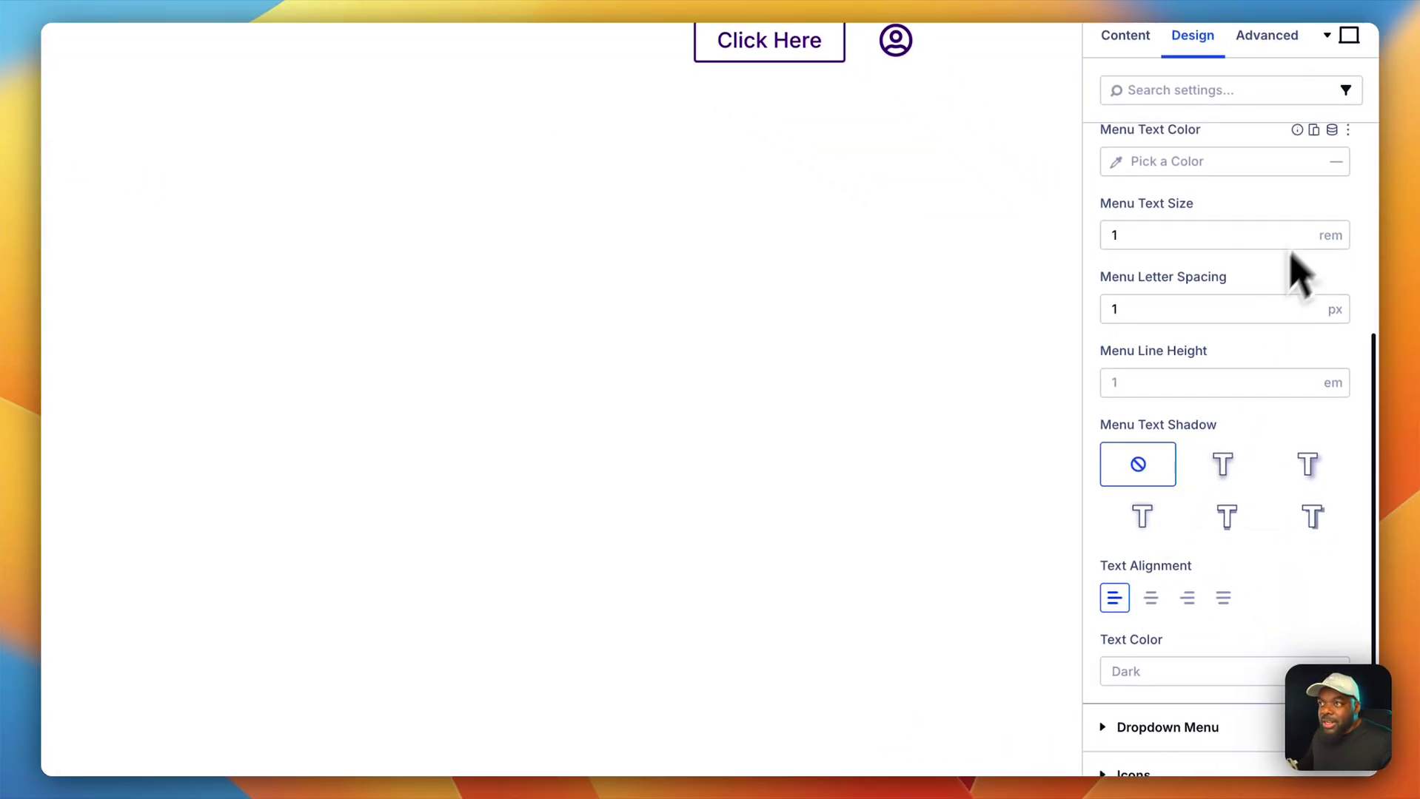
pyautogui.click(1340, 175)
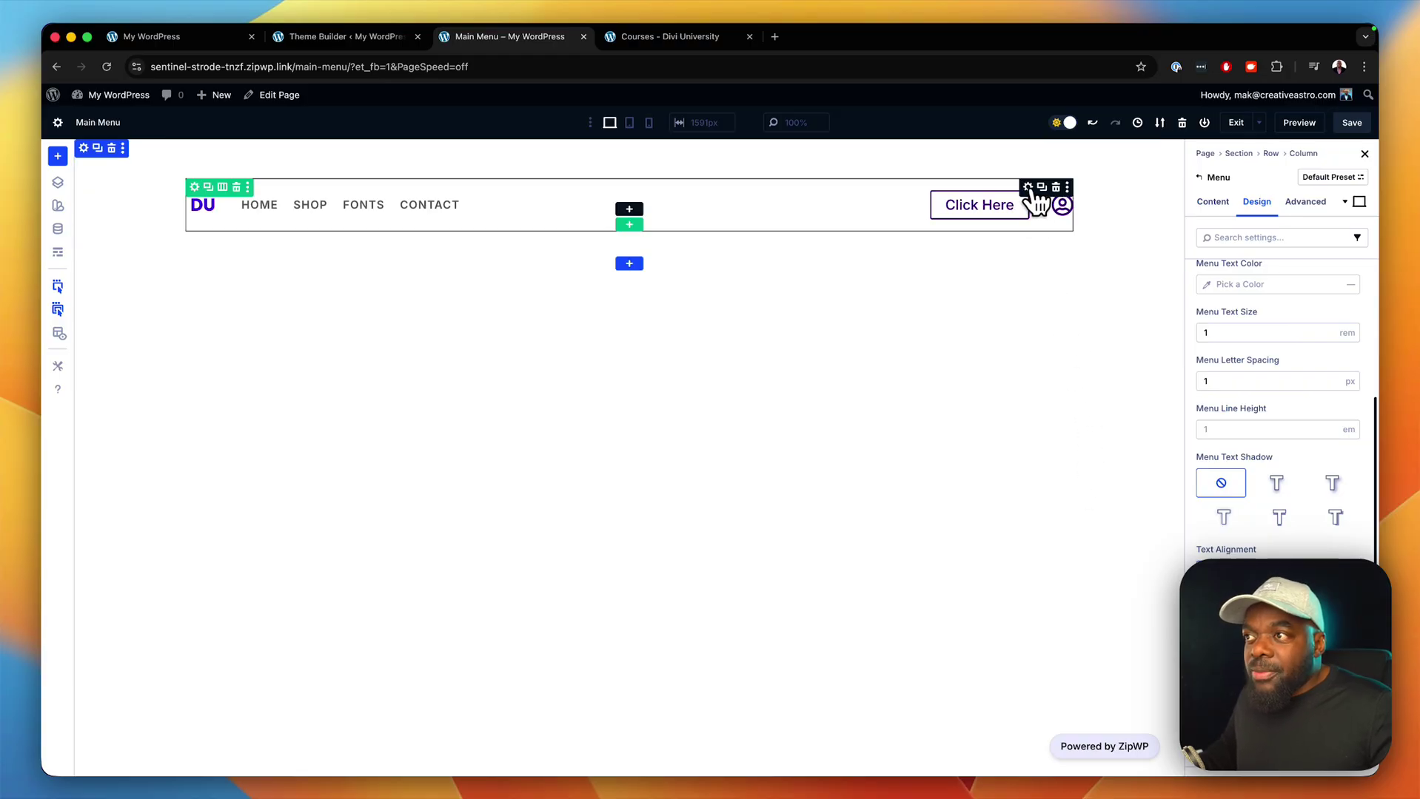
# Save the Menu module to the library as menu-02 in a new 'menu' category.
pyautogui.rightClick(1036, 196)
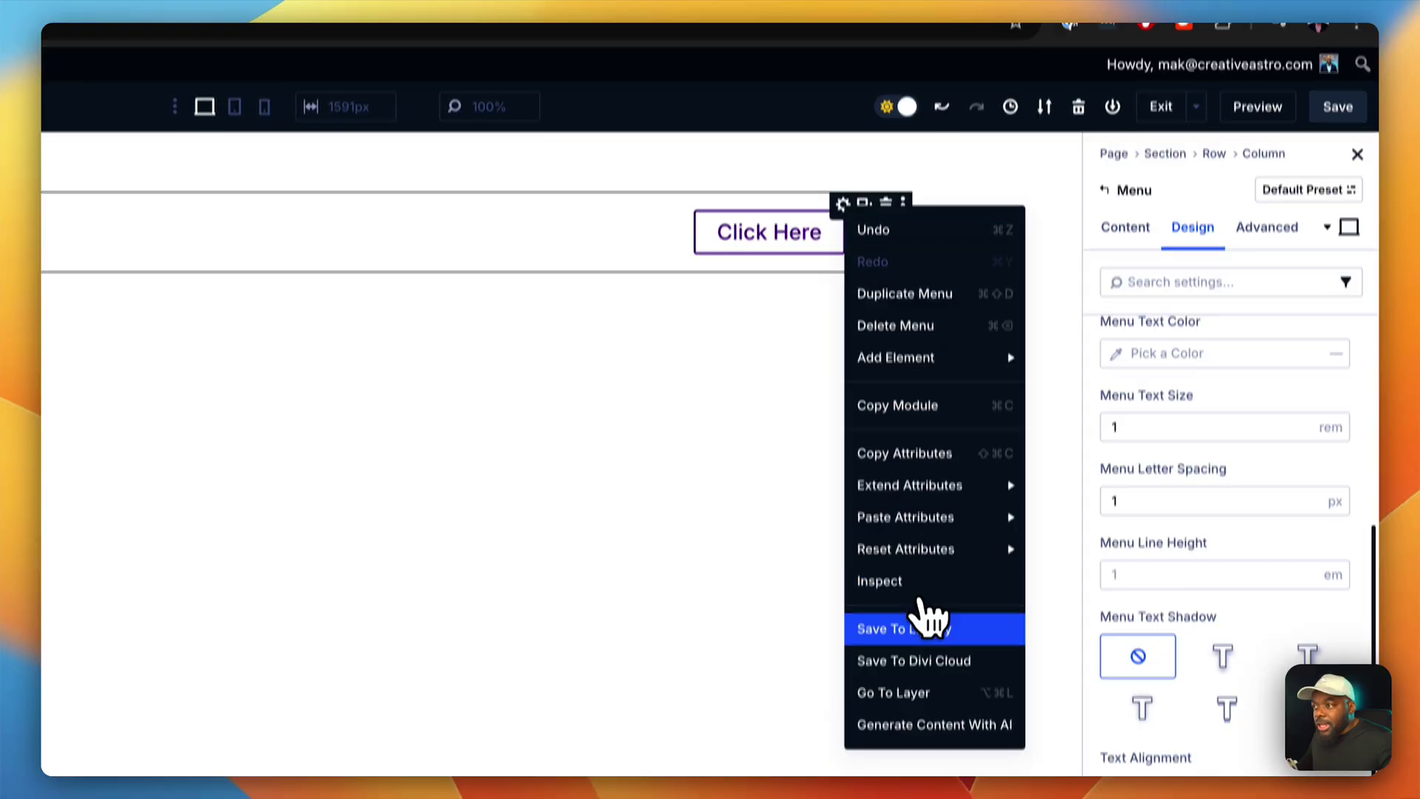
pyautogui.click(921, 574)
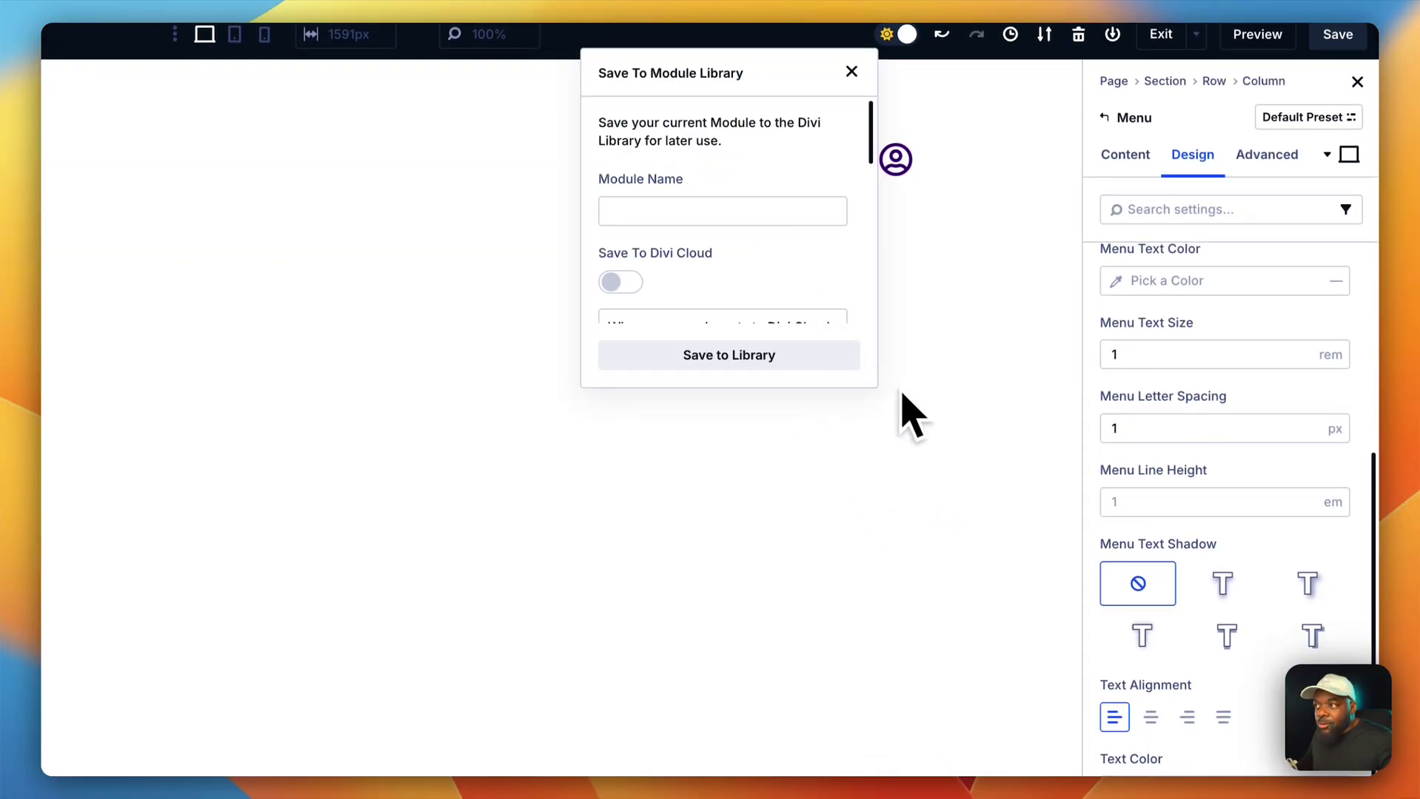
pyautogui.moveTo(846, 365); pyautogui.dragTo(960, 576)
pyautogui.click(681, 51)
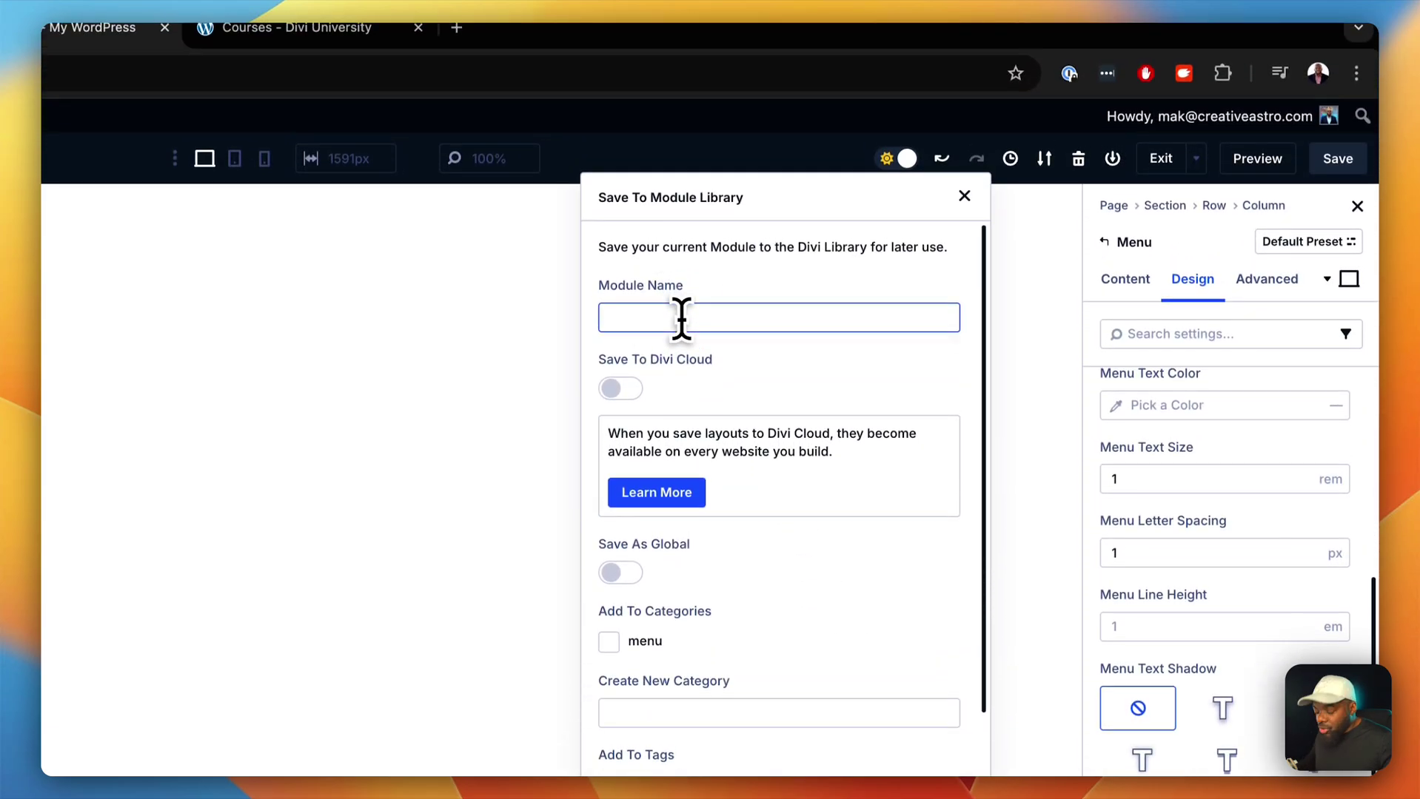
pyautogui.write('menu-02')
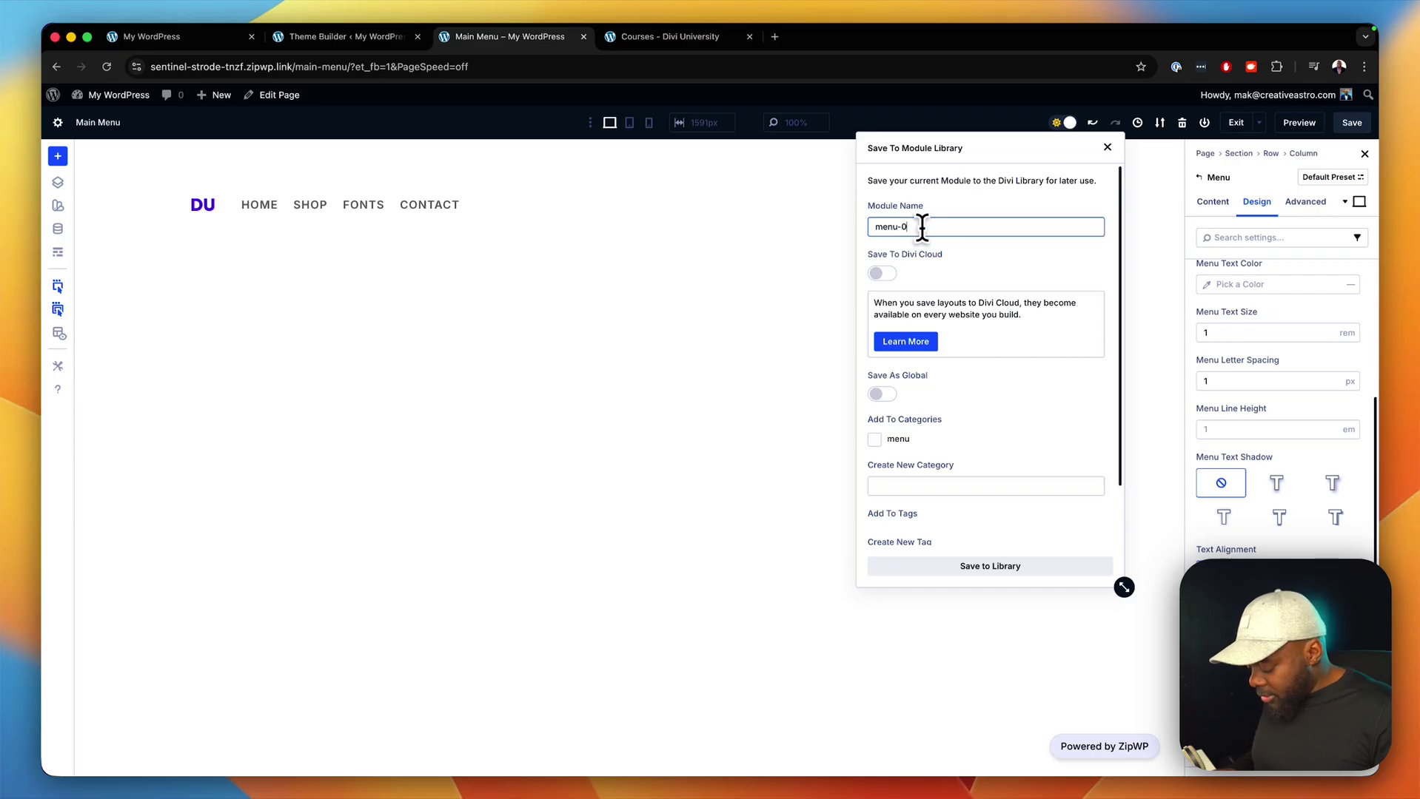
pyautogui.click(896, 487)
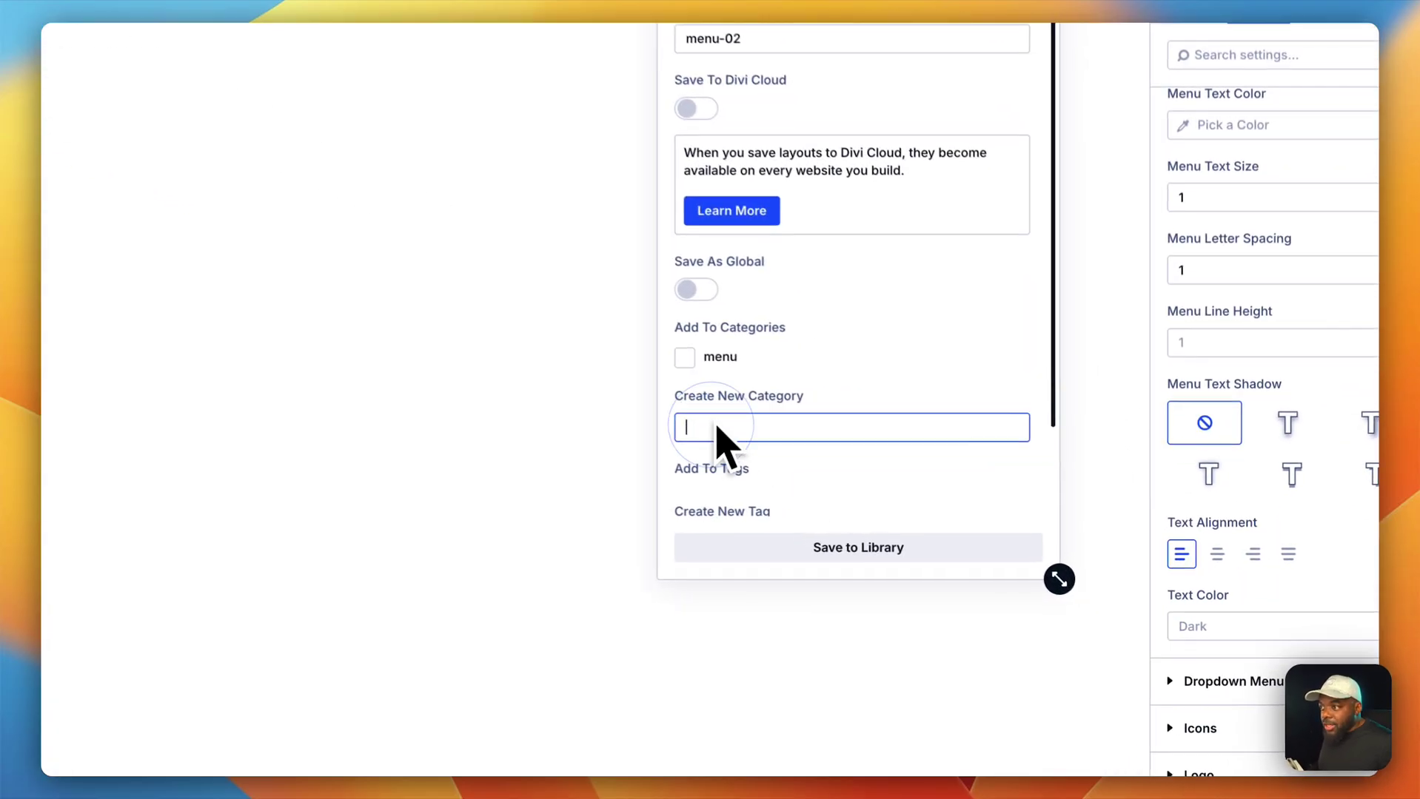
pyautogui.write('menu')
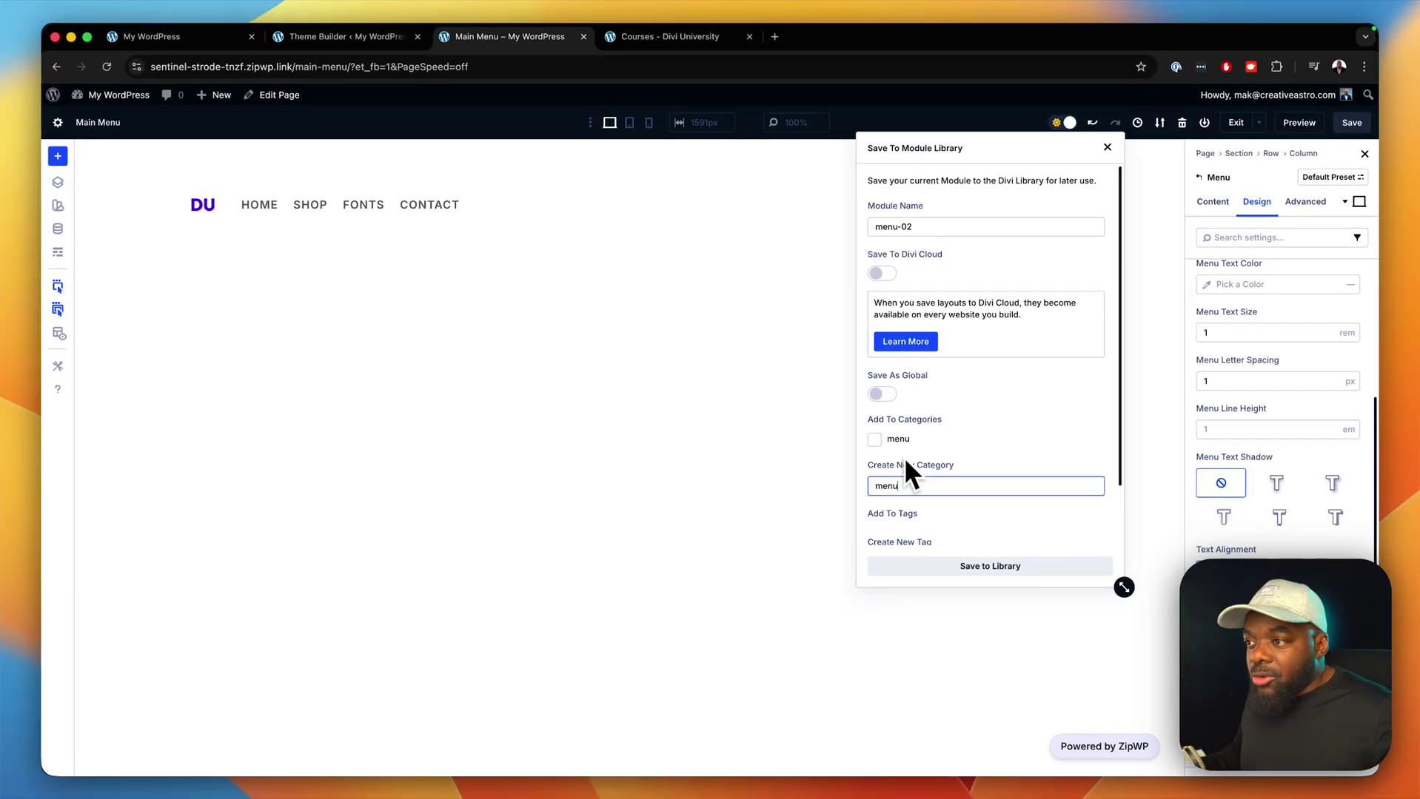
pyautogui.click(1003, 567)
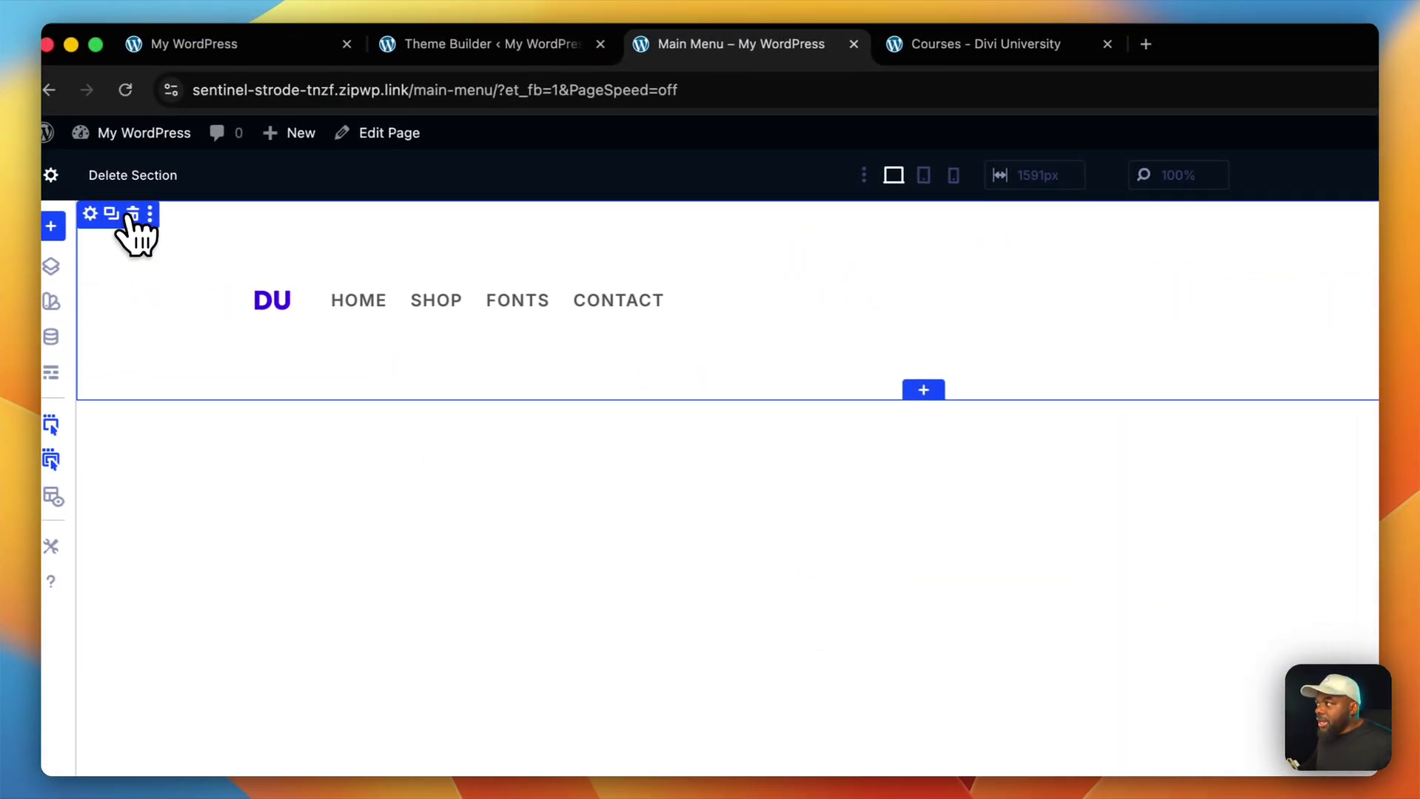
# Delete the section's header content and leave the Main Menu builder page.
pyautogui.click(149, 214)
pyautogui.click(132, 215)
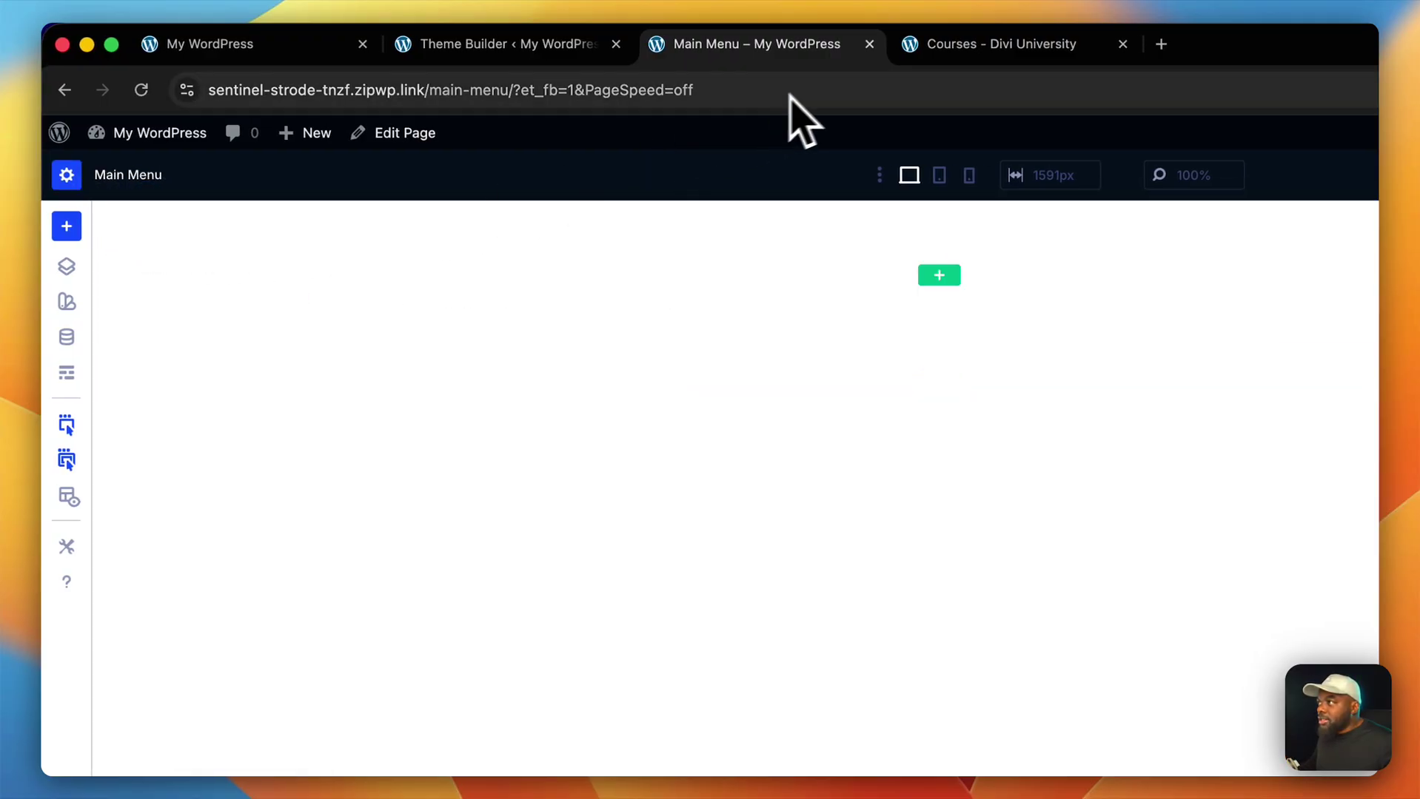
pyautogui.click(869, 44)
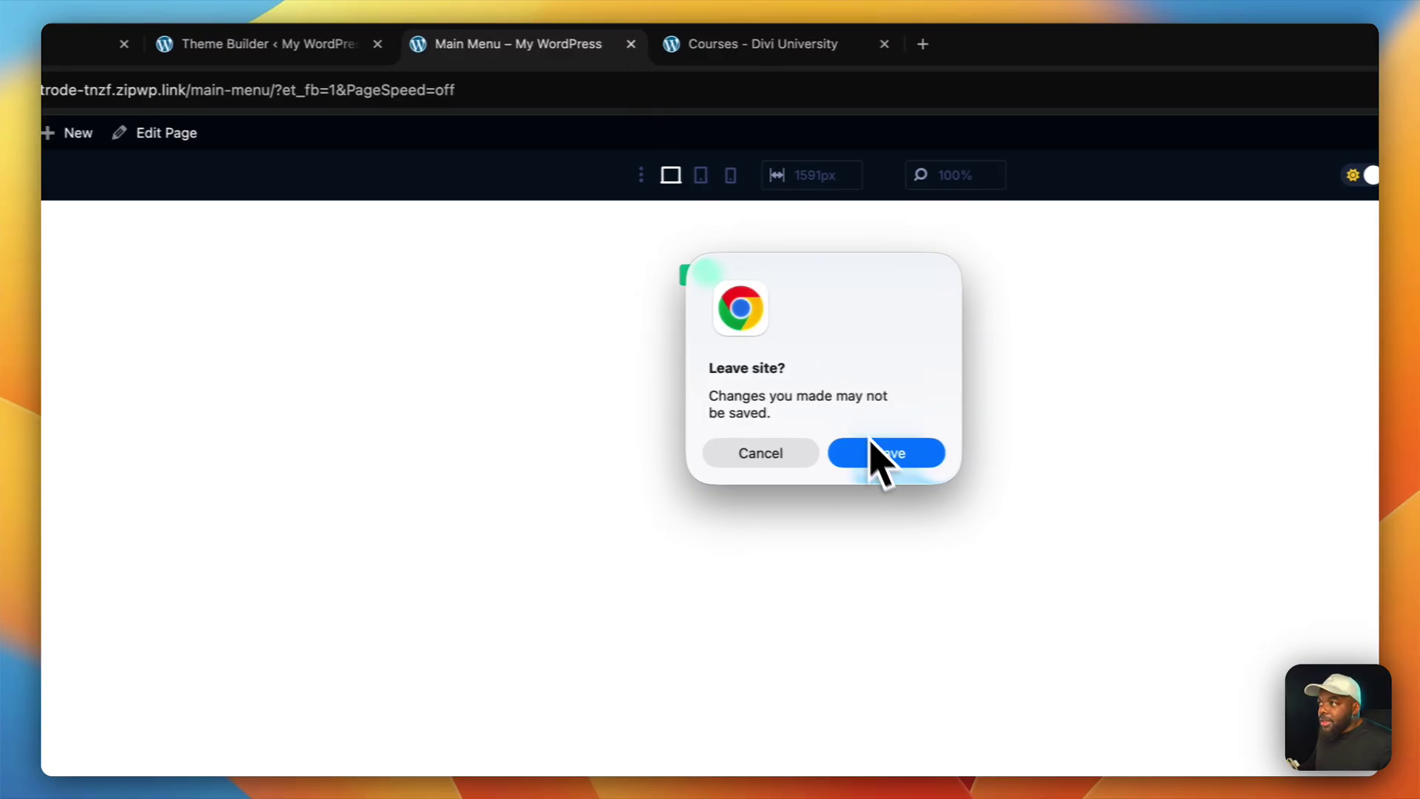
pyautogui.click(884, 453)
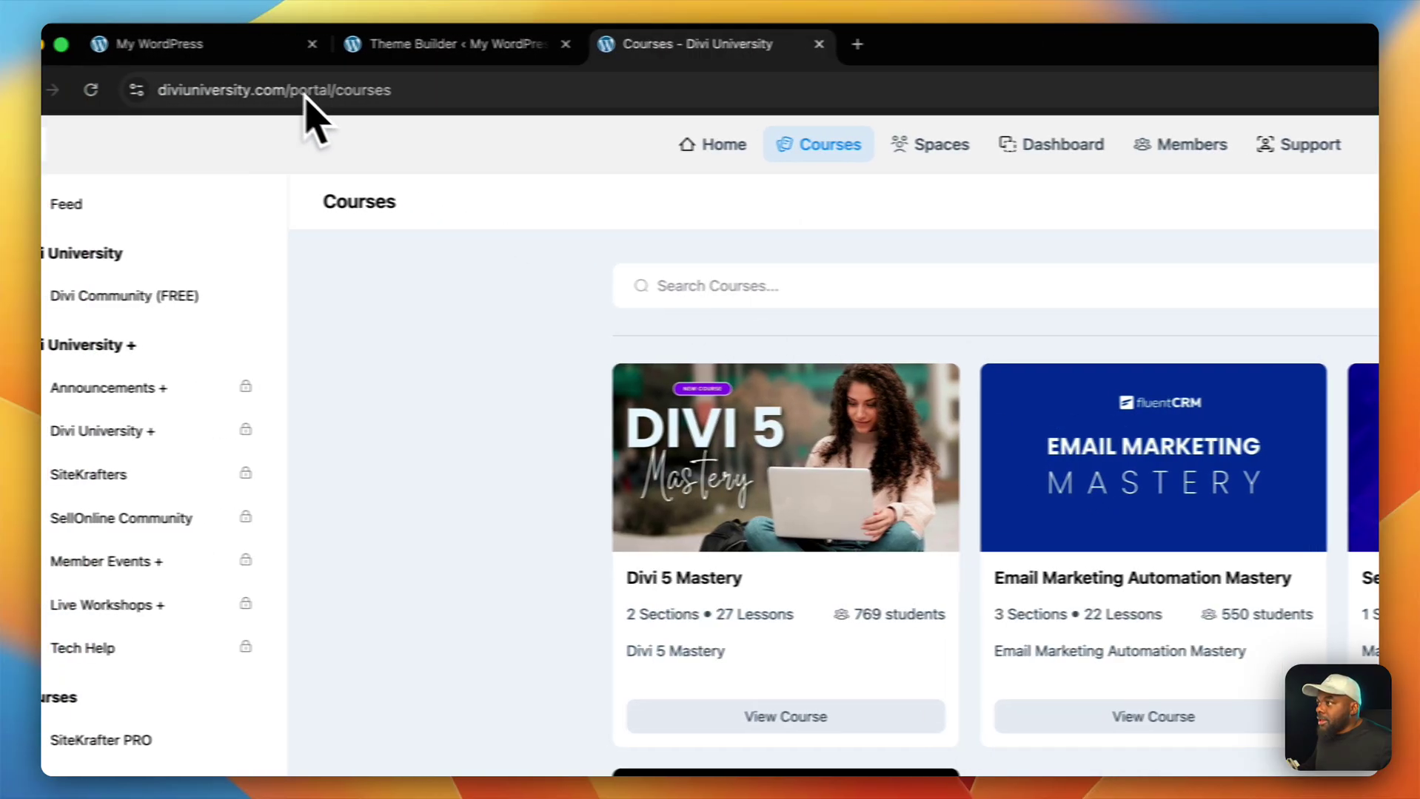
# Return to the Theme Builder template list and refresh it.
pyautogui.click(154, 44)
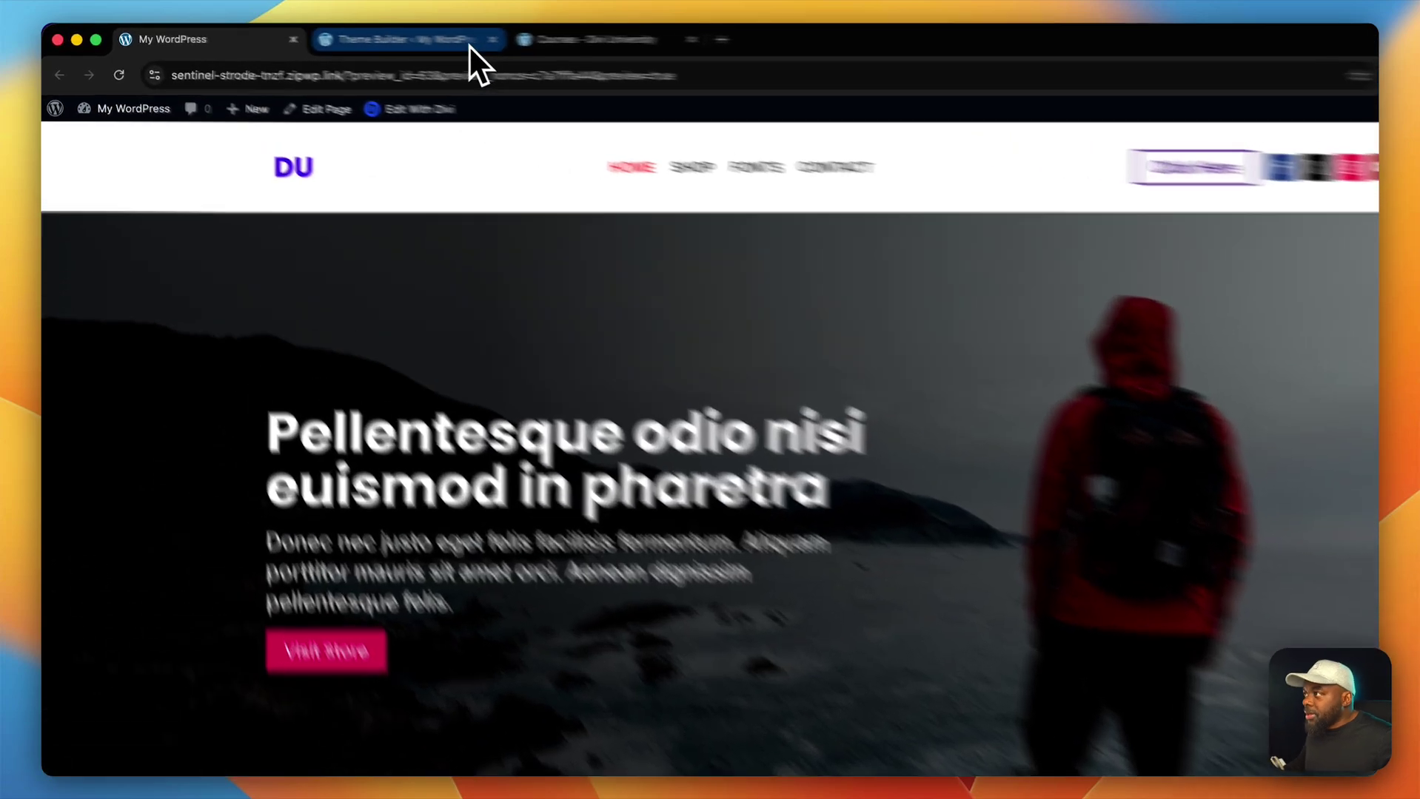
pyautogui.click(381, 37)
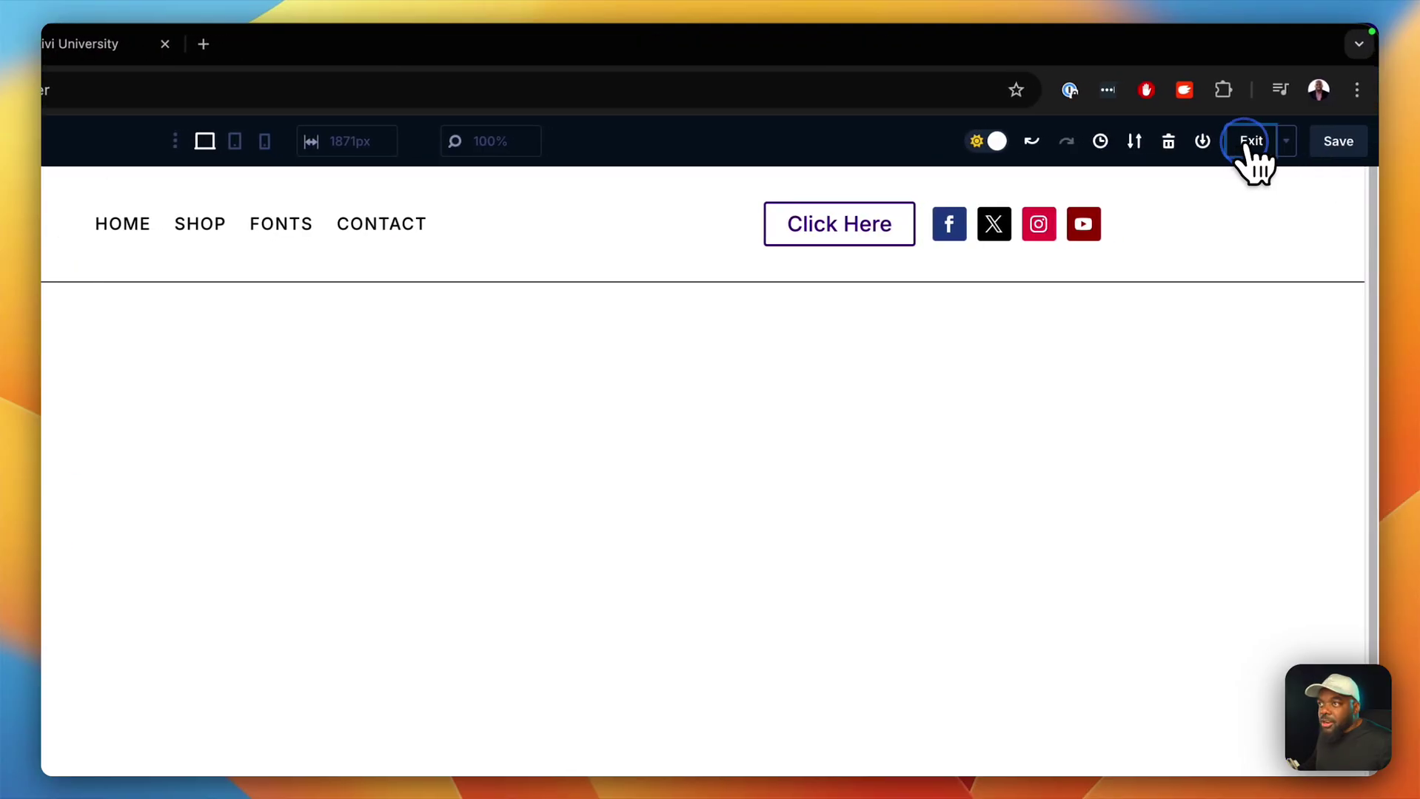
pyautogui.click(1249, 149)
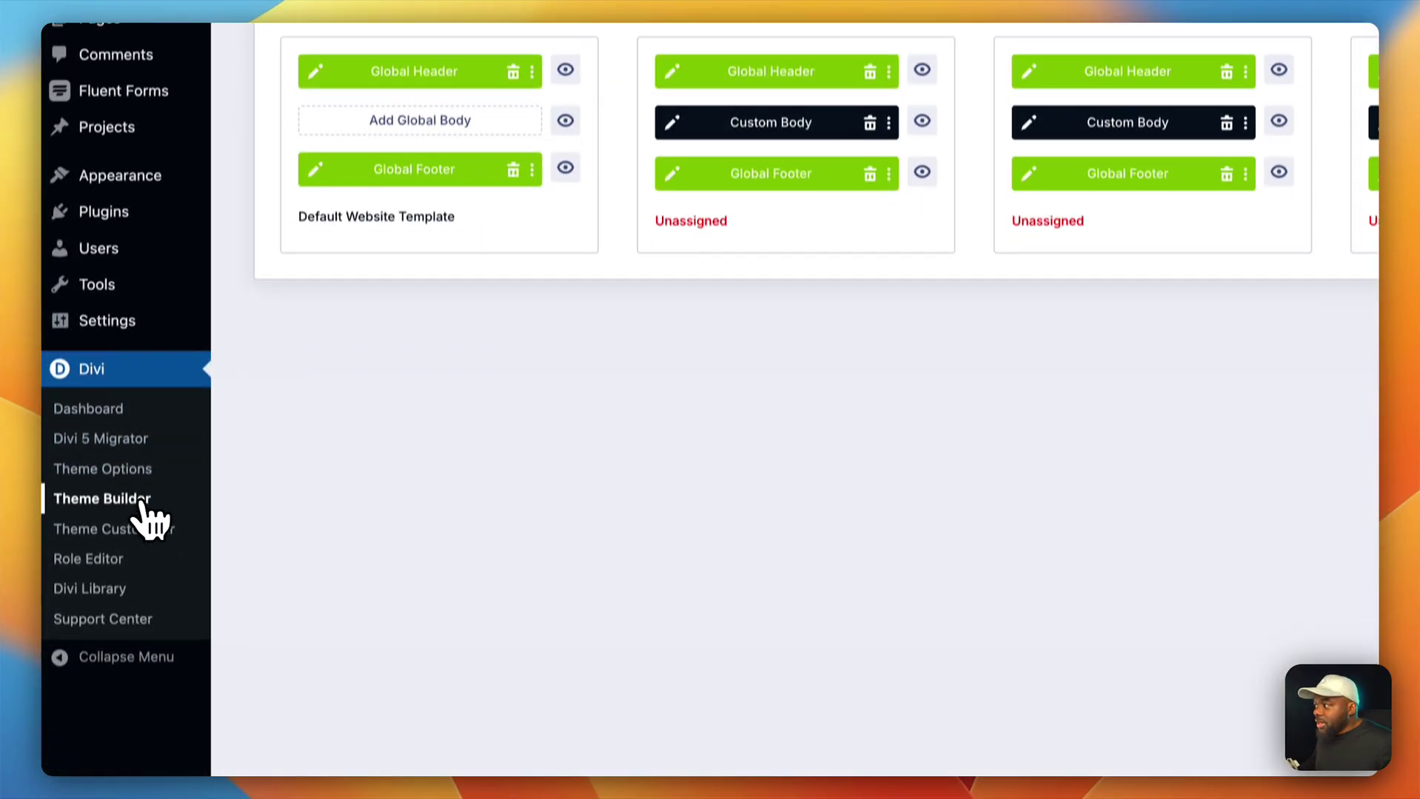
pyautogui.click(141, 500)
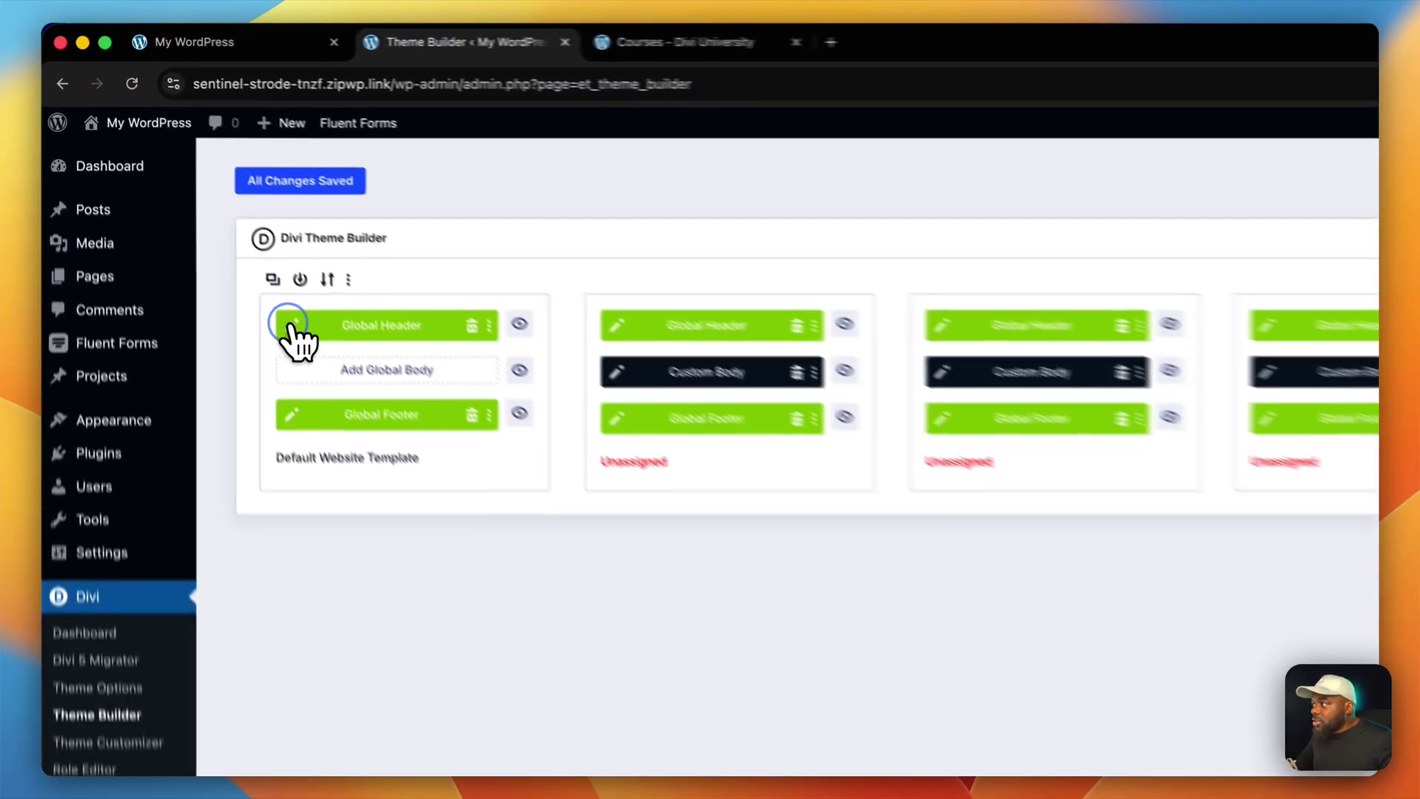
# Edit the Global Header template, delete its old section, and add a one-column row.
pyautogui.click(232, 242)
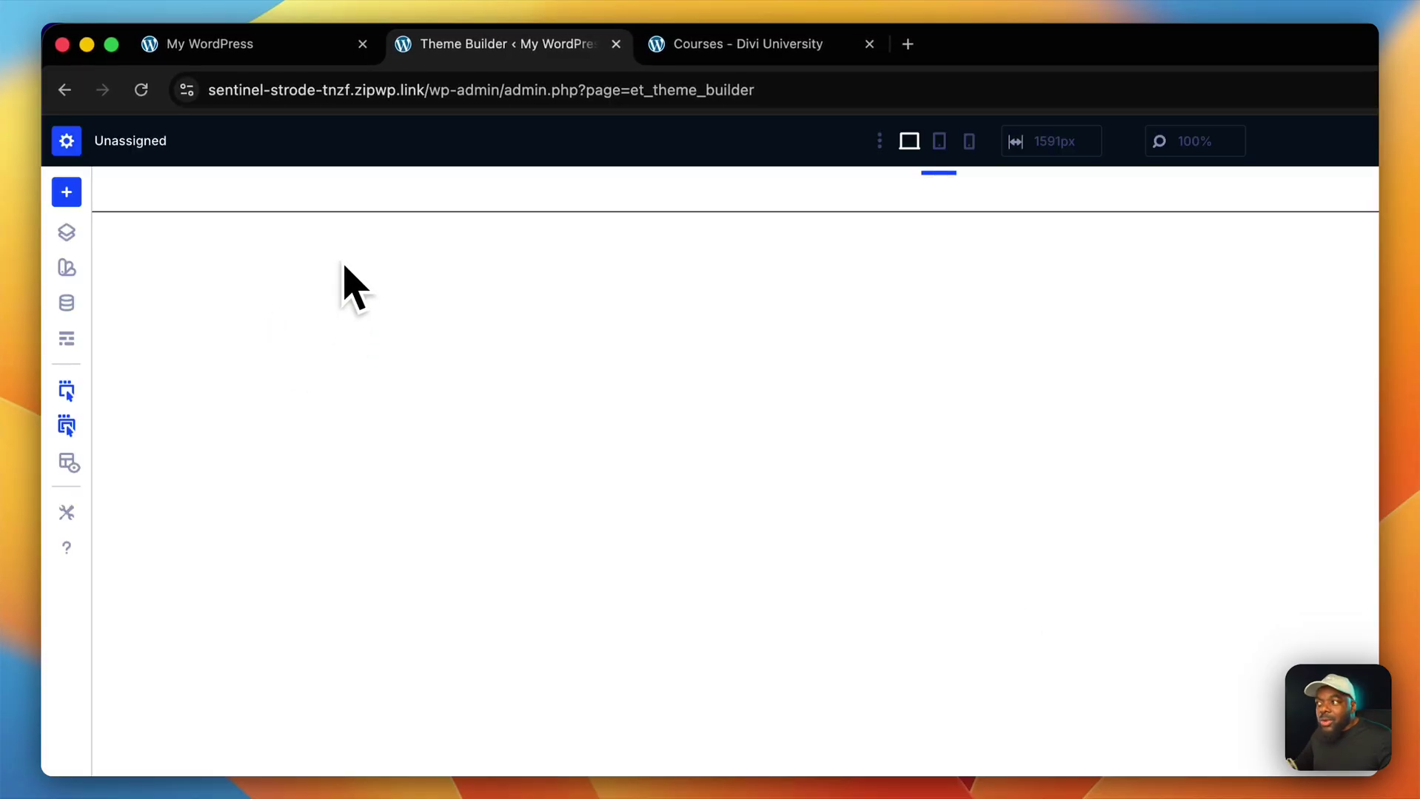
pyautogui.click(166, 180)
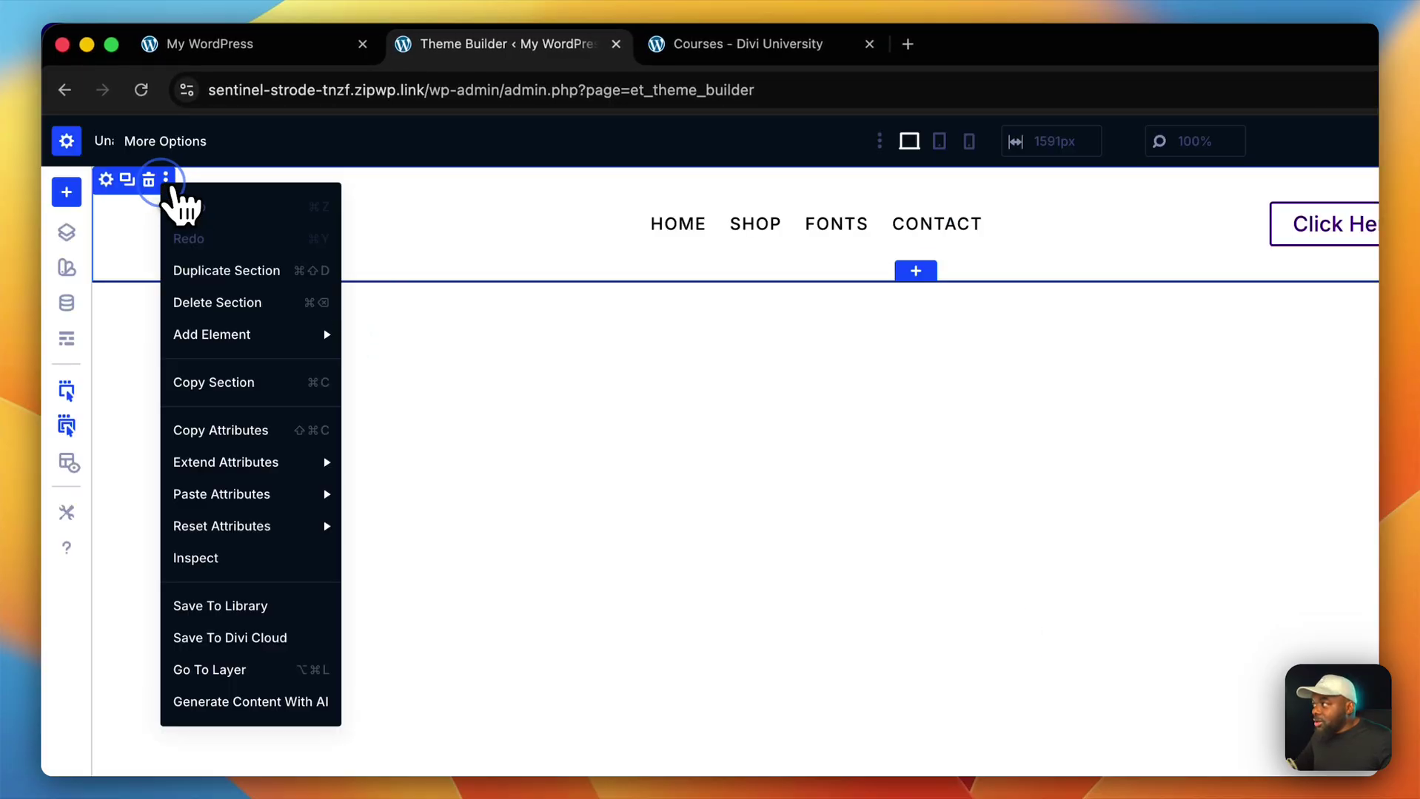
pyautogui.click(148, 179)
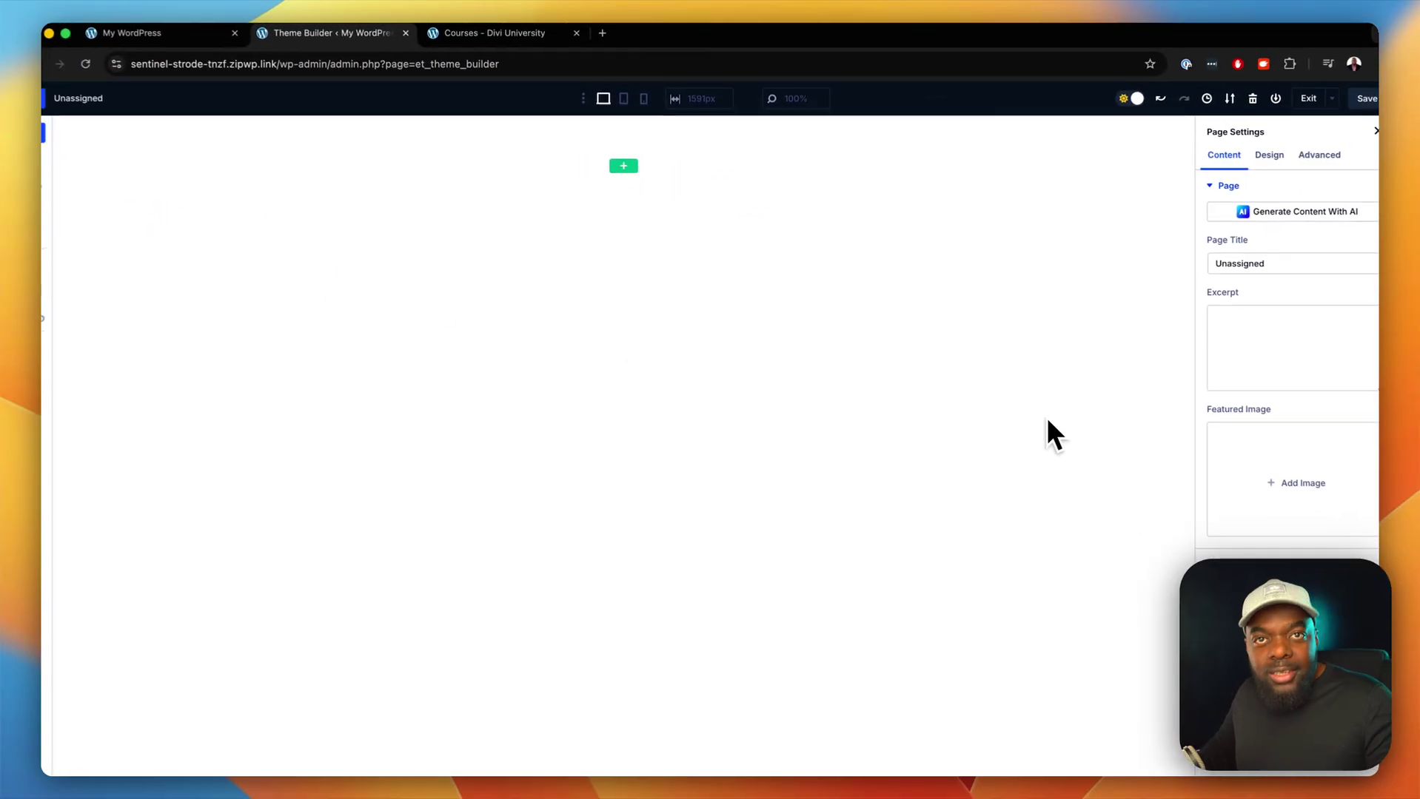
pyautogui.click(635, 167)
pyautogui.click(518, 239)
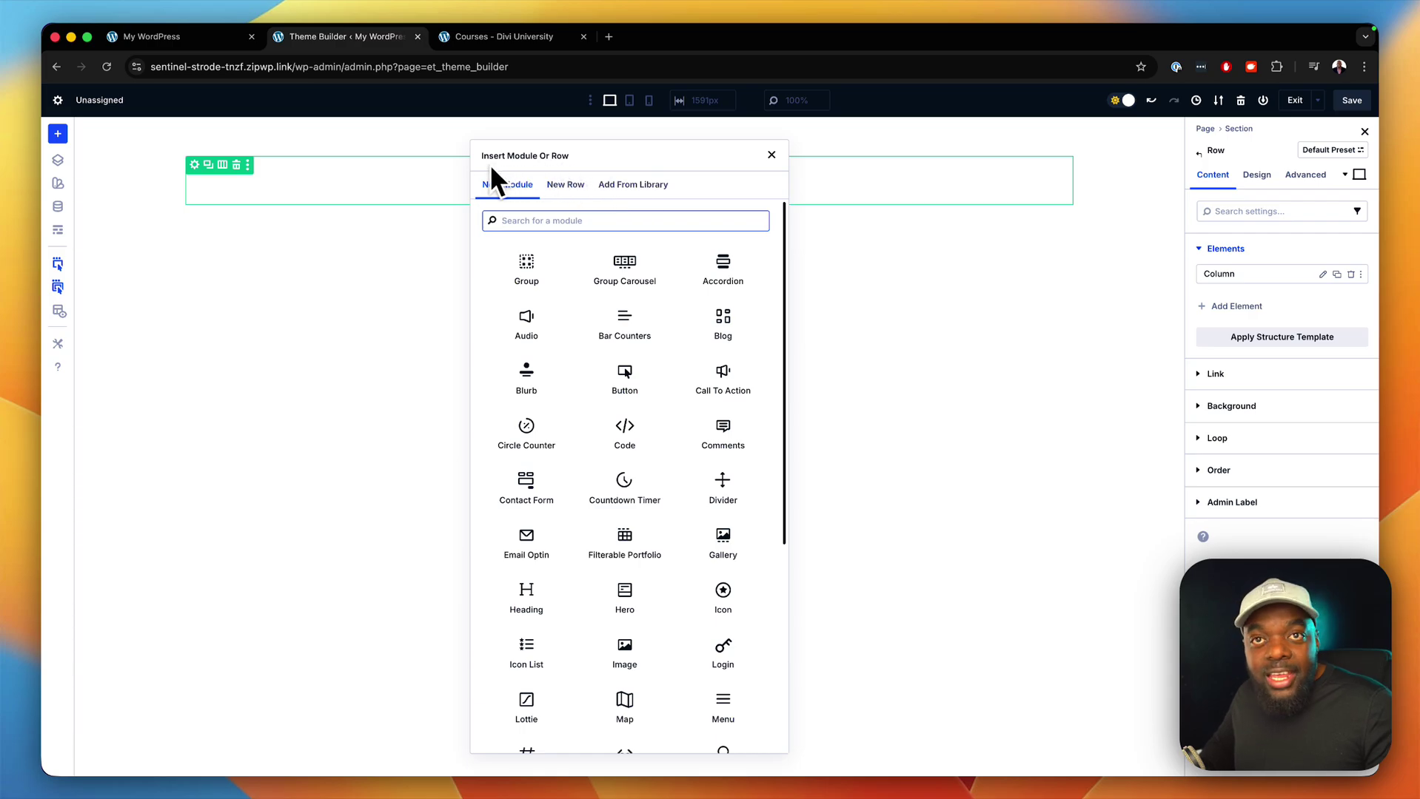
# Insert the saved Menu-02 library module into the new header row.
pyautogui.click(634, 185)
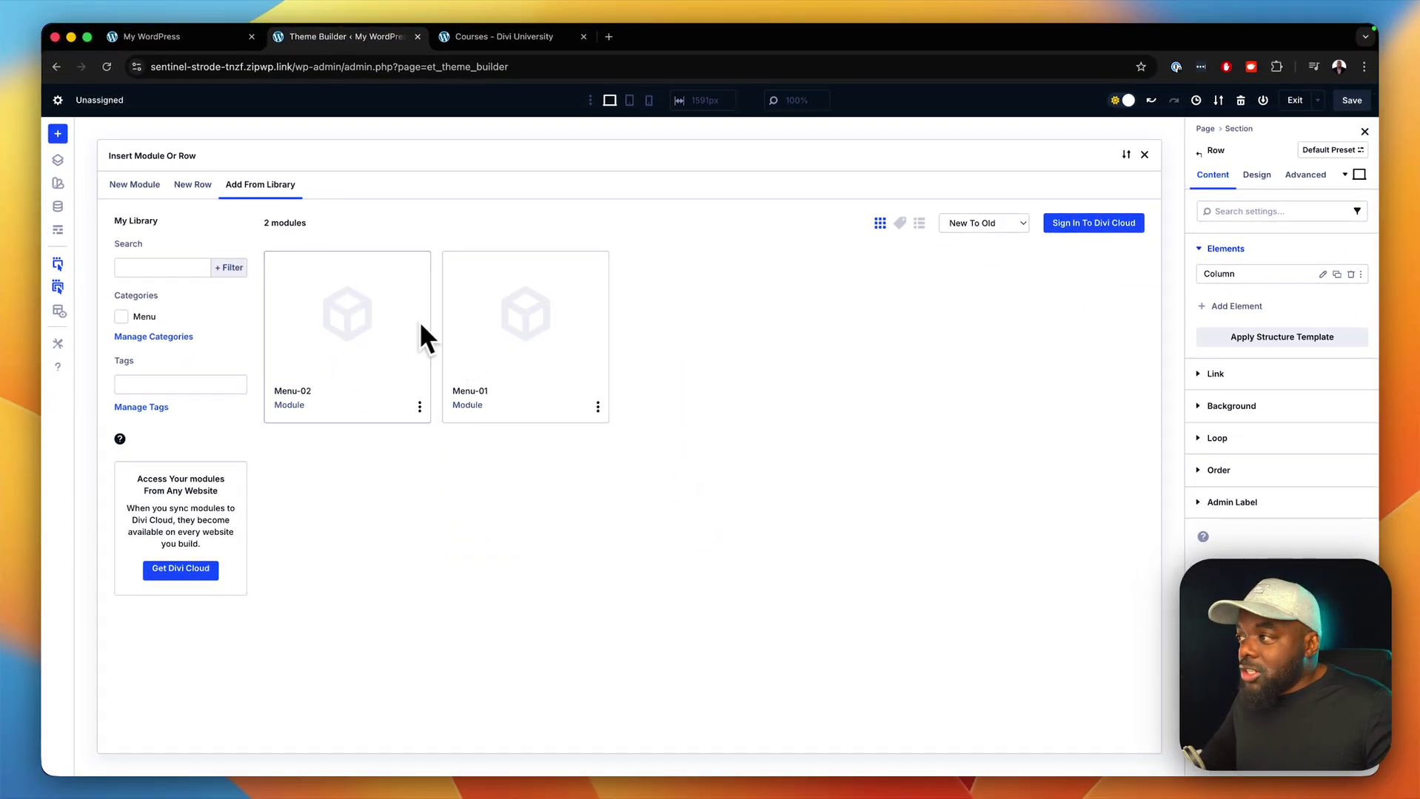
pyautogui.click(376, 349)
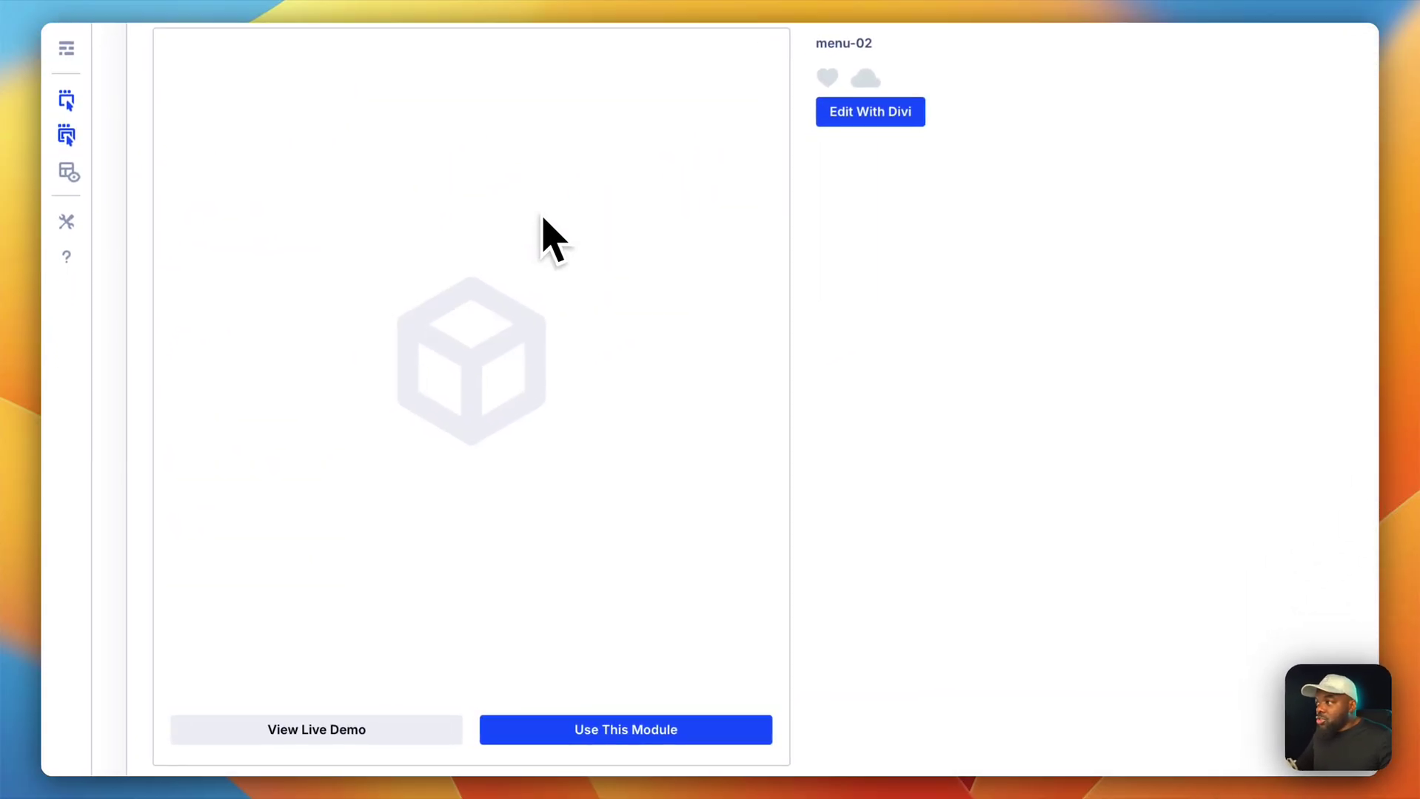
pyautogui.scroll(-2, 614, 622)
pyautogui.click(630, 626)
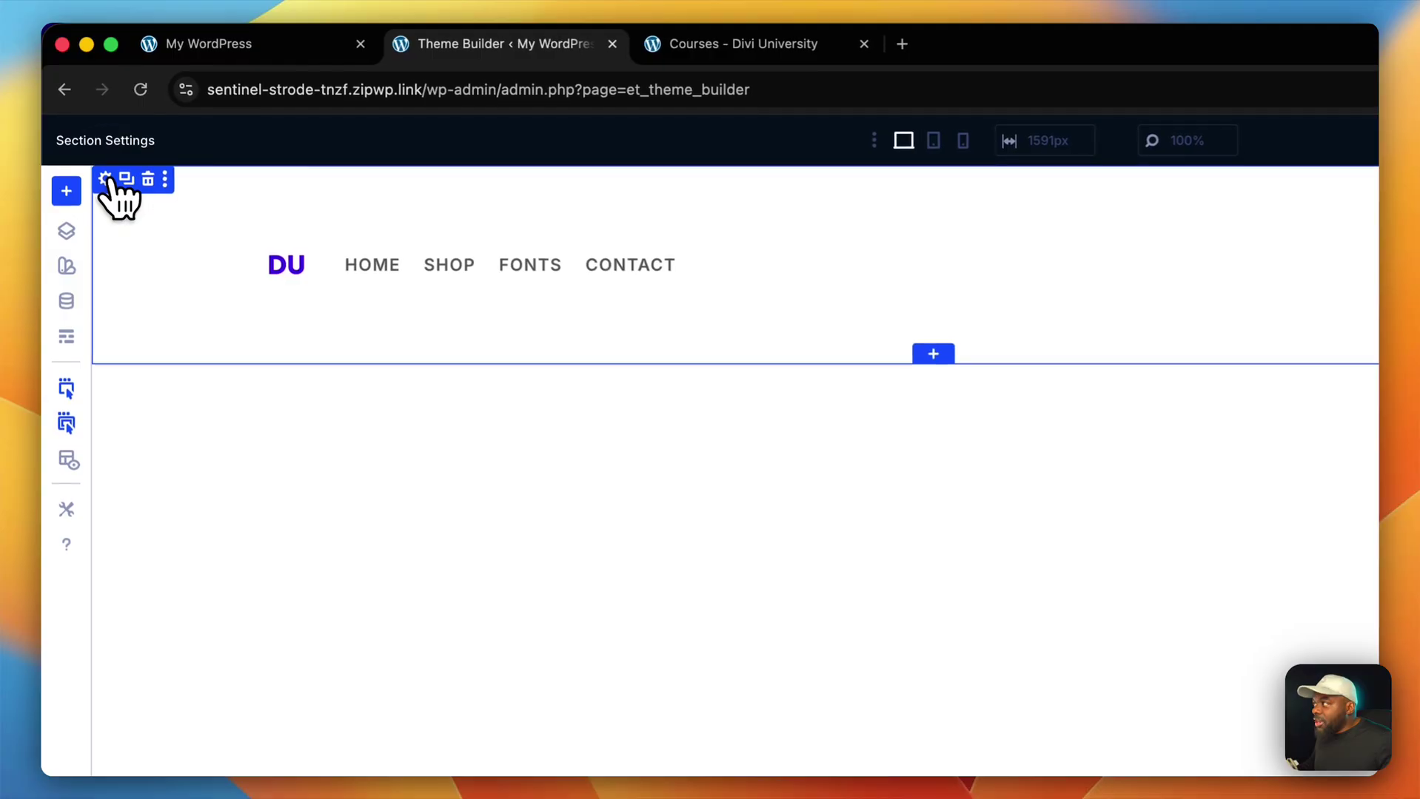
# Give the header section 1rem top padding with bottom padding linked to match.
pyautogui.click(105, 180)
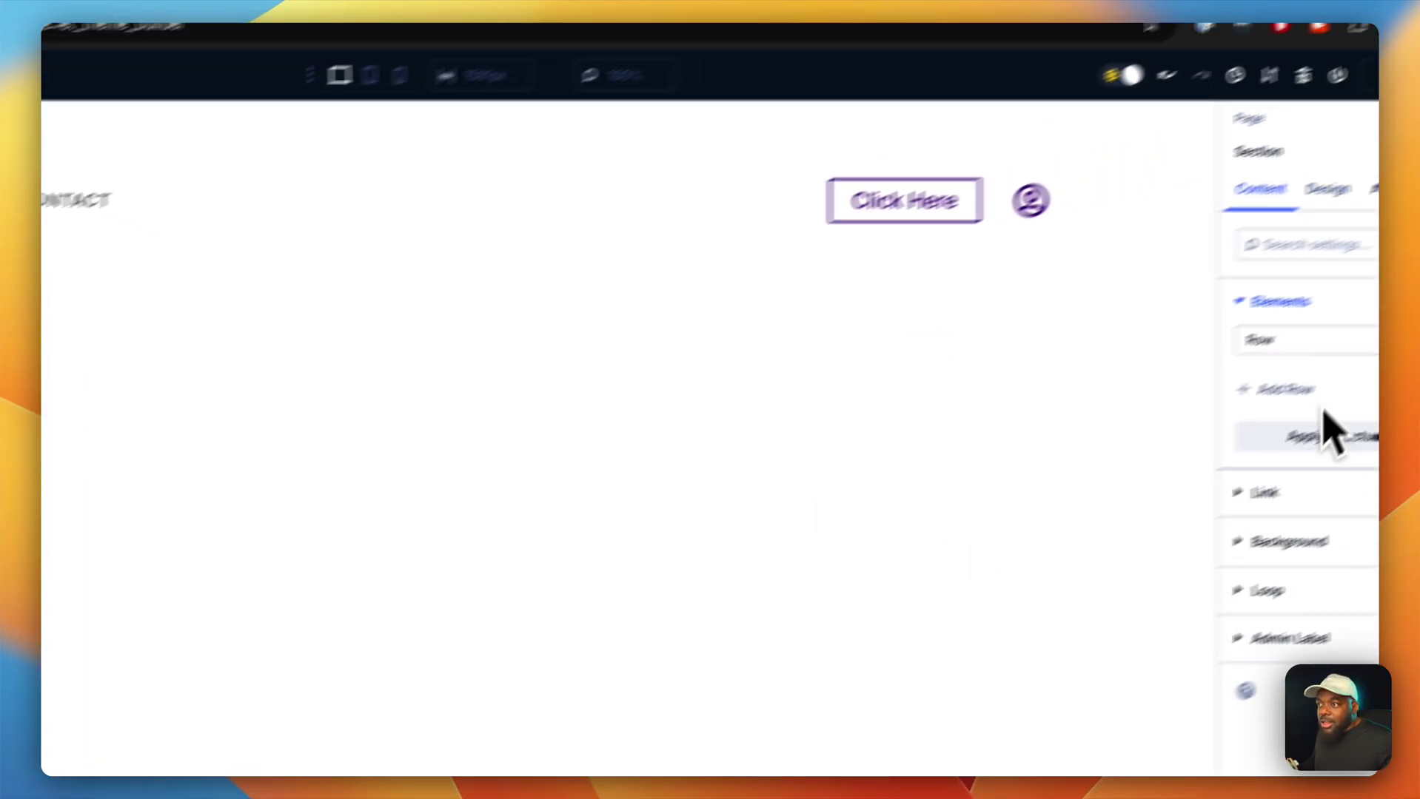
pyautogui.click(1203, 223)
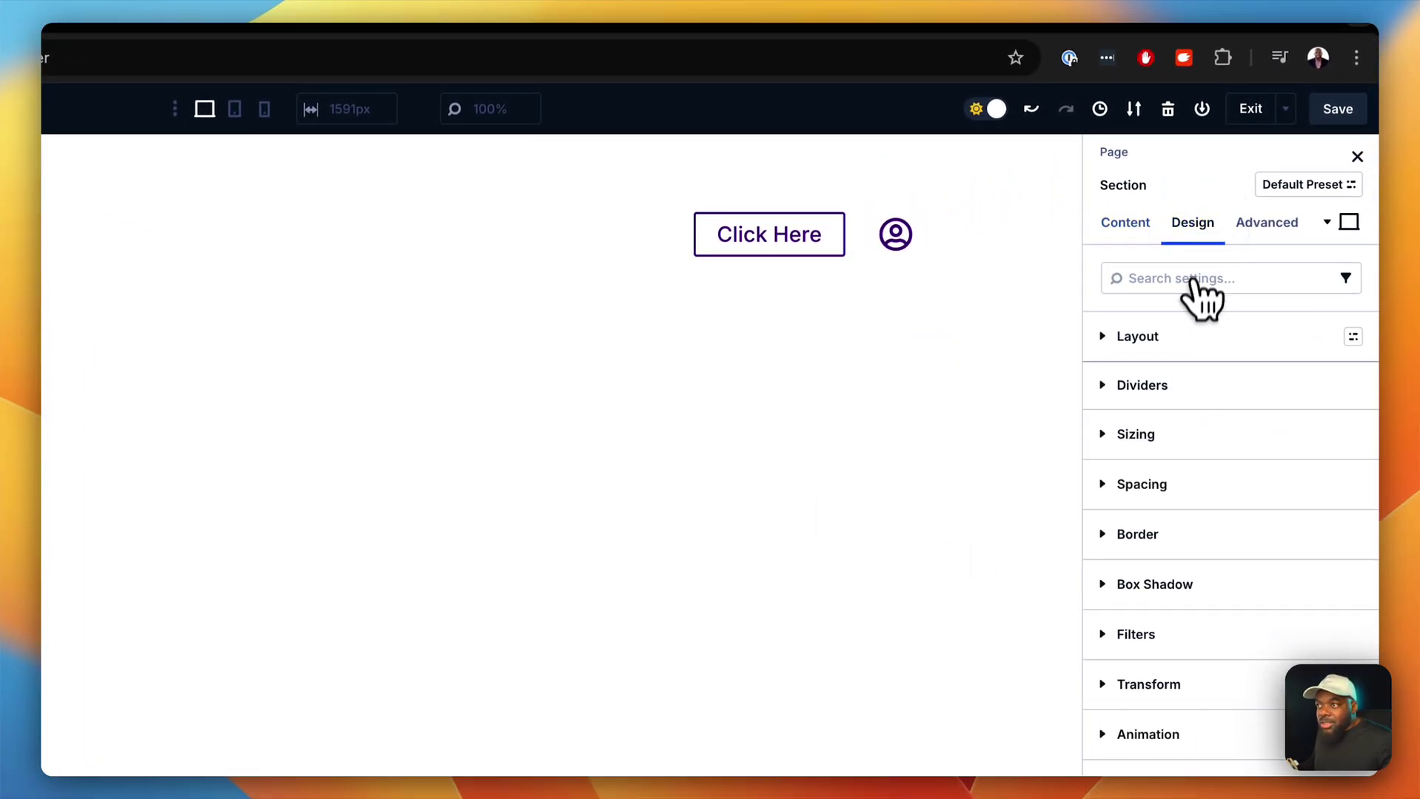
pyautogui.click(1173, 484)
pyautogui.click(1123, 713)
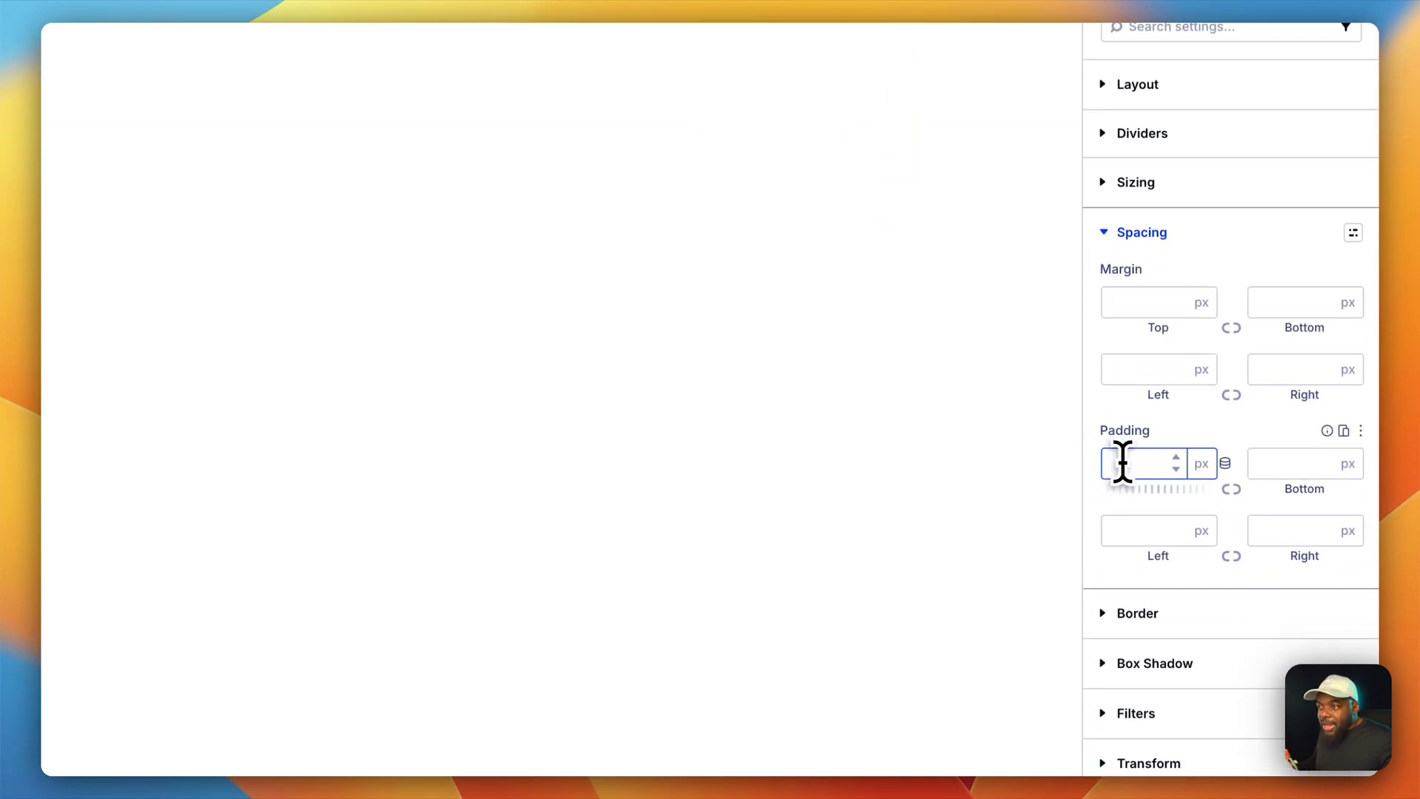
pyautogui.write('1rem')
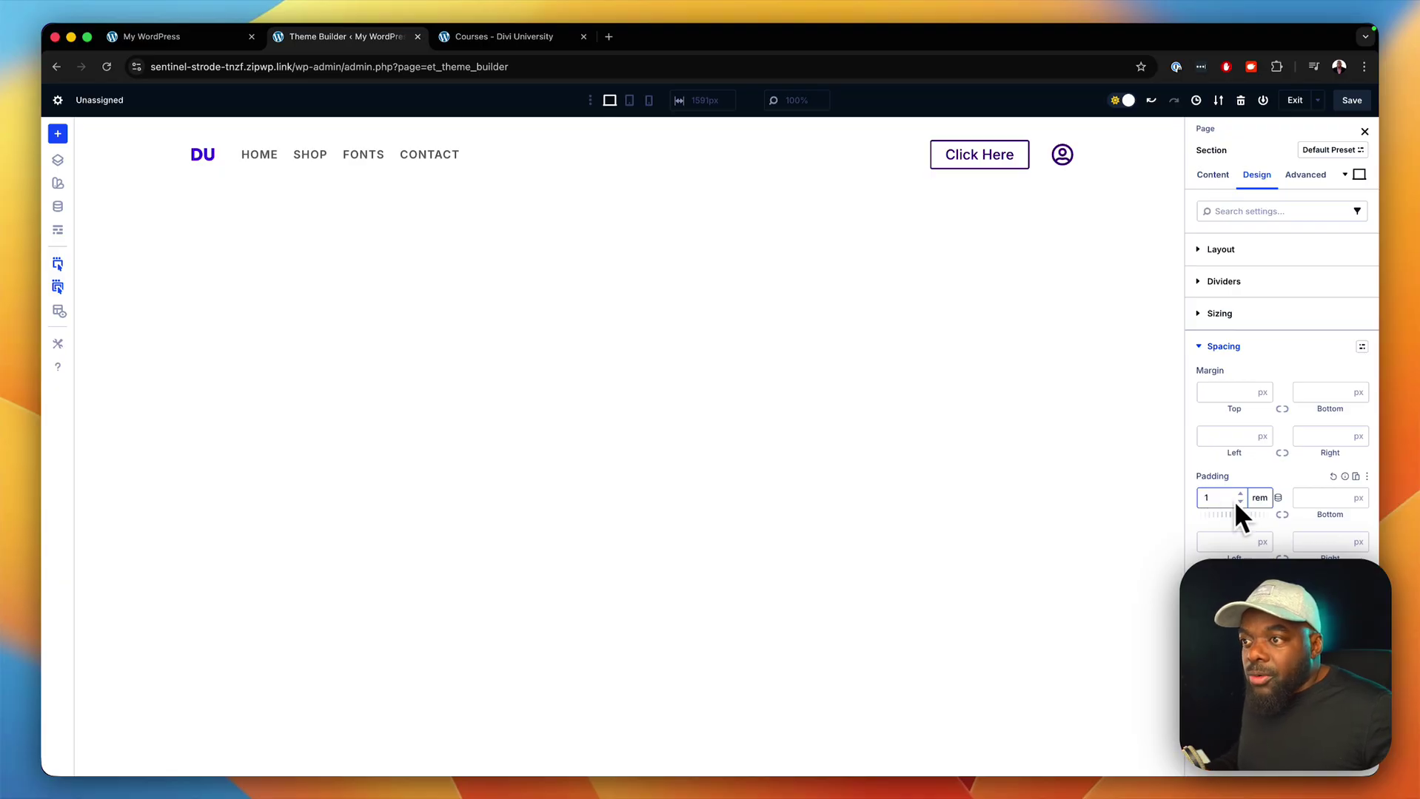
pyautogui.click(1282, 514)
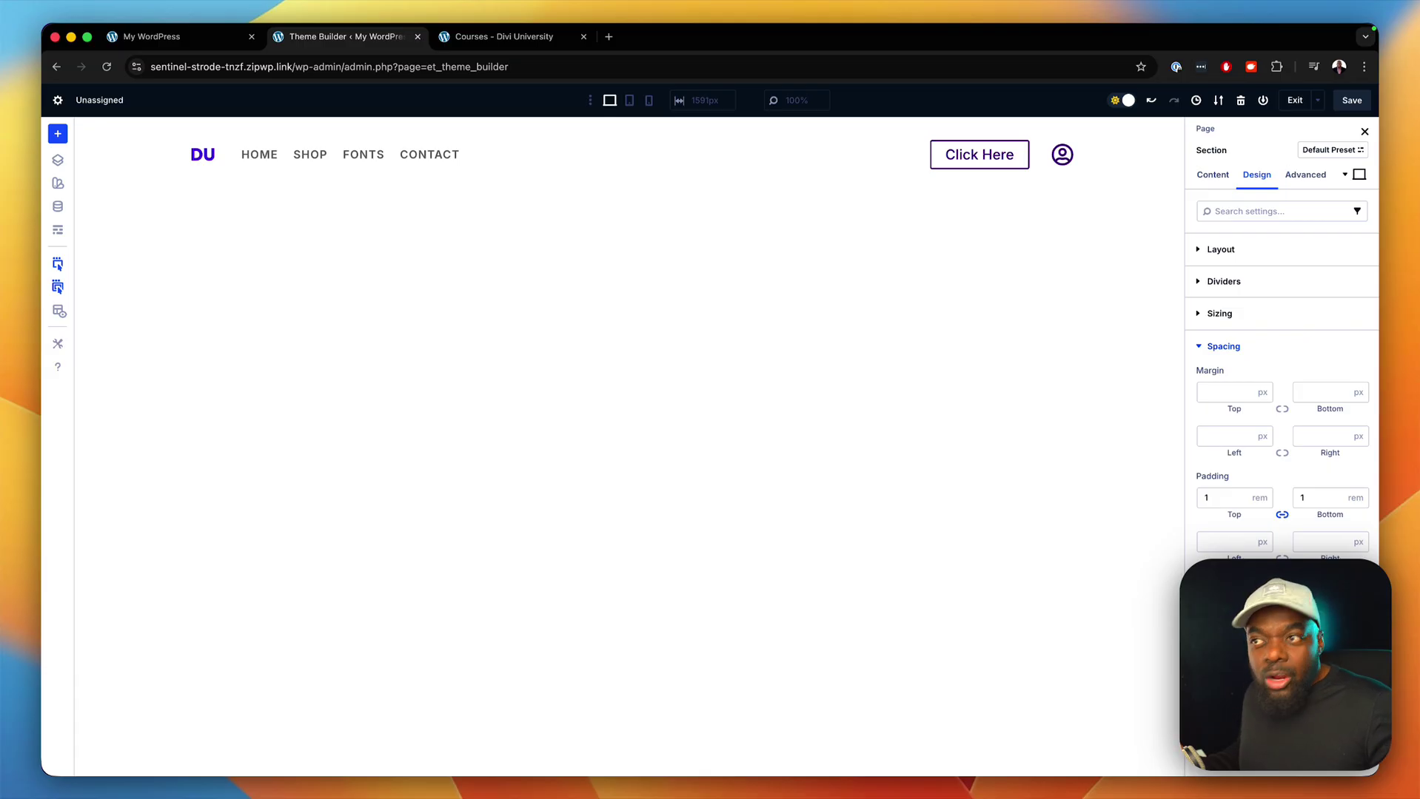
# Add a 1px border on the section's bottom side only.
pyautogui.click(1219, 613)
pyautogui.scroll(-2, 1260, 648)
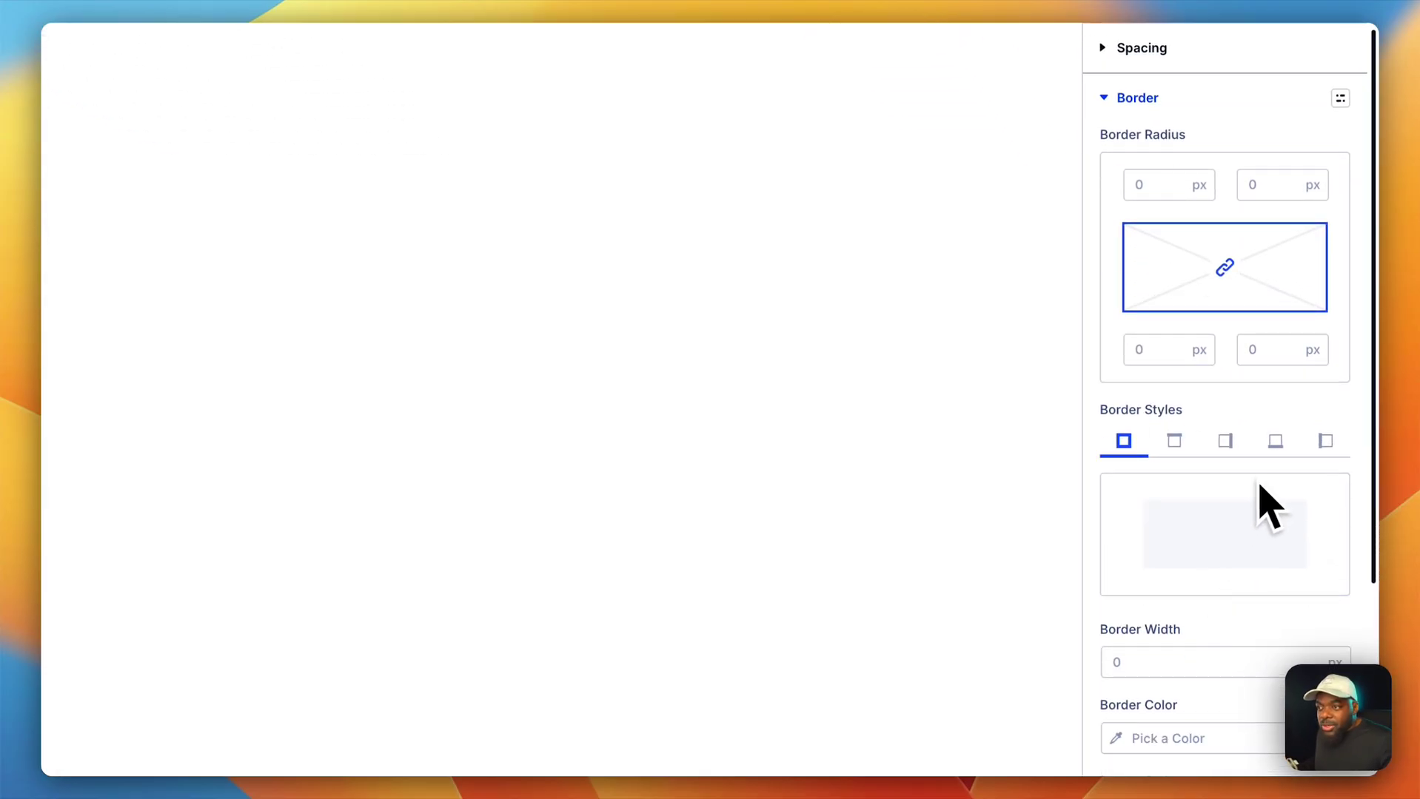
pyautogui.scroll(-2, 1268, 604)
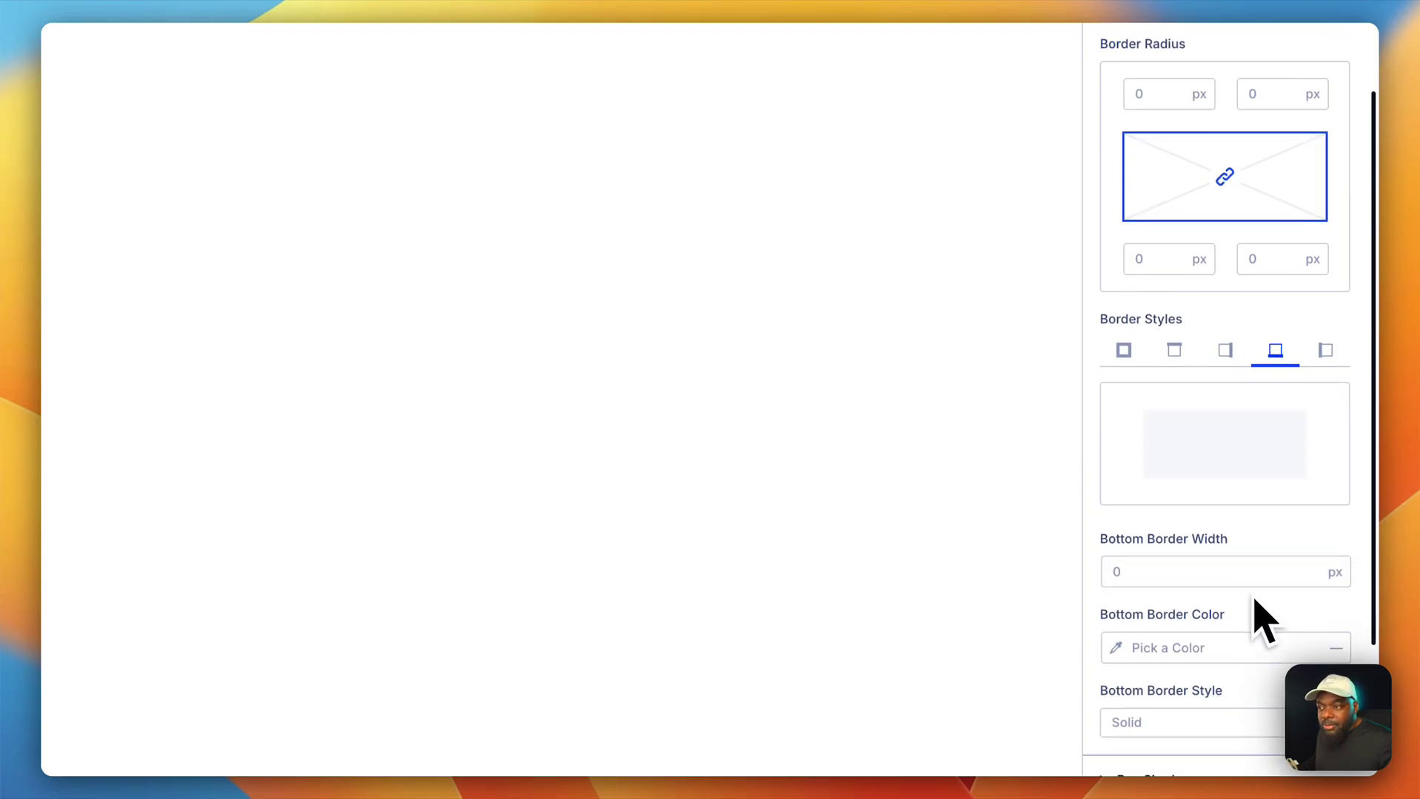
pyautogui.click(1310, 566)
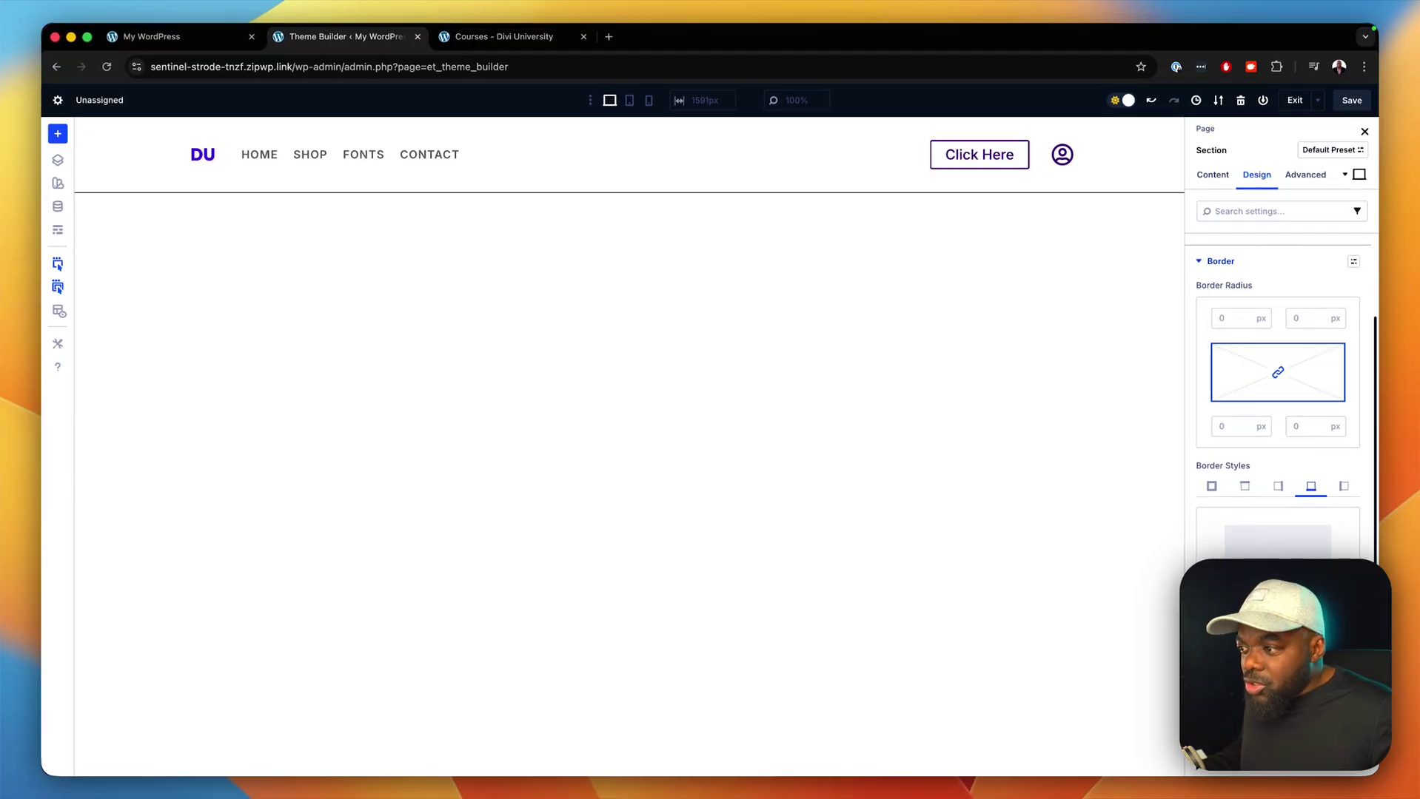
pyautogui.scroll(-2, 1278, 399)
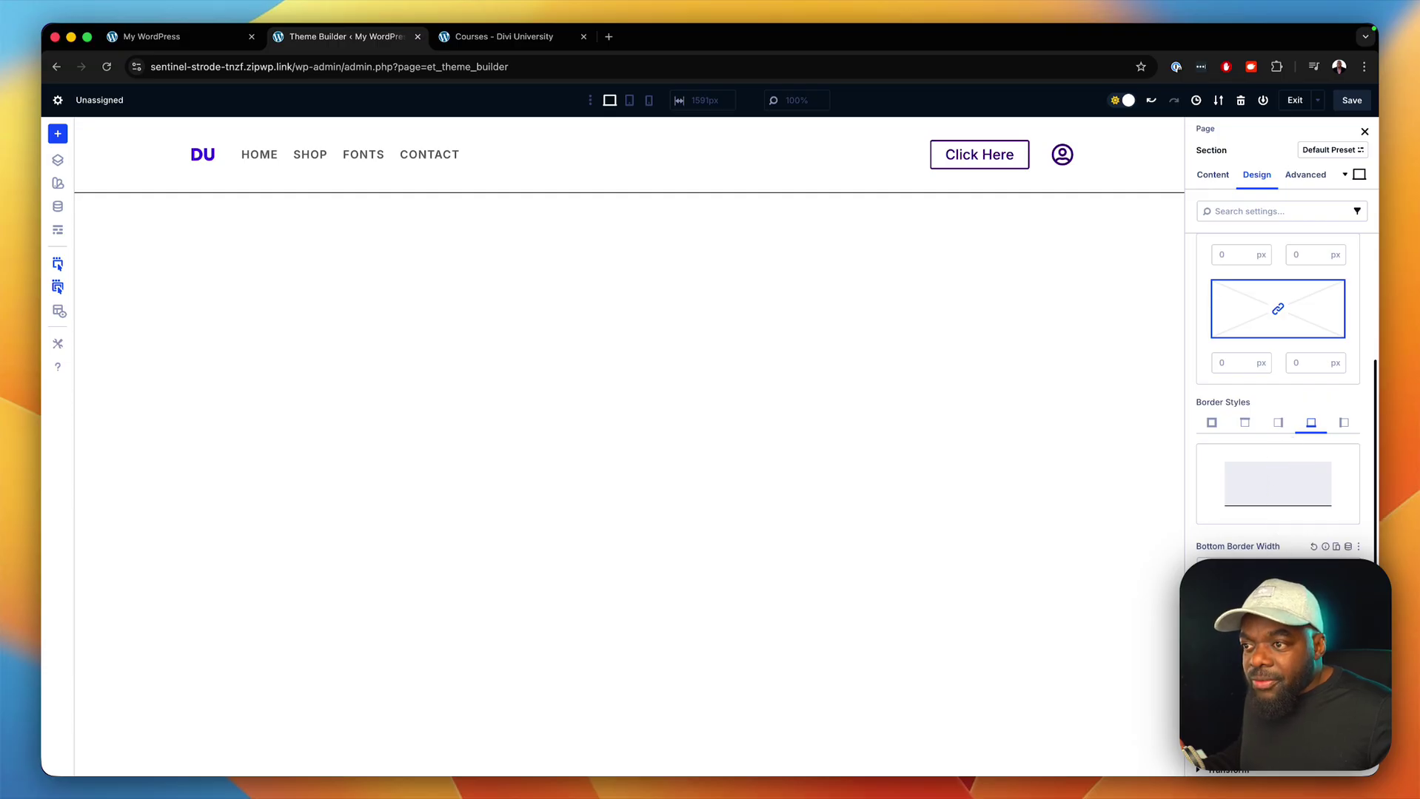
pyautogui.click(1335, 571)
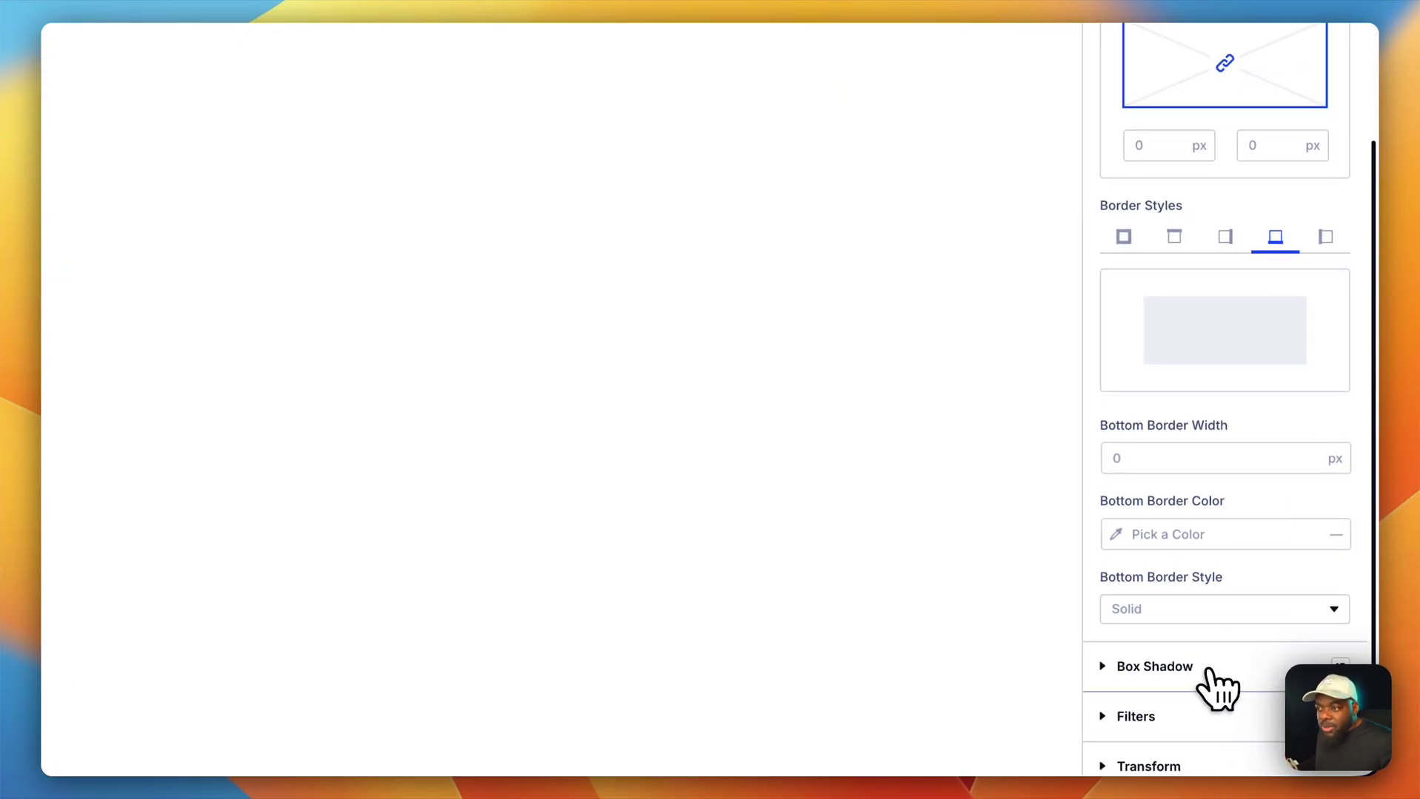
# Apply the bottom box-shadow preset with a 2 px vertical offset and save the template.
pyautogui.click(1205, 668)
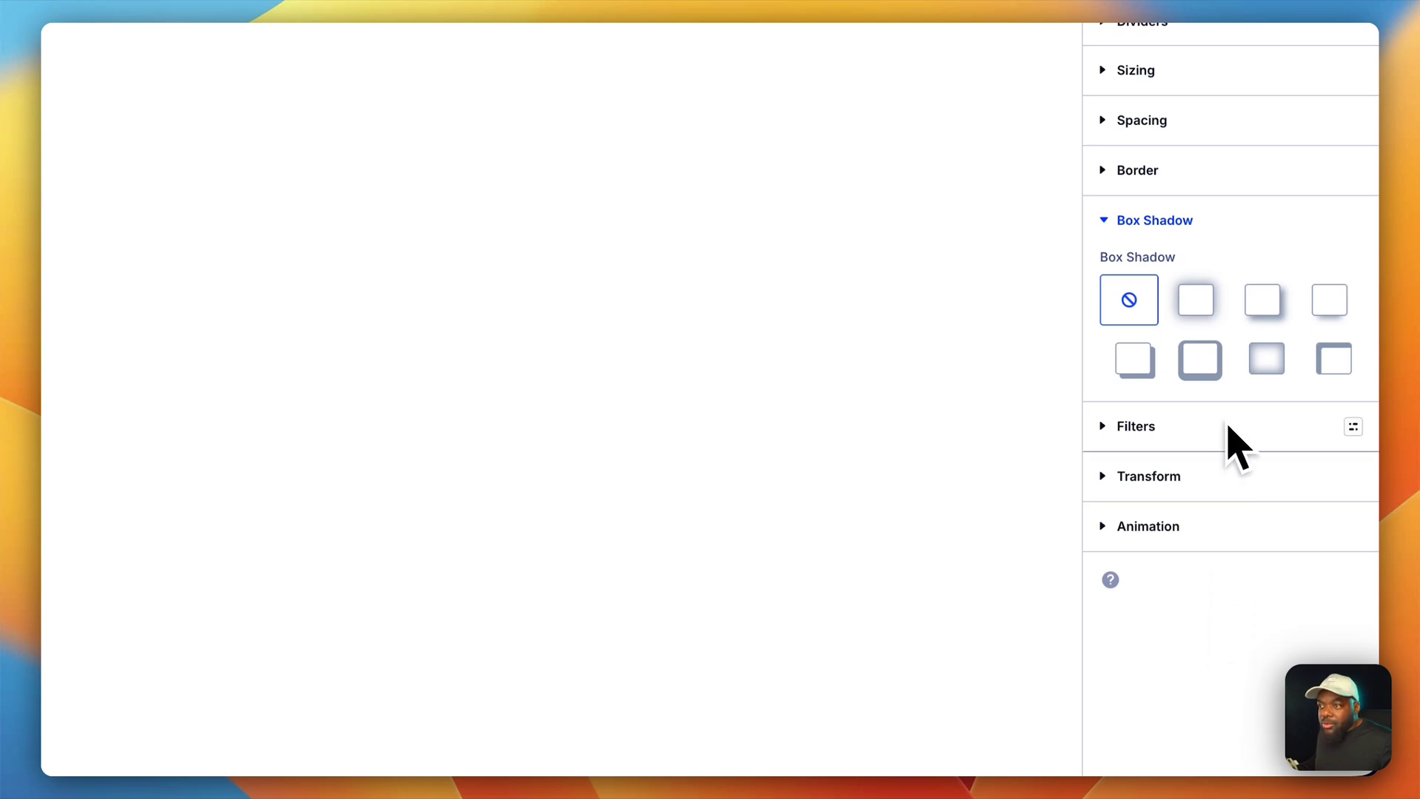
pyautogui.click(1329, 311)
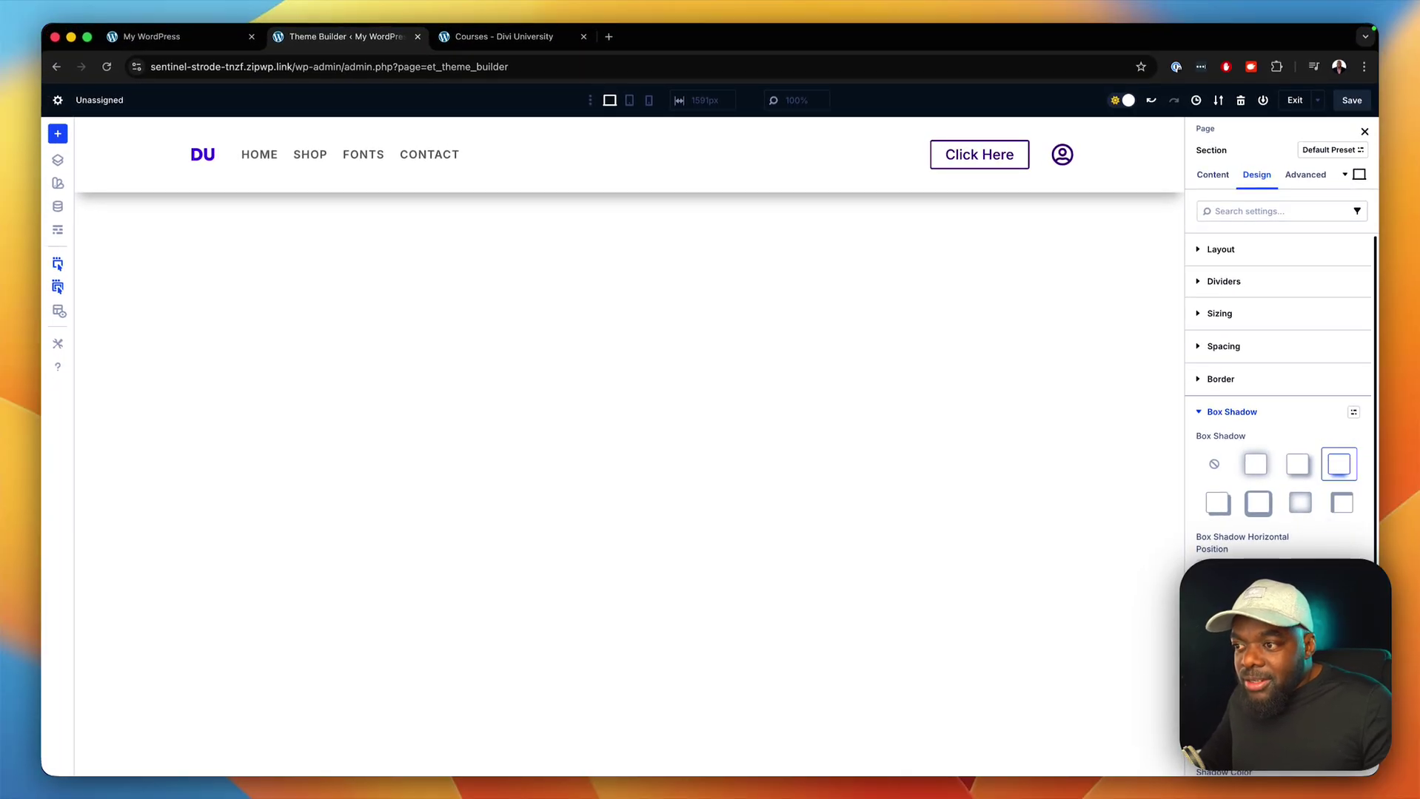
pyautogui.scroll(-2, 1278, 399)
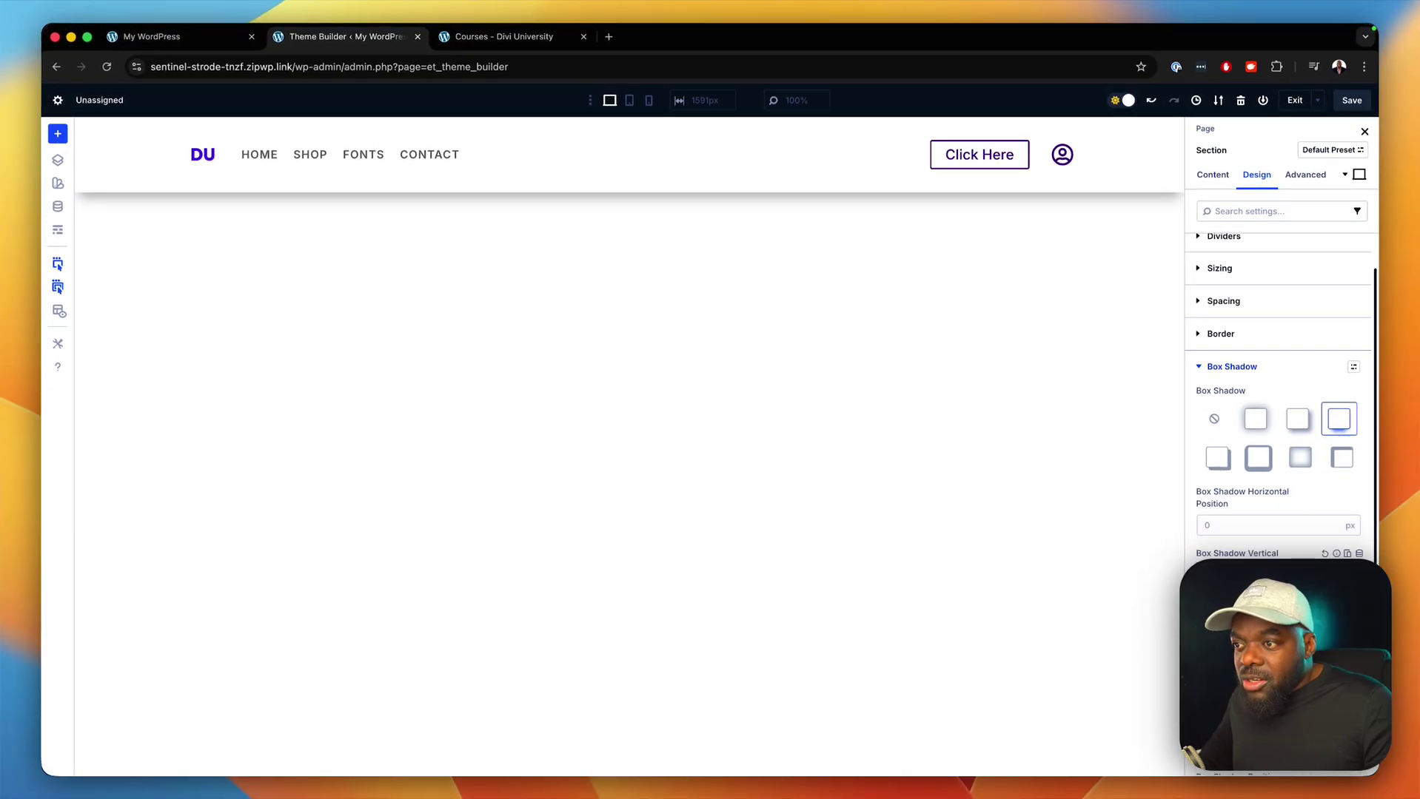
pyautogui.moveTo(1303, 608); pyautogui.dragTo(1295, 607)
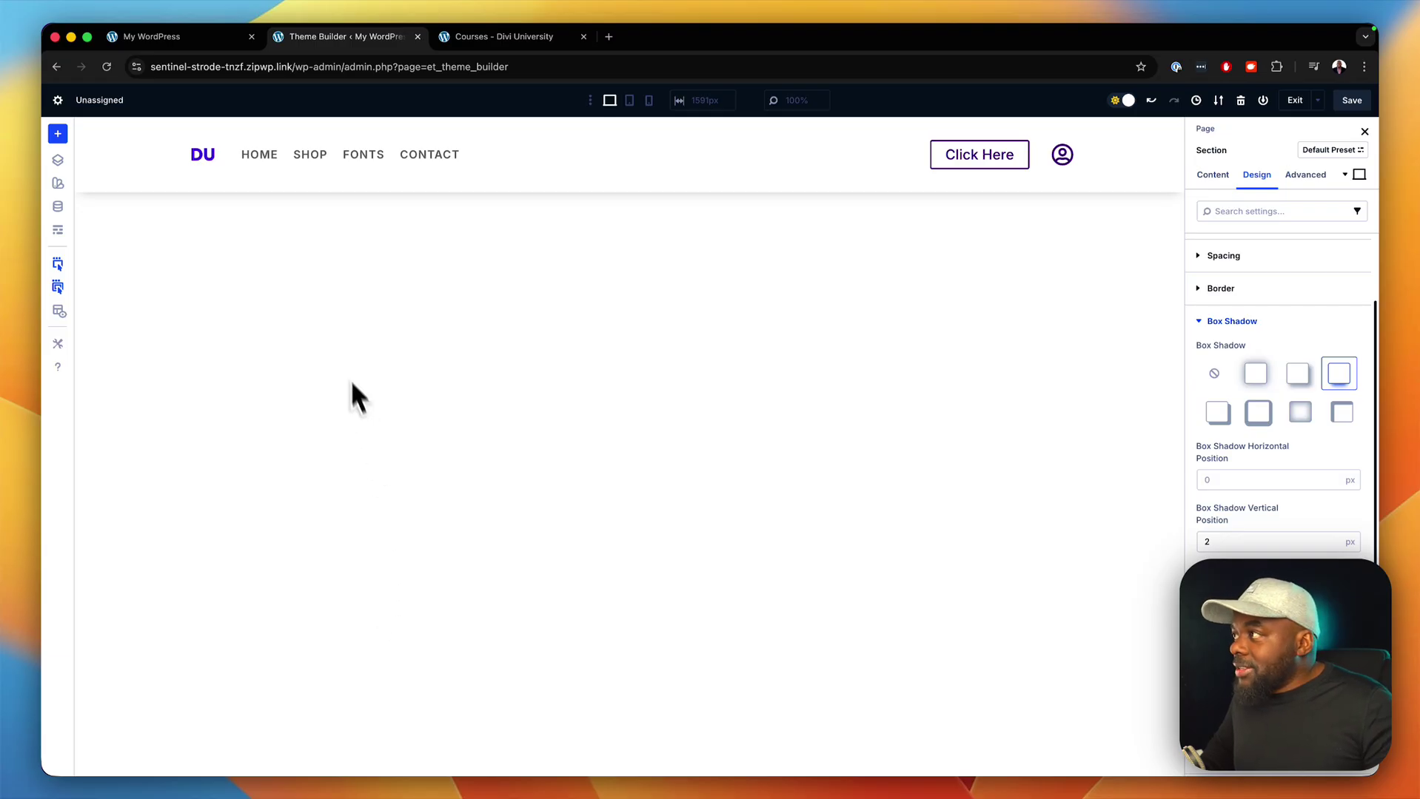
pyautogui.click(1359, 106)
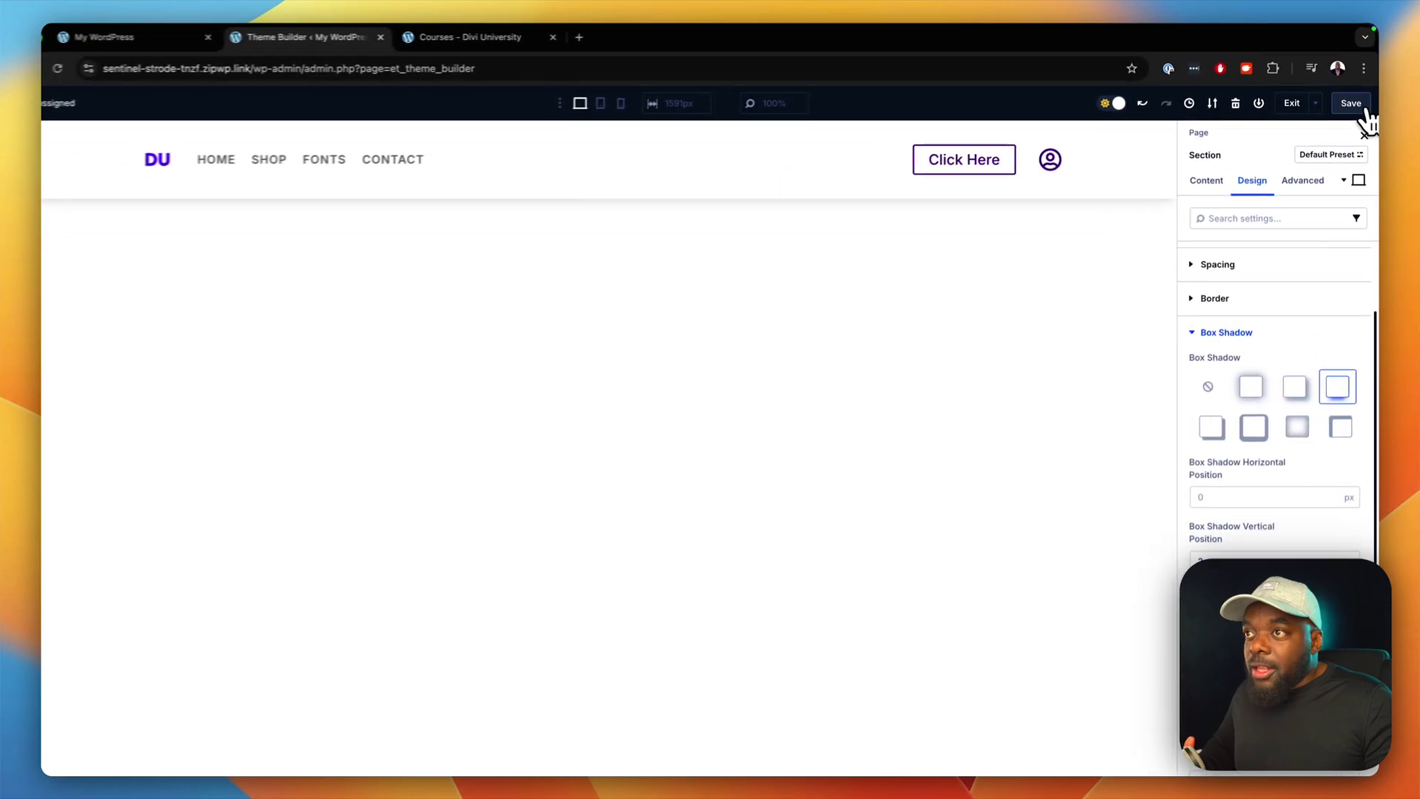
# Reload the My WordPress front-end preview and scroll to check the new header.
pyautogui.click(184, 38)
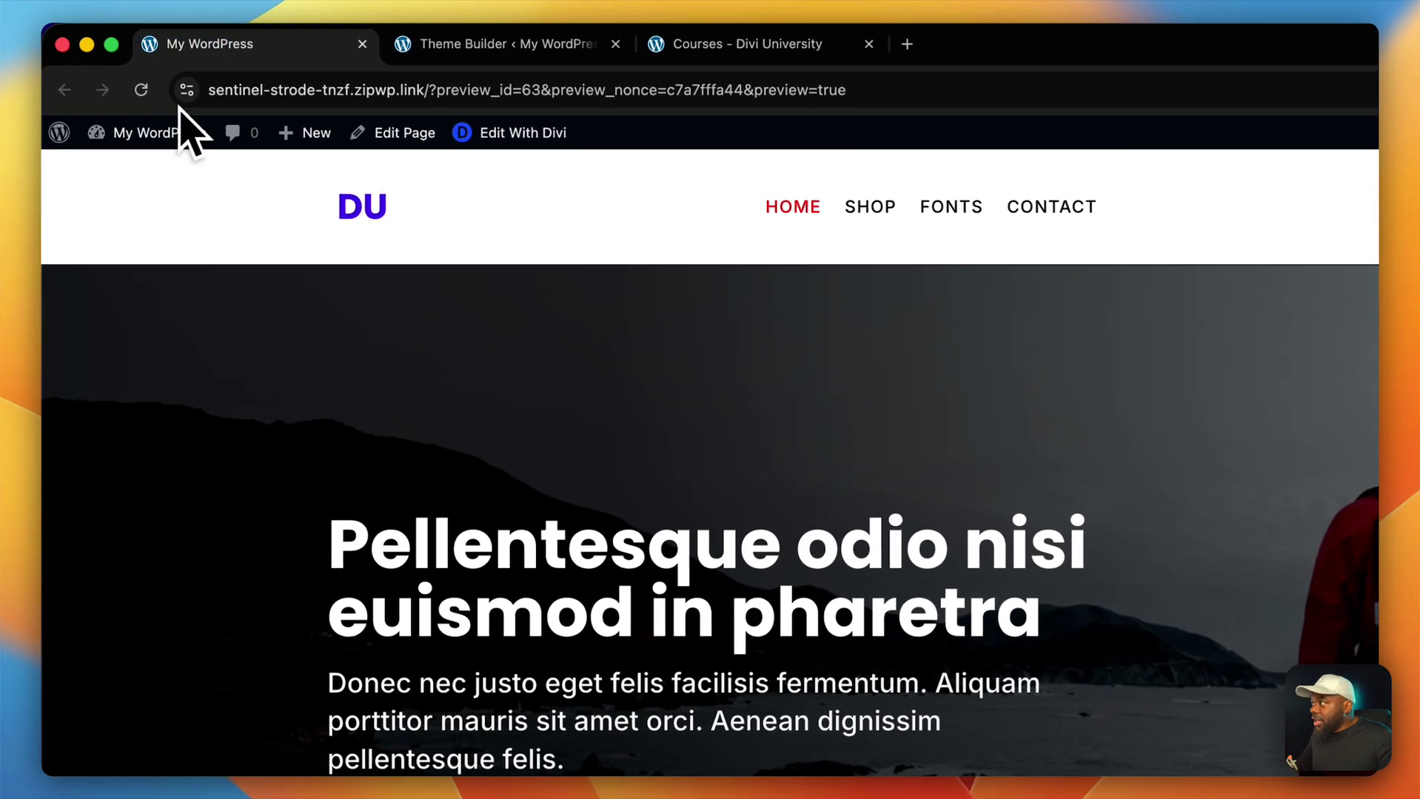
pyautogui.click(141, 90)
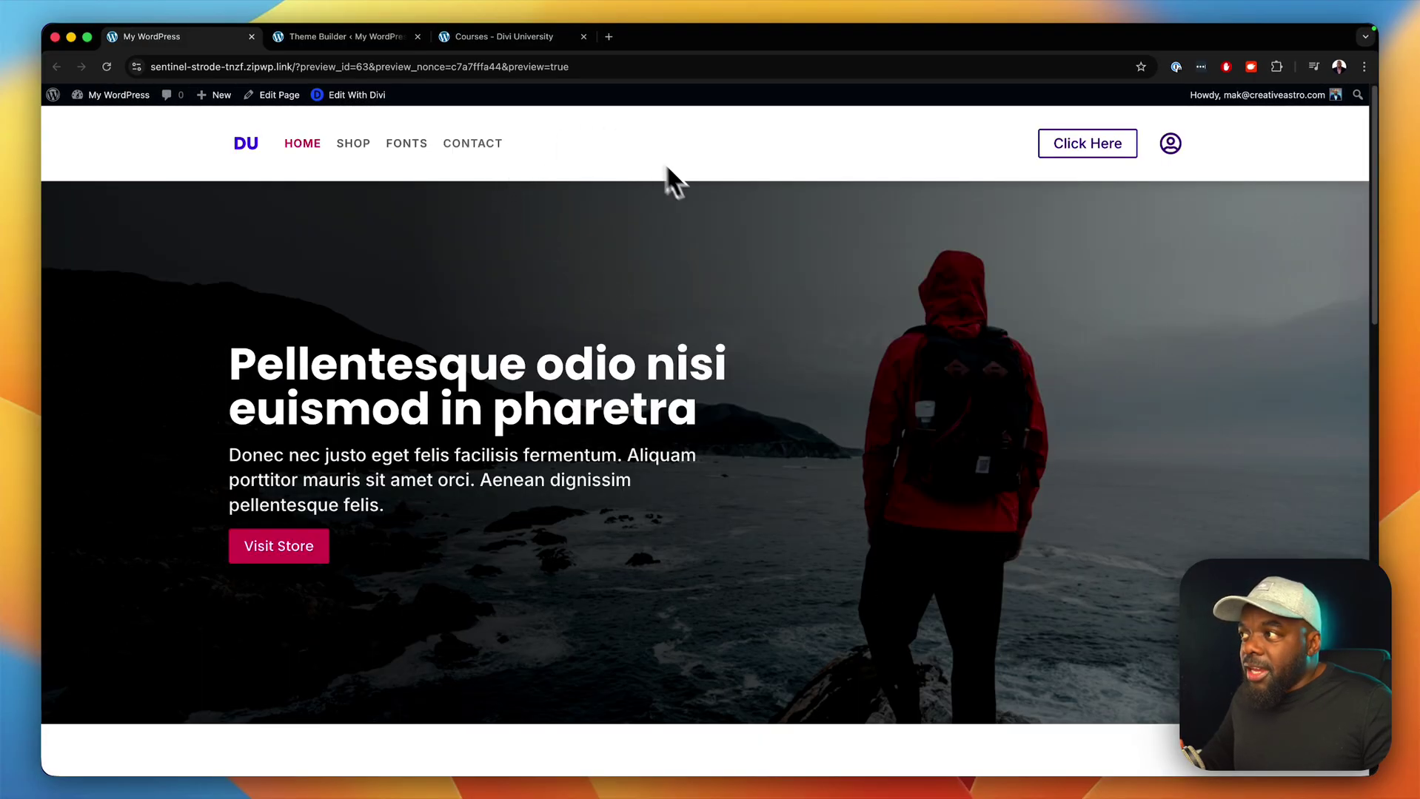
pyautogui.scroll(-2, 822, 345)
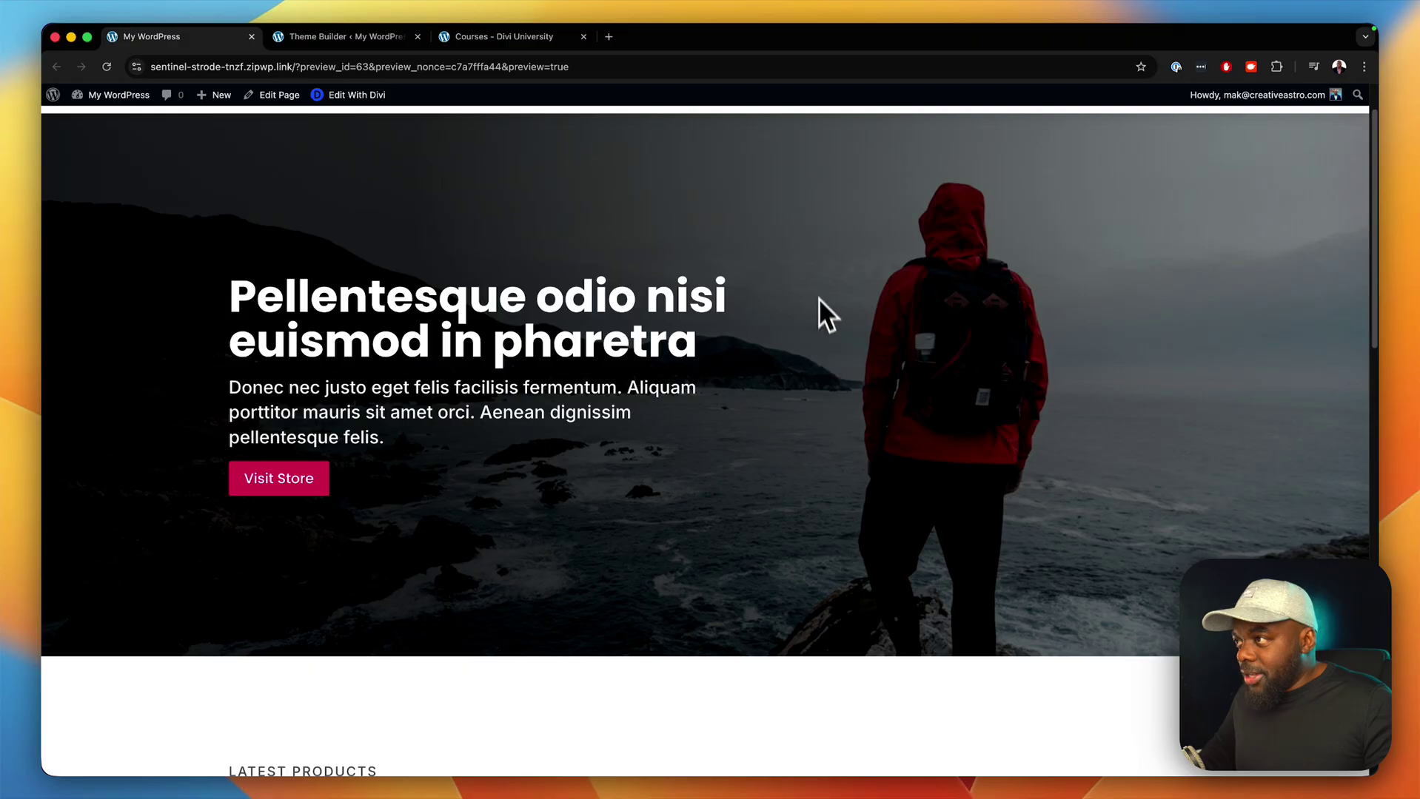
pyautogui.scroll(2, 799, 333)
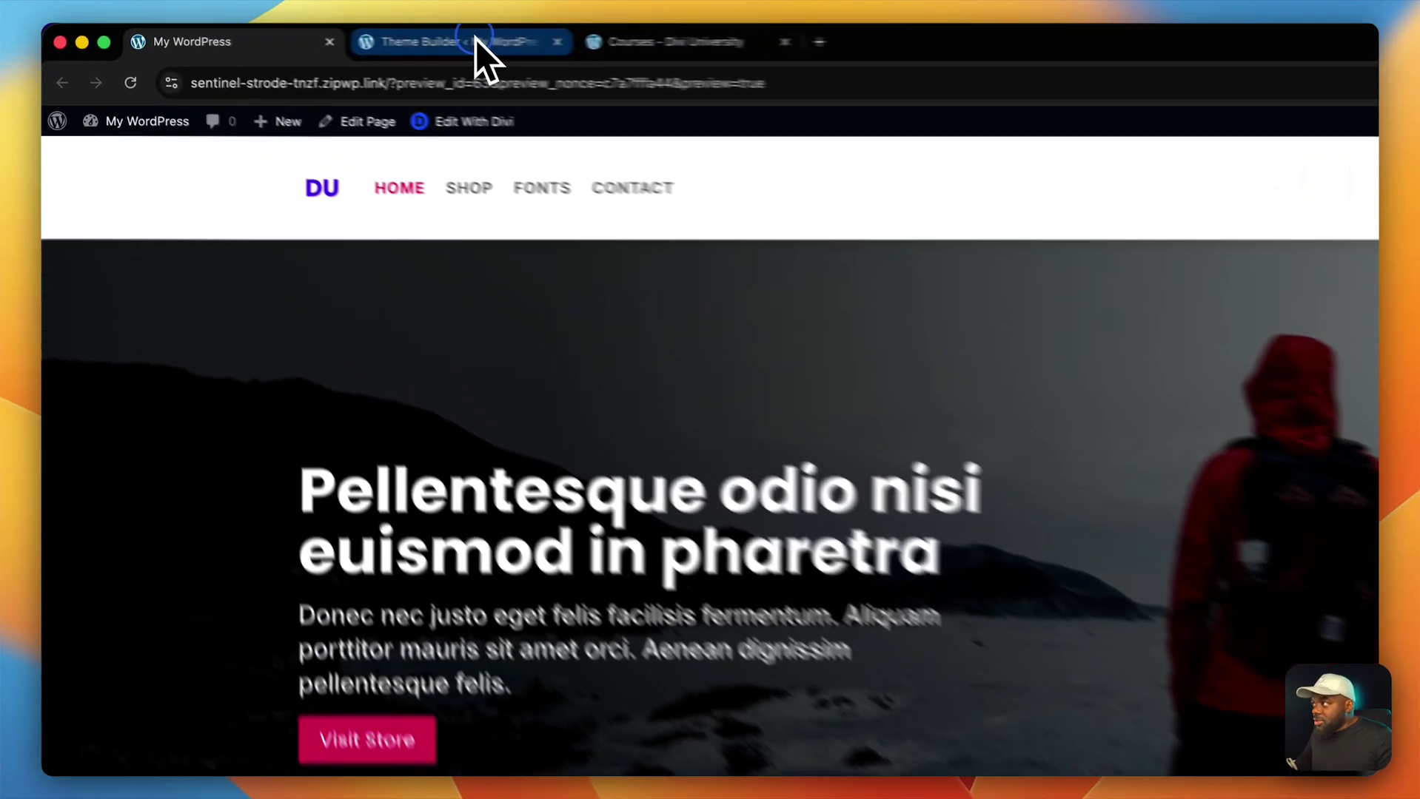
# Set the header section's Advanced > Scroll Effects Sticky Position to Stick to Top.
pyautogui.click(357, 37)
pyautogui.moveTo(174, 222)
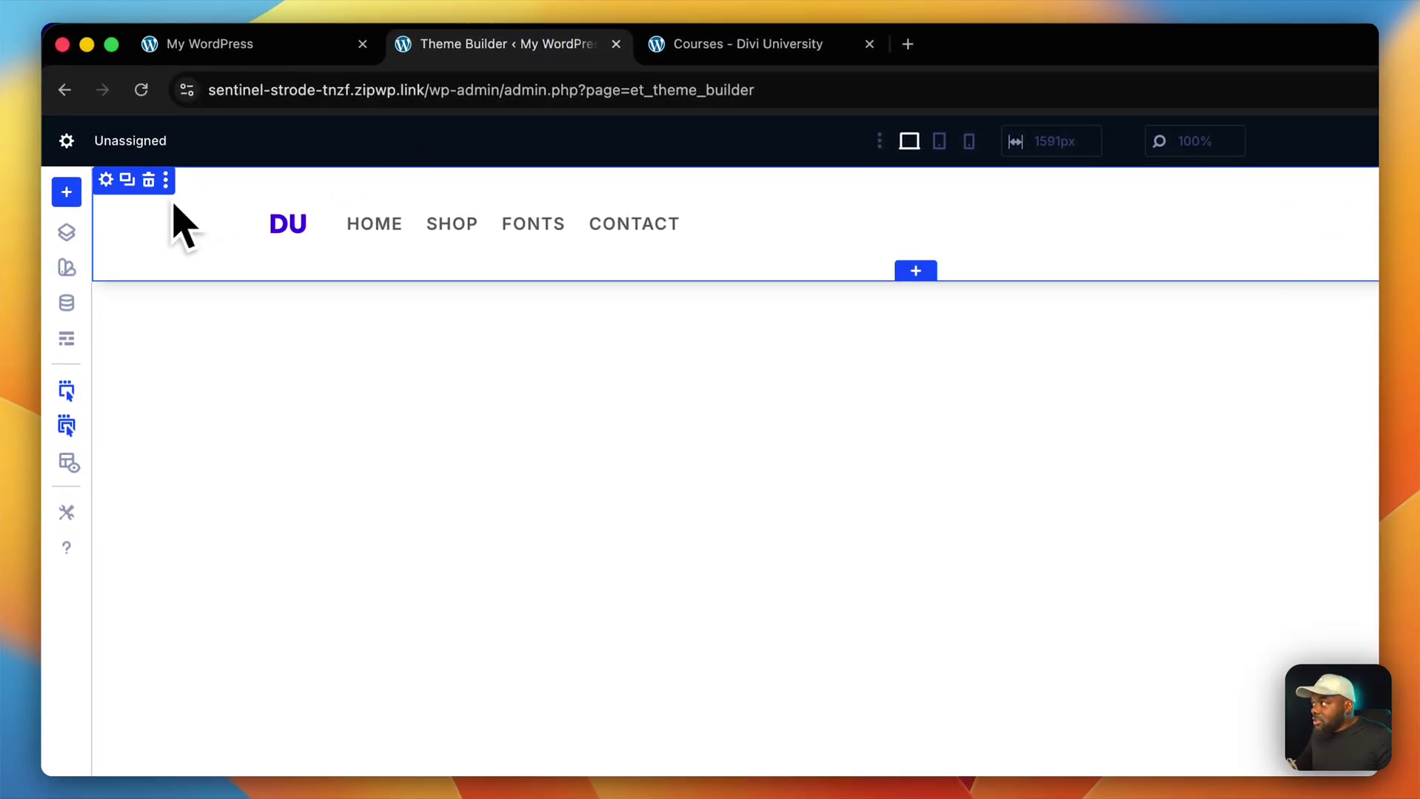
pyautogui.click(106, 180)
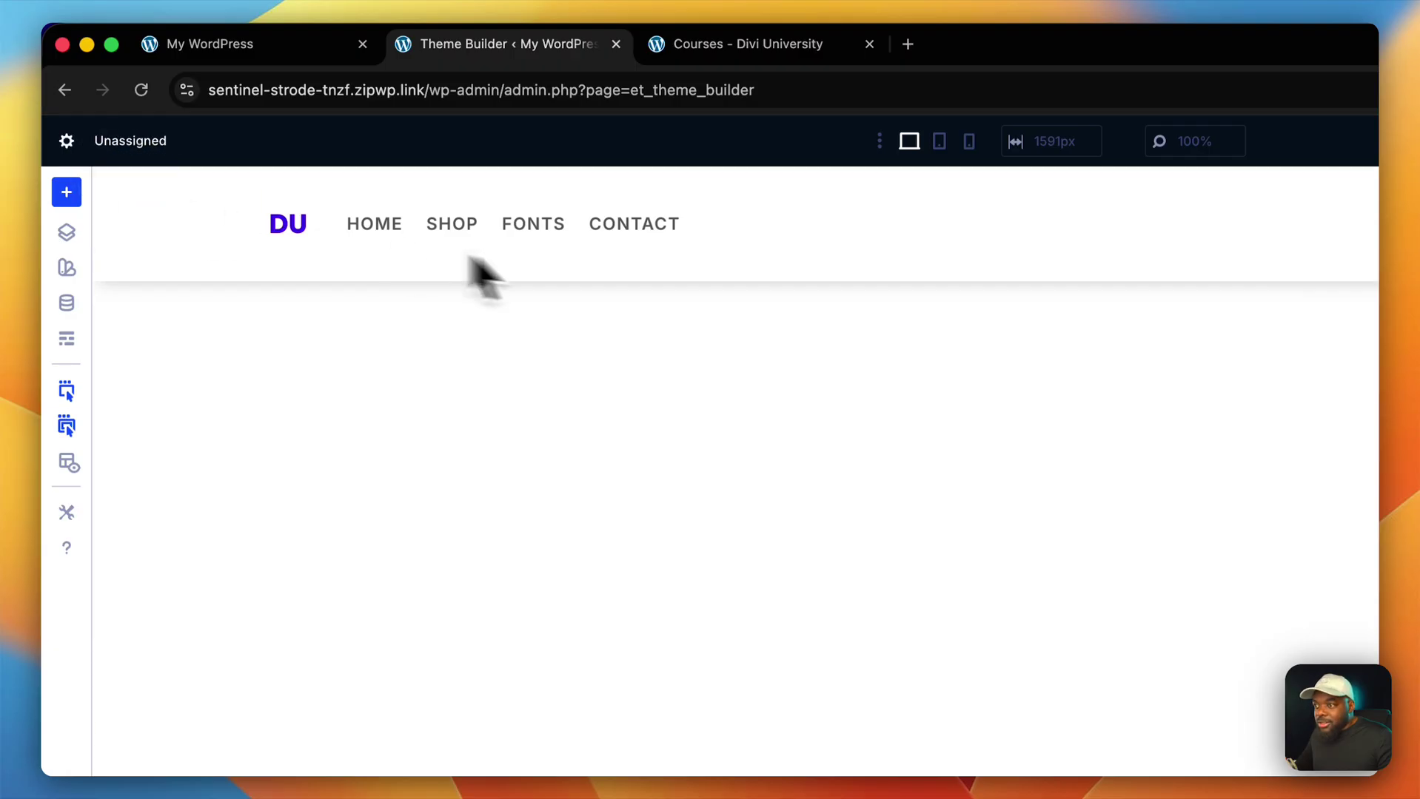
pyautogui.click(1273, 218)
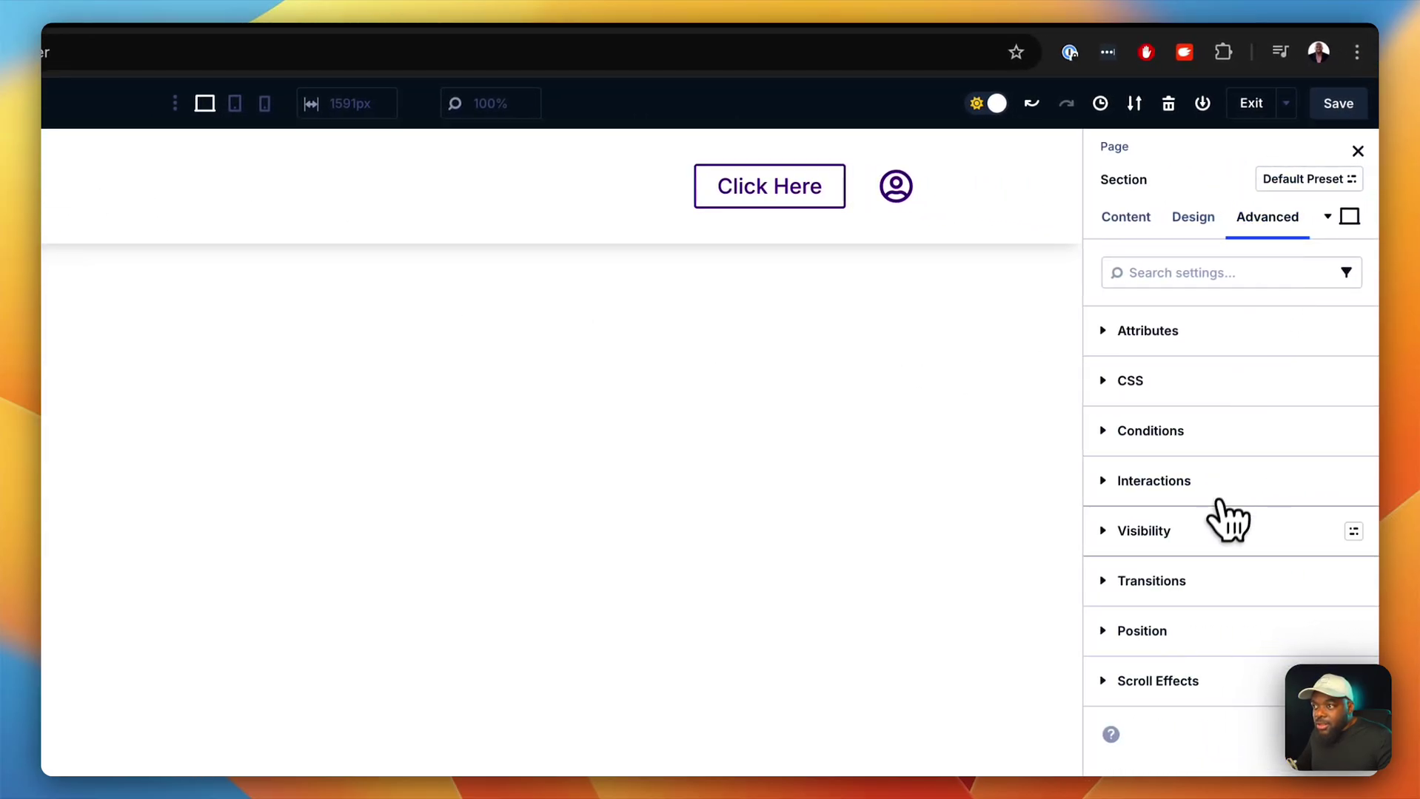
pyautogui.click(1193, 682)
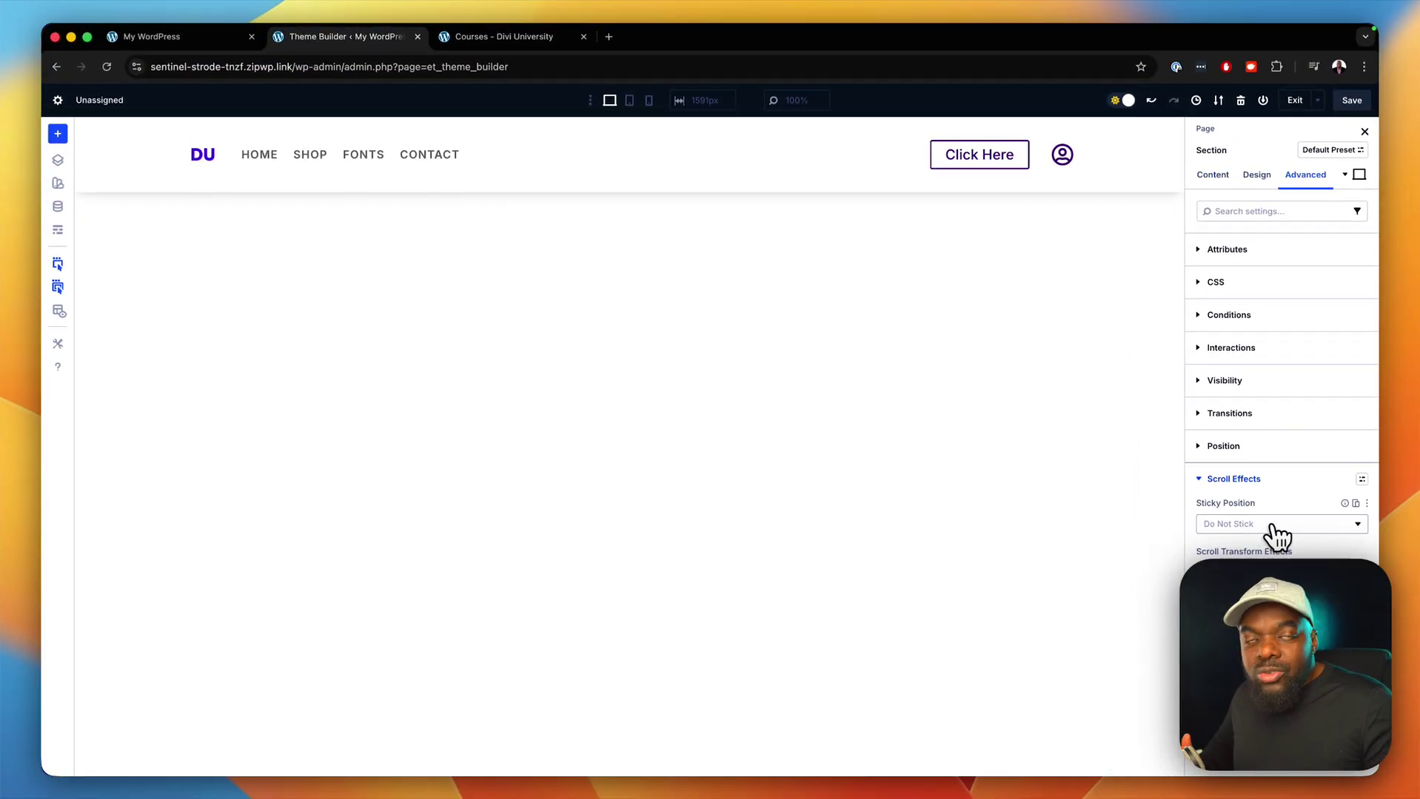
pyautogui.click(1273, 526)
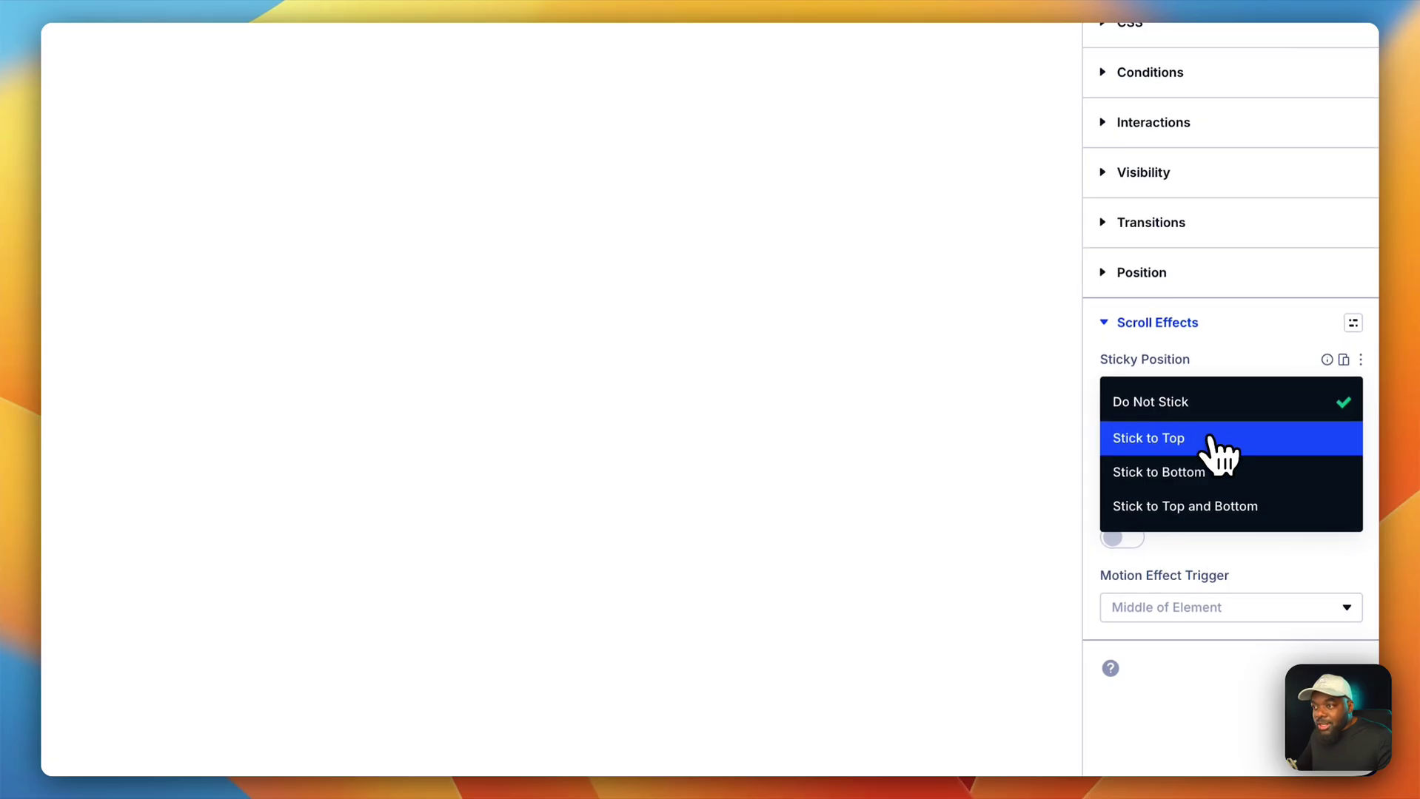
pyautogui.click(1209, 441)
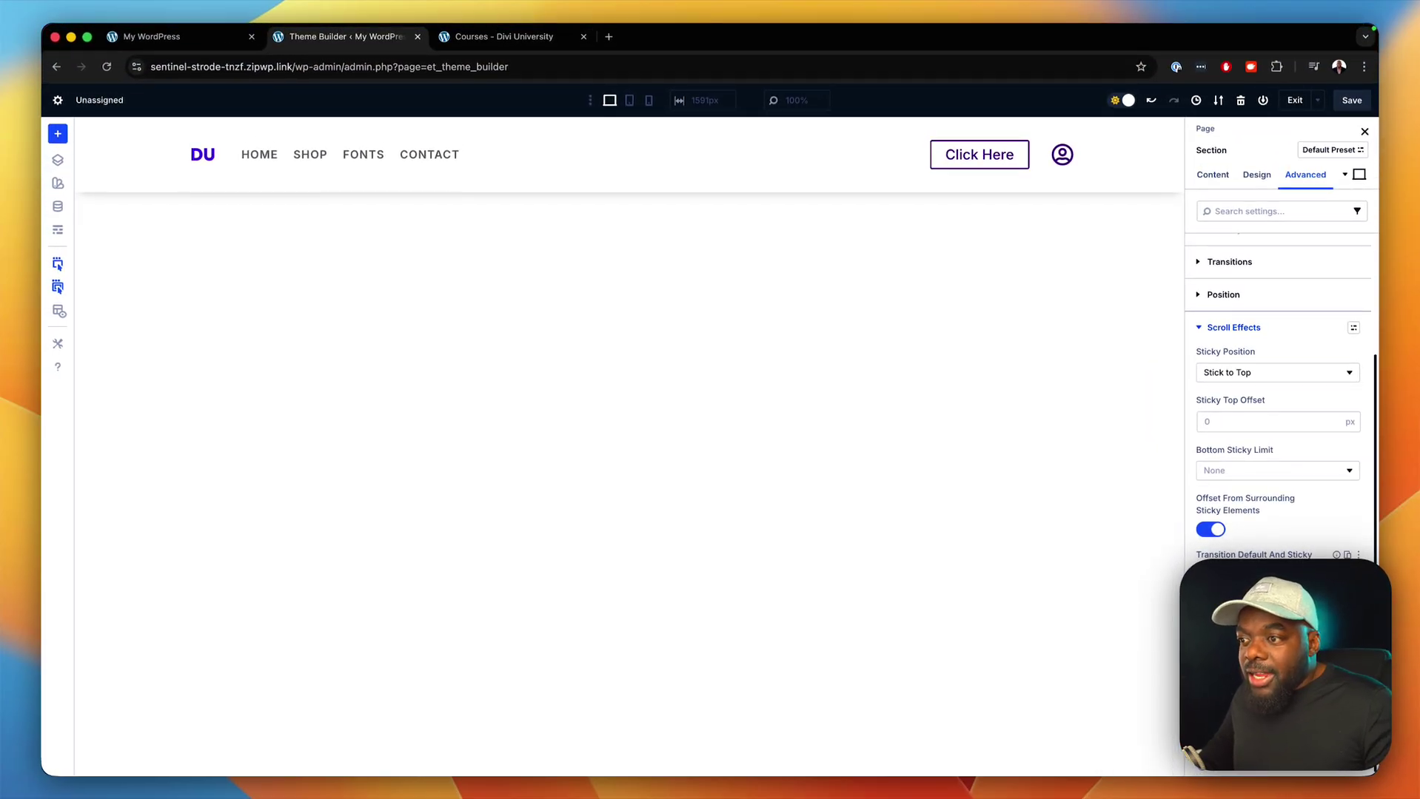
# Save the header template and the Theme Builder changes, then reload the site preview.
pyautogui.click(1352, 100)
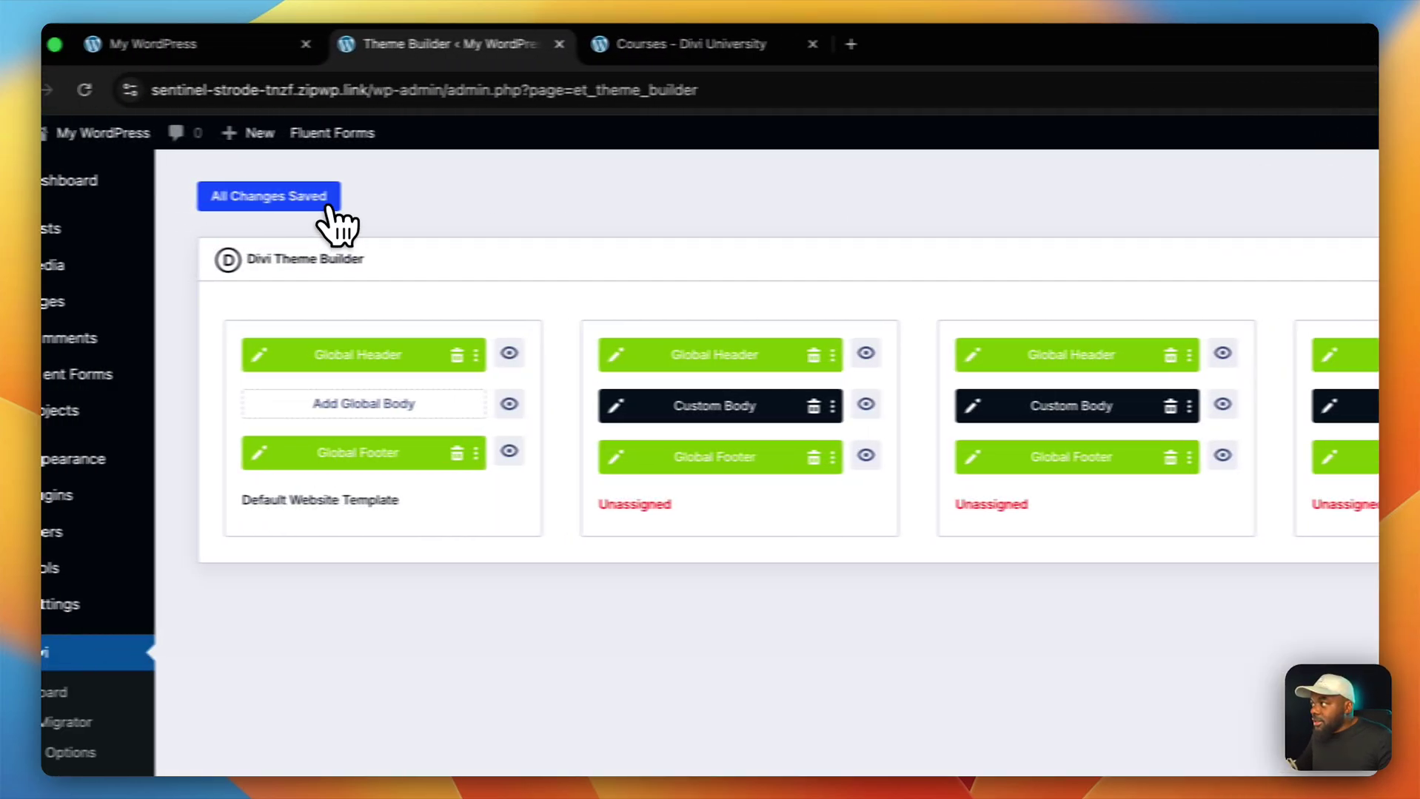
pyautogui.click(330, 207)
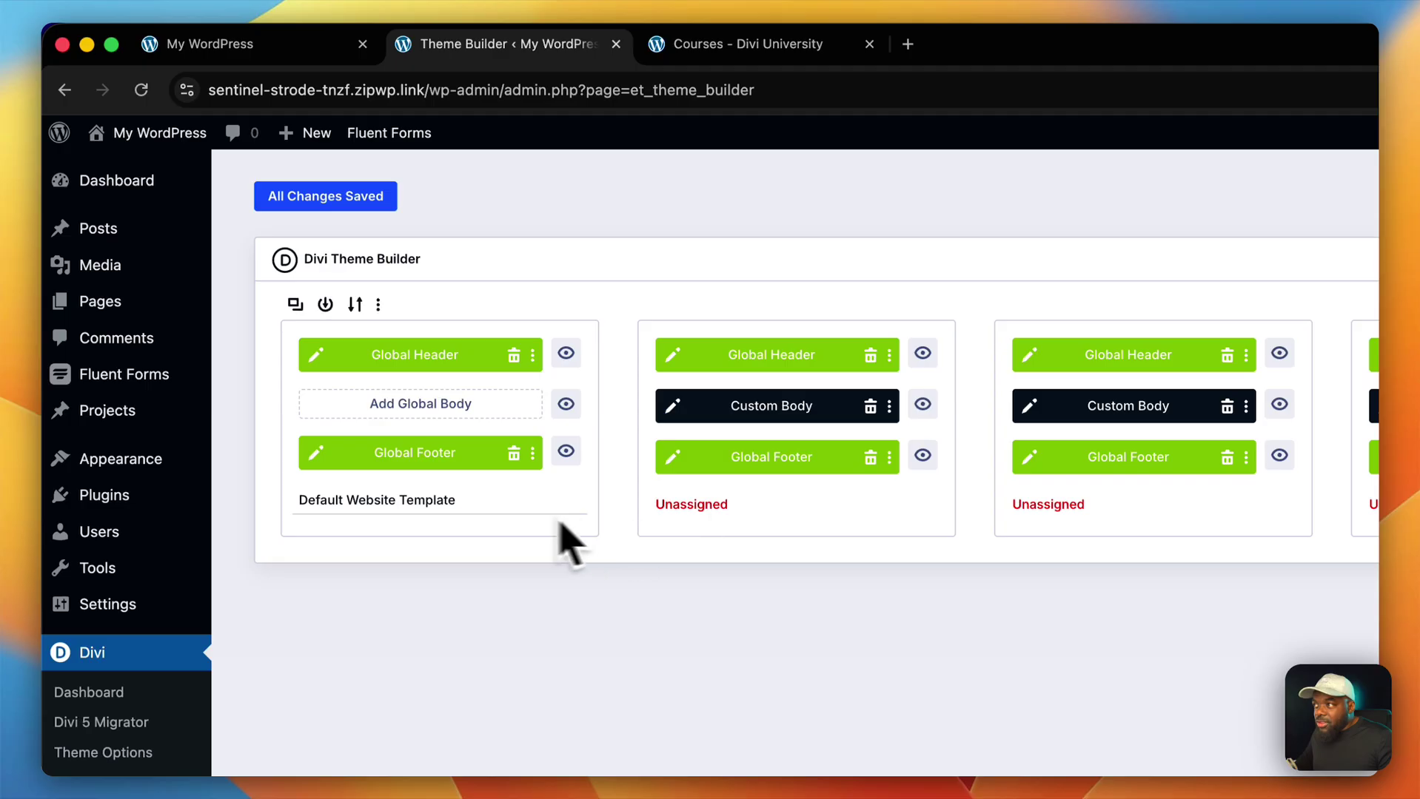
pyautogui.click(294, 42)
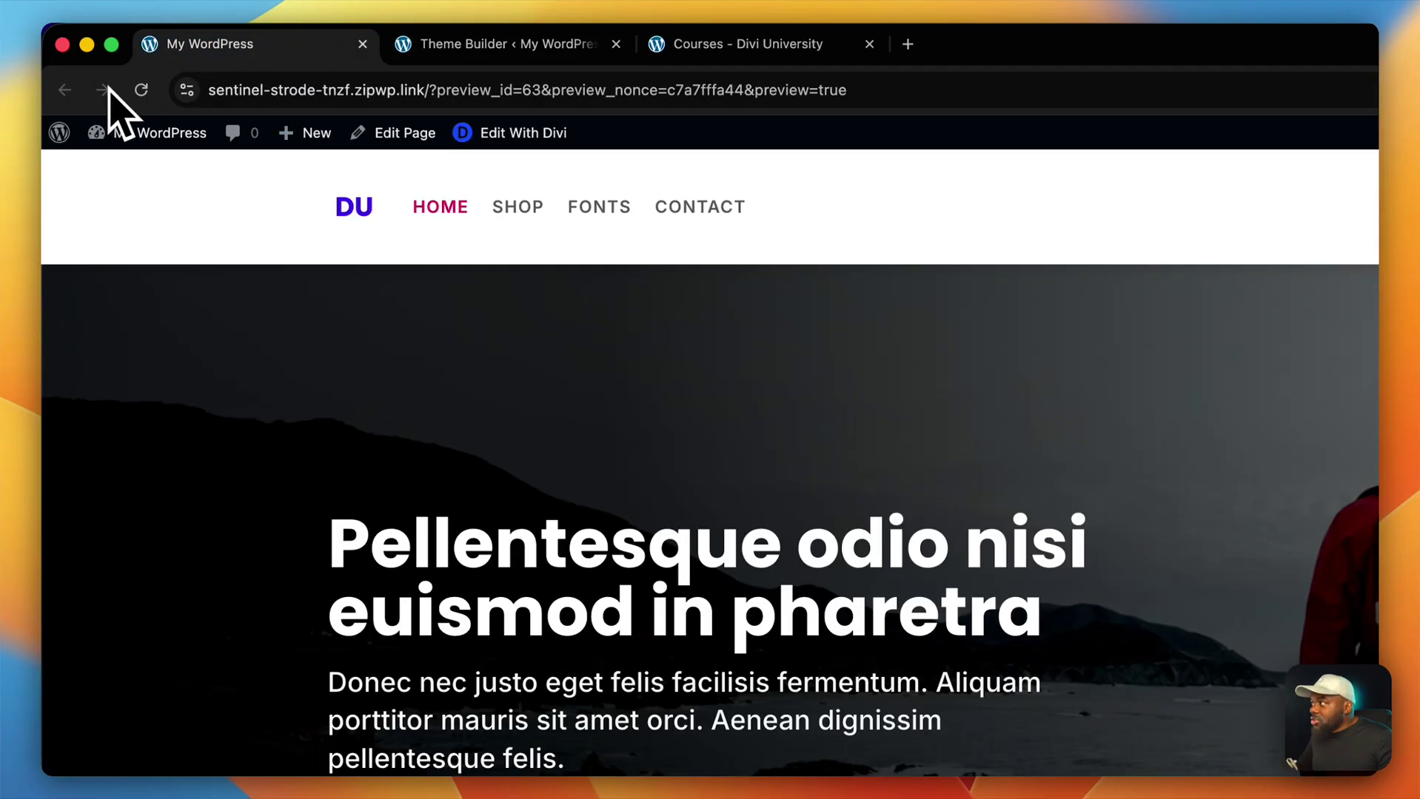
pyautogui.click(142, 90)
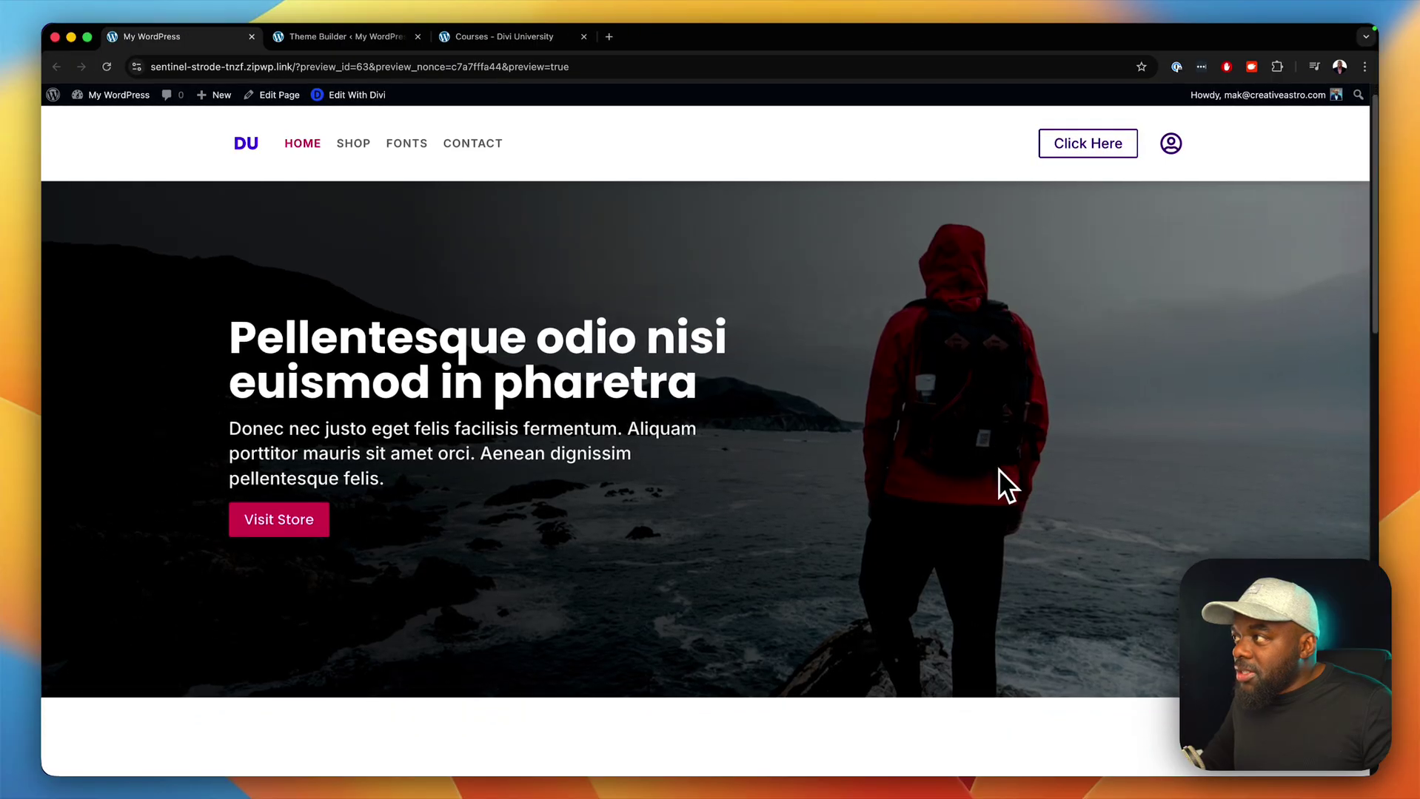
# Scroll the preview down and up to confirm the DU header stays pinned at the top.
pyautogui.scroll(-5, 999, 471)
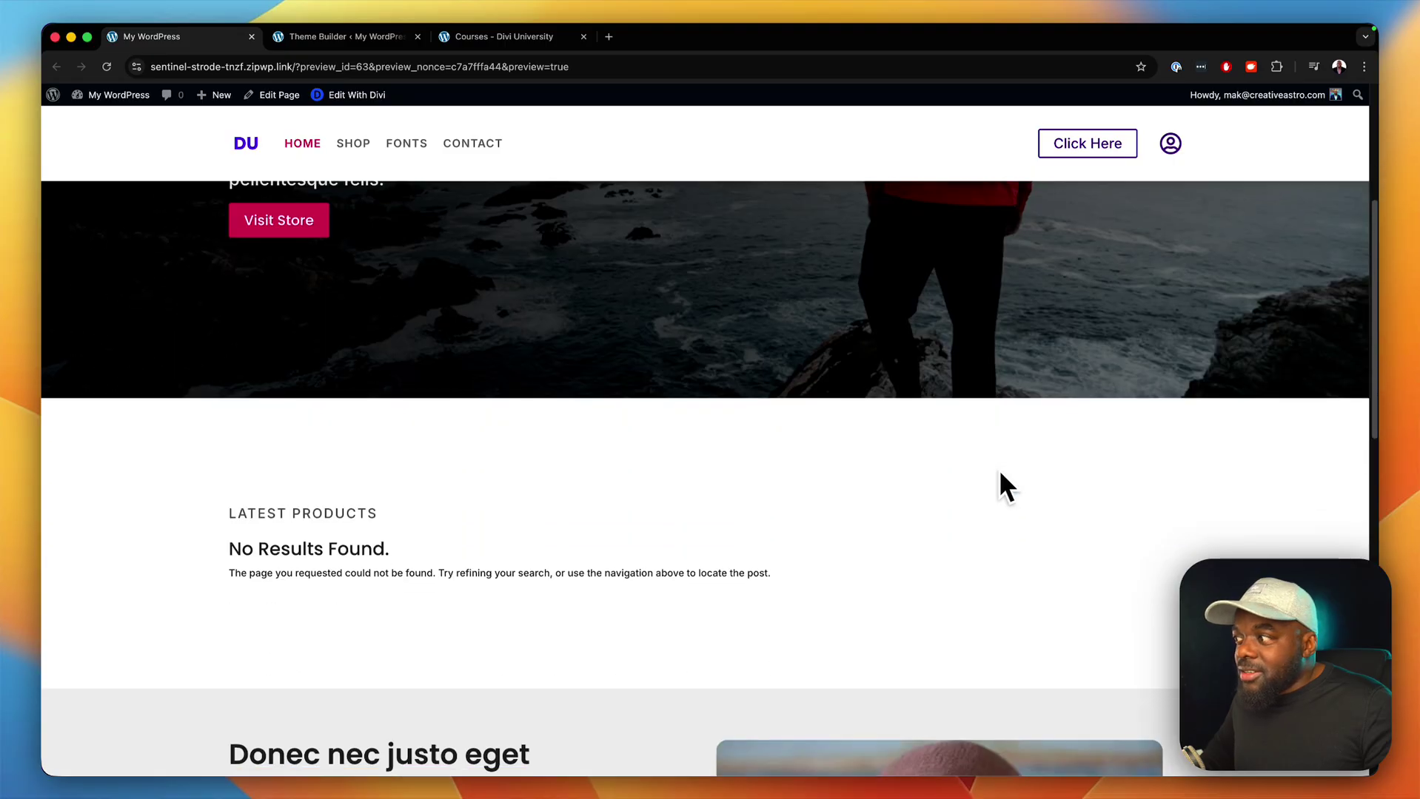
pyautogui.scroll(-8, 1000, 473)
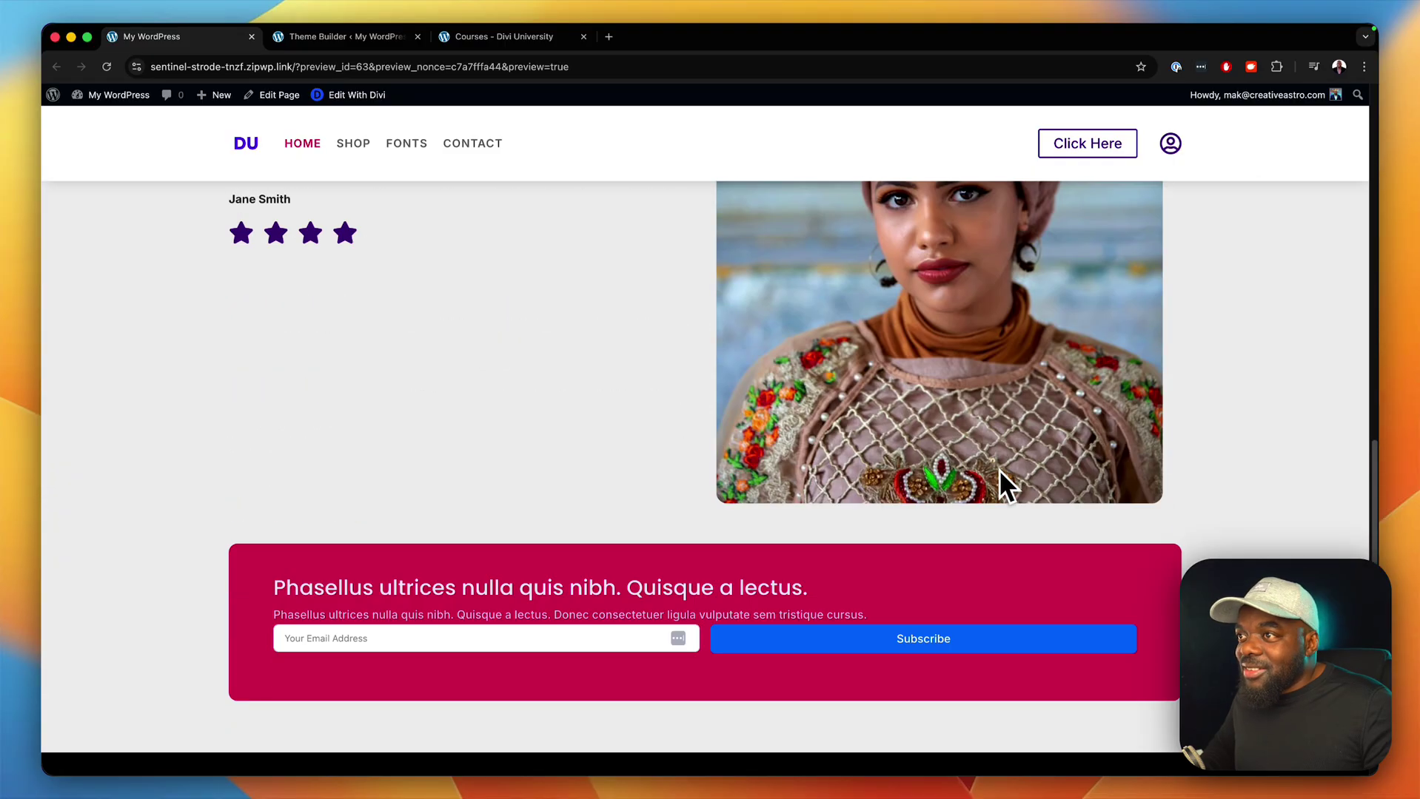
pyautogui.scroll(3, 1000, 474)
pyautogui.scroll(2, 999, 469)
pyautogui.scroll(-1, 999, 470)
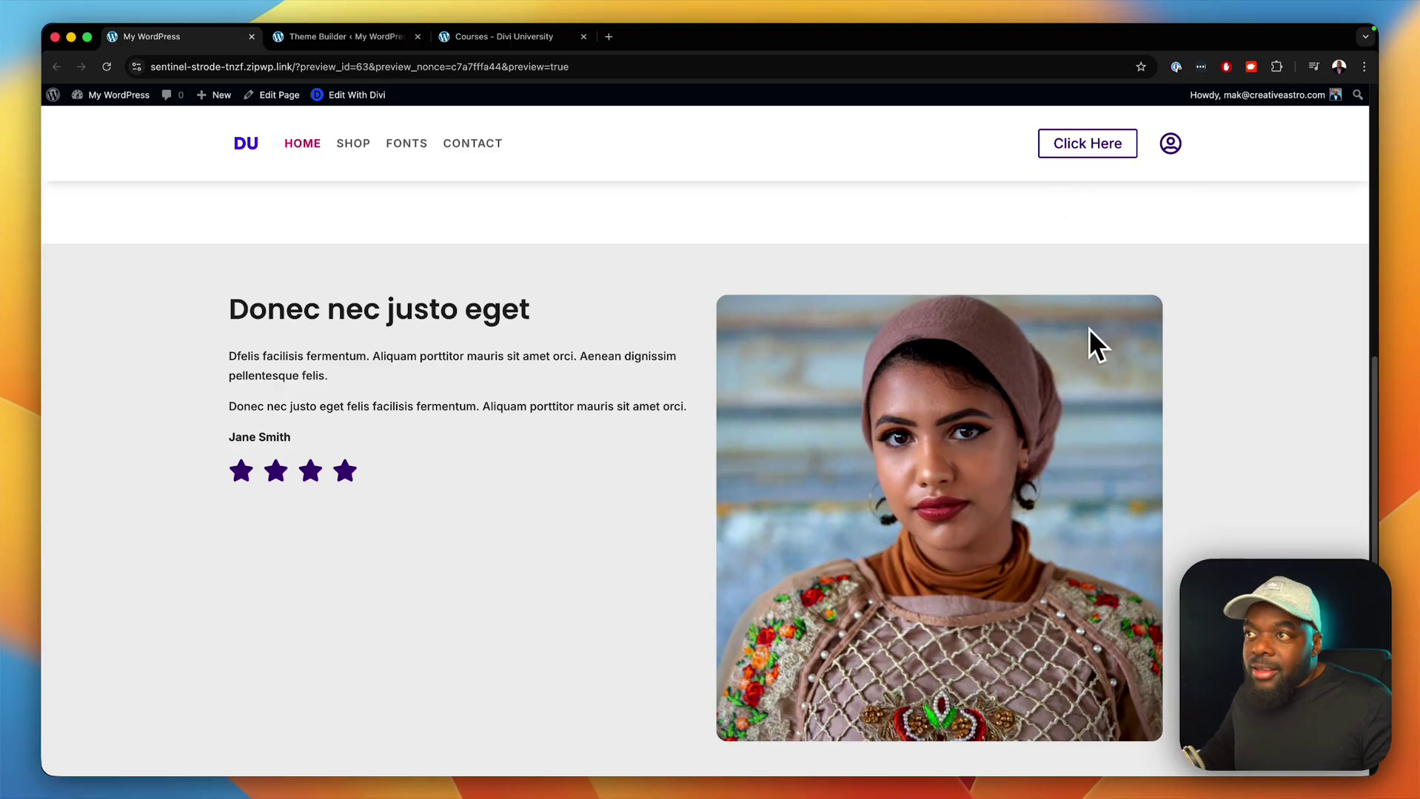
pyautogui.scroll(-3, 1088, 354)
pyautogui.scroll(20, 1088, 354)
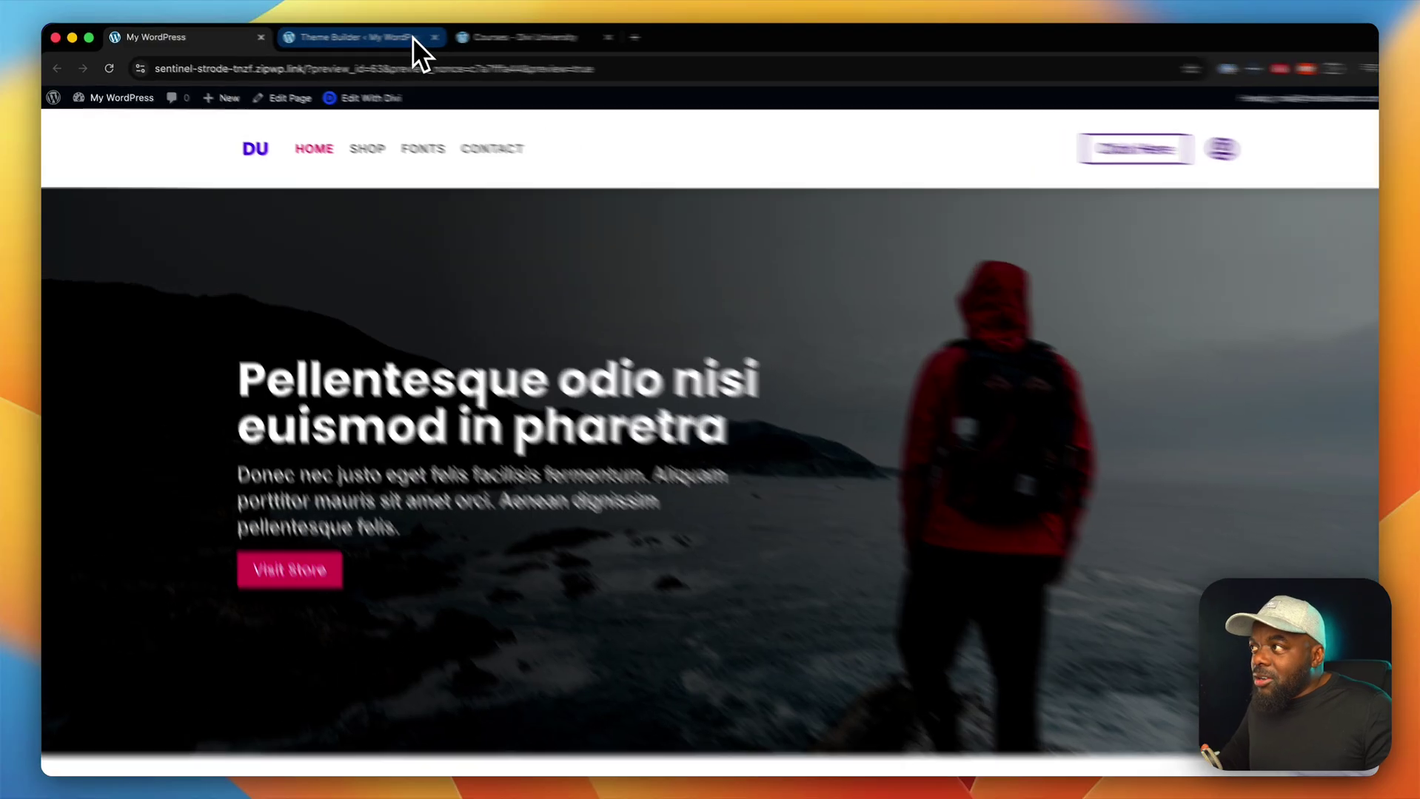
# Reopen the Global Header template and bring up its section's Design settings.
pyautogui.click(403, 36)
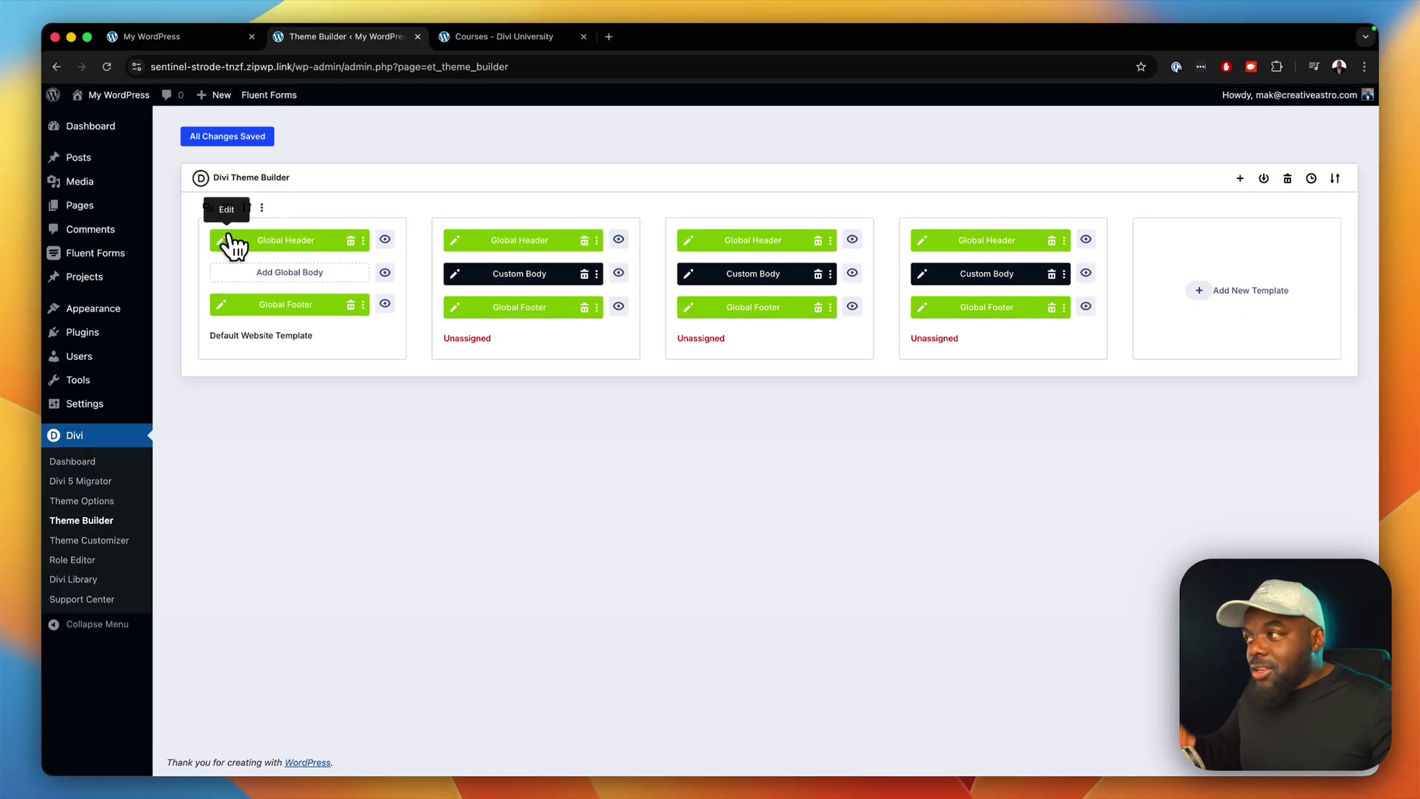
pyautogui.click(231, 245)
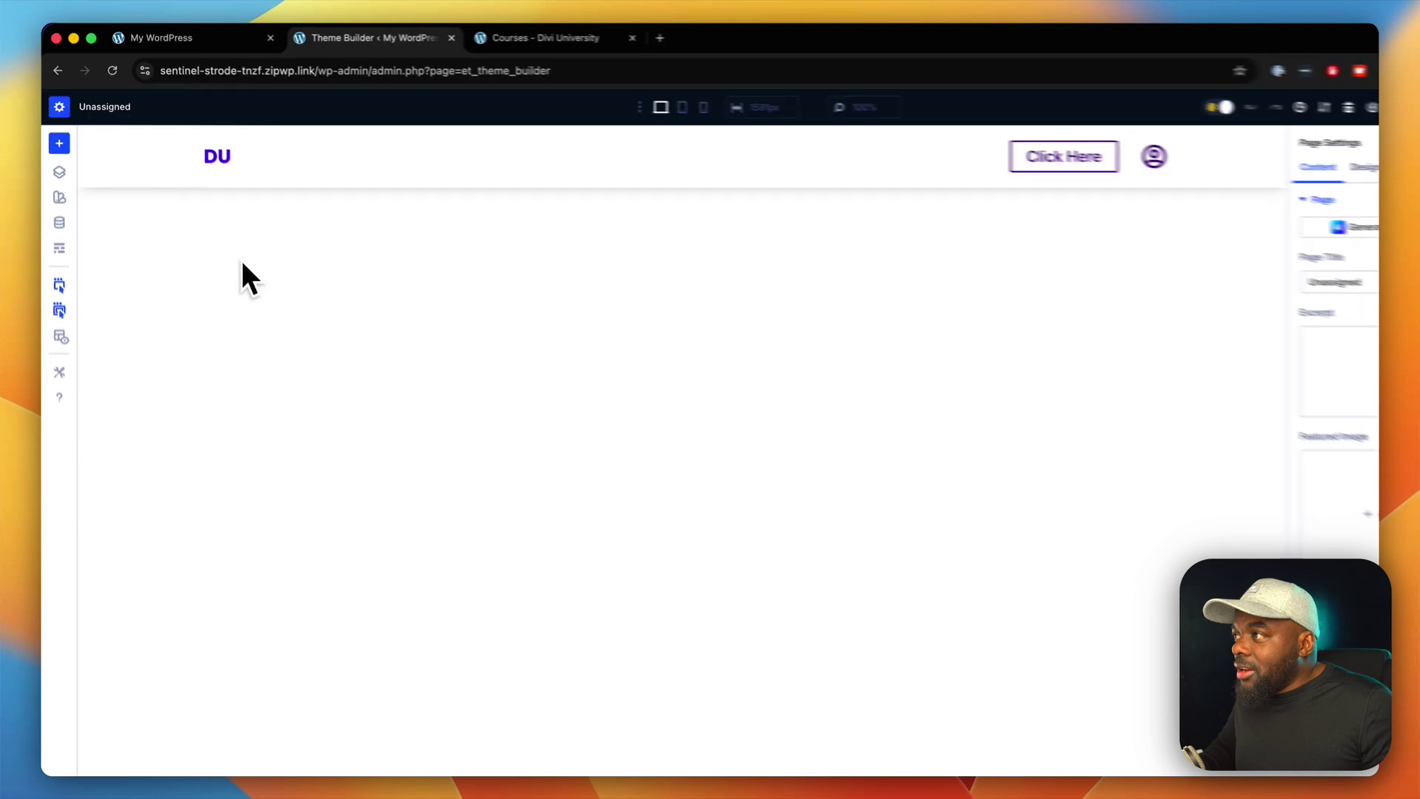
pyautogui.moveTo(122, 133)
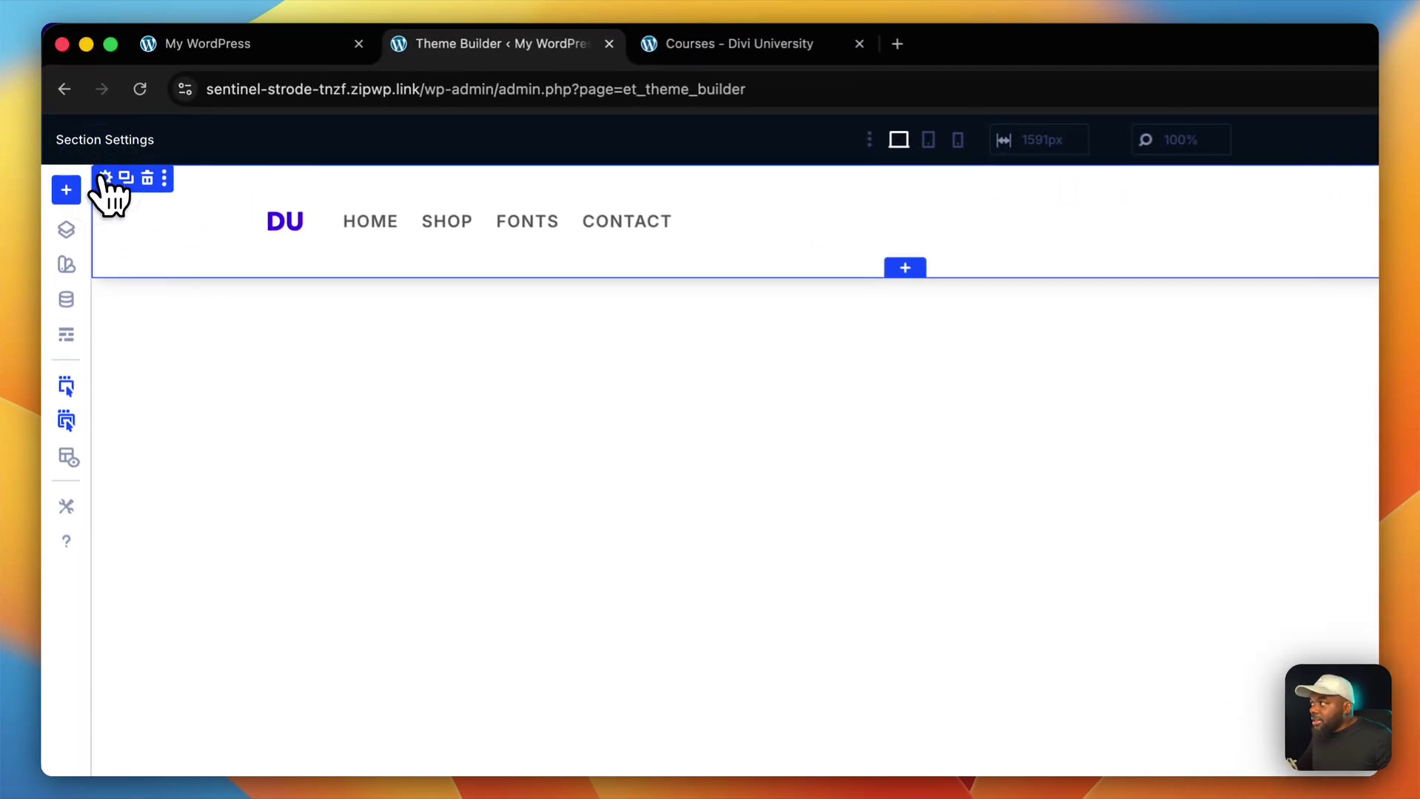
pyautogui.click(104, 179)
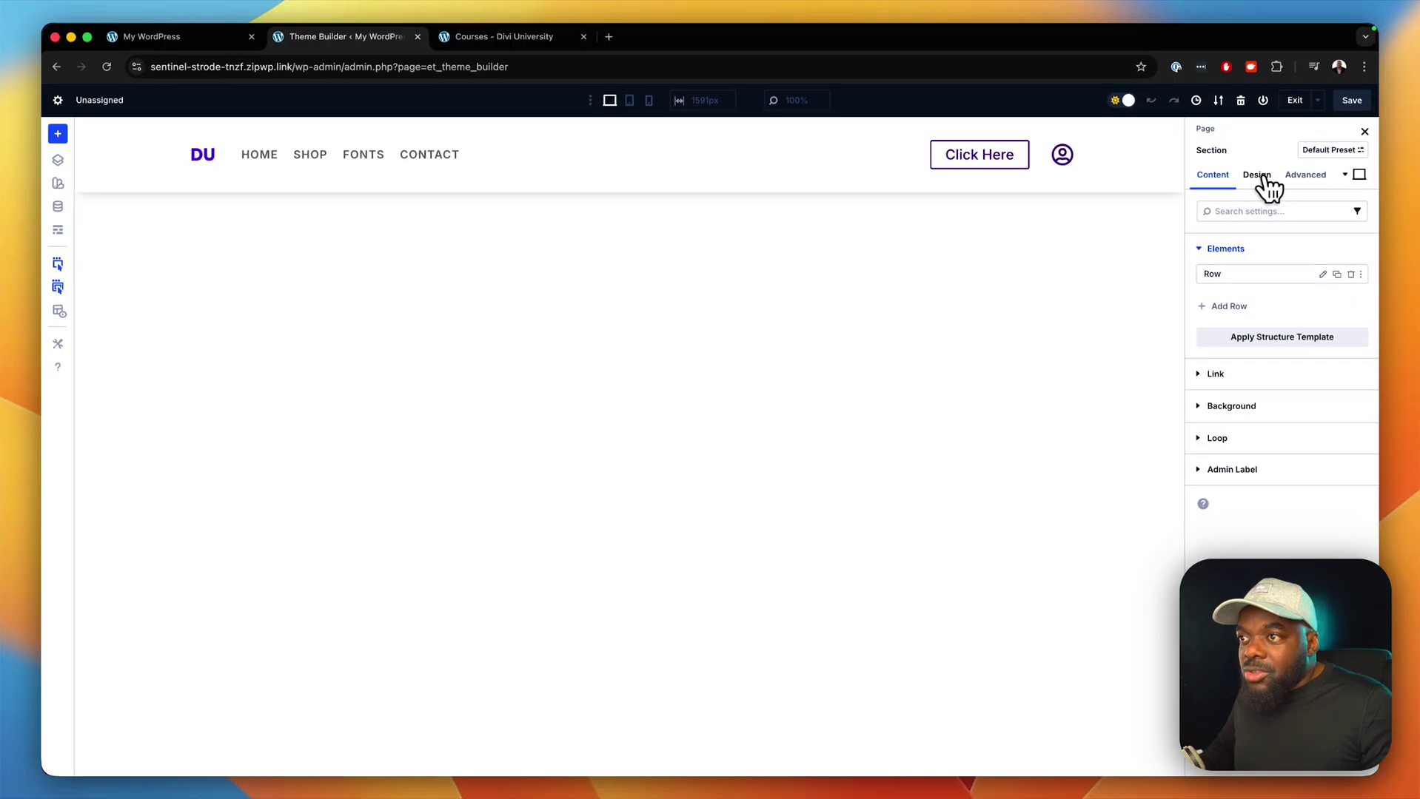
pyautogui.click(1260, 176)
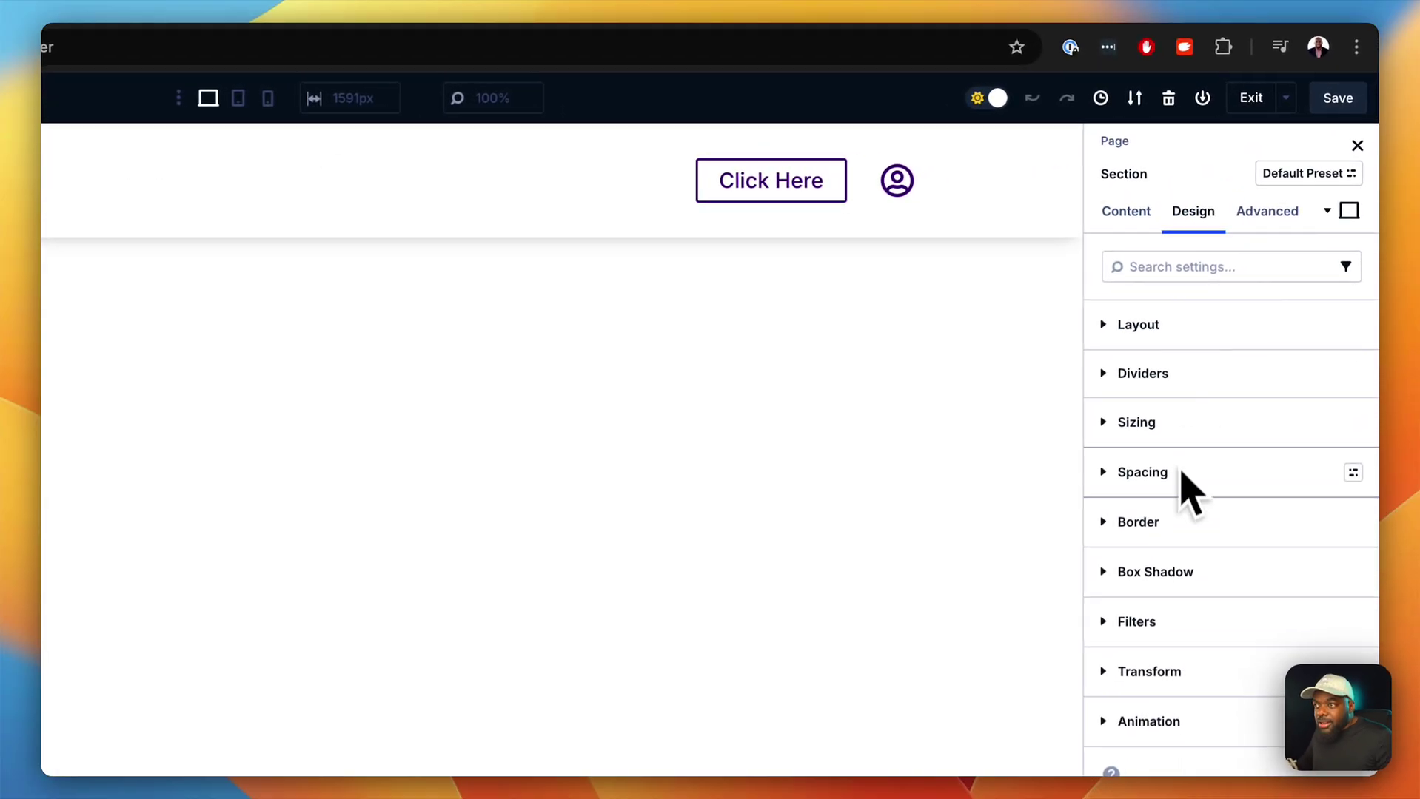
# In the Sticky state, set top and bottom padding to .5rem and save the header.
pyautogui.click(1353, 216)
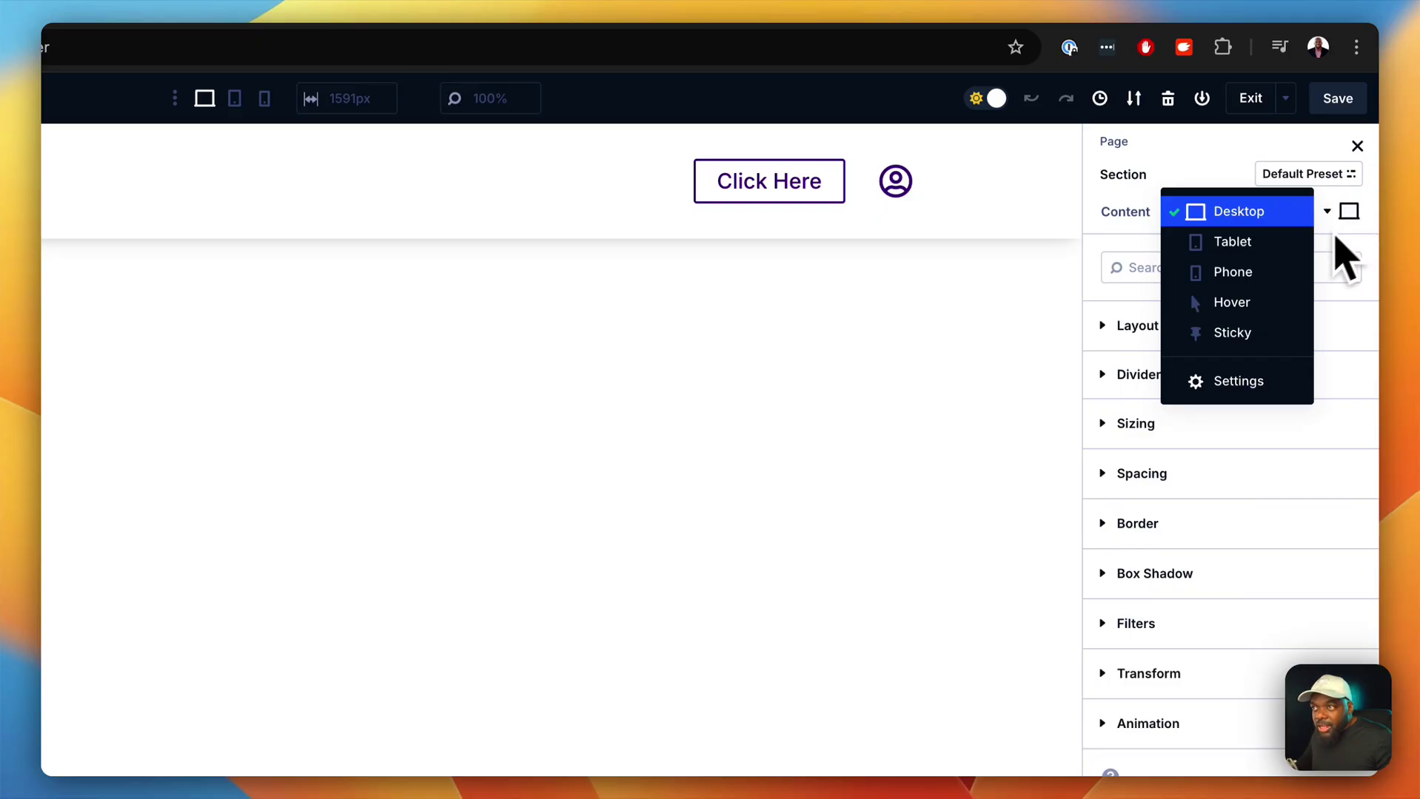
pyautogui.click(1256, 336)
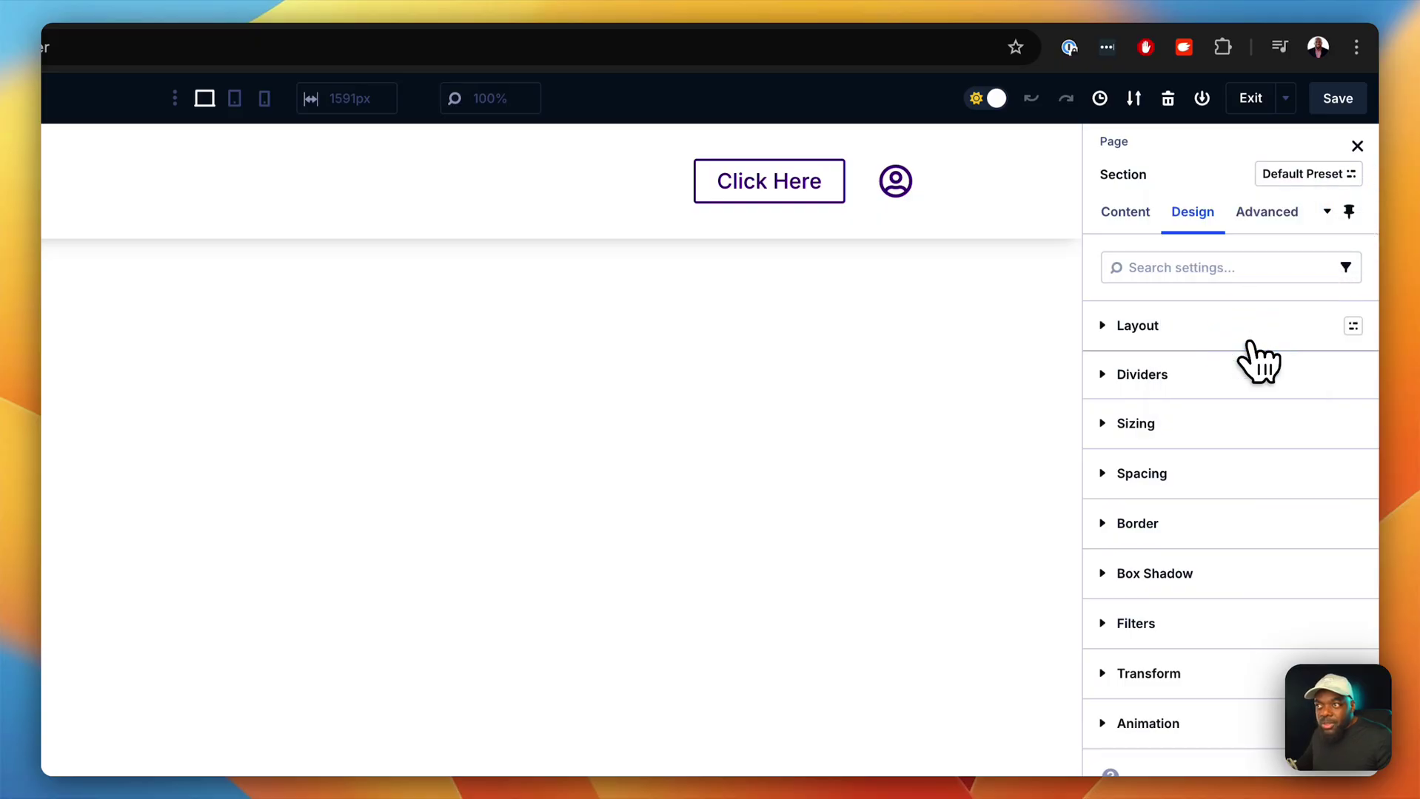
pyautogui.click(1183, 475)
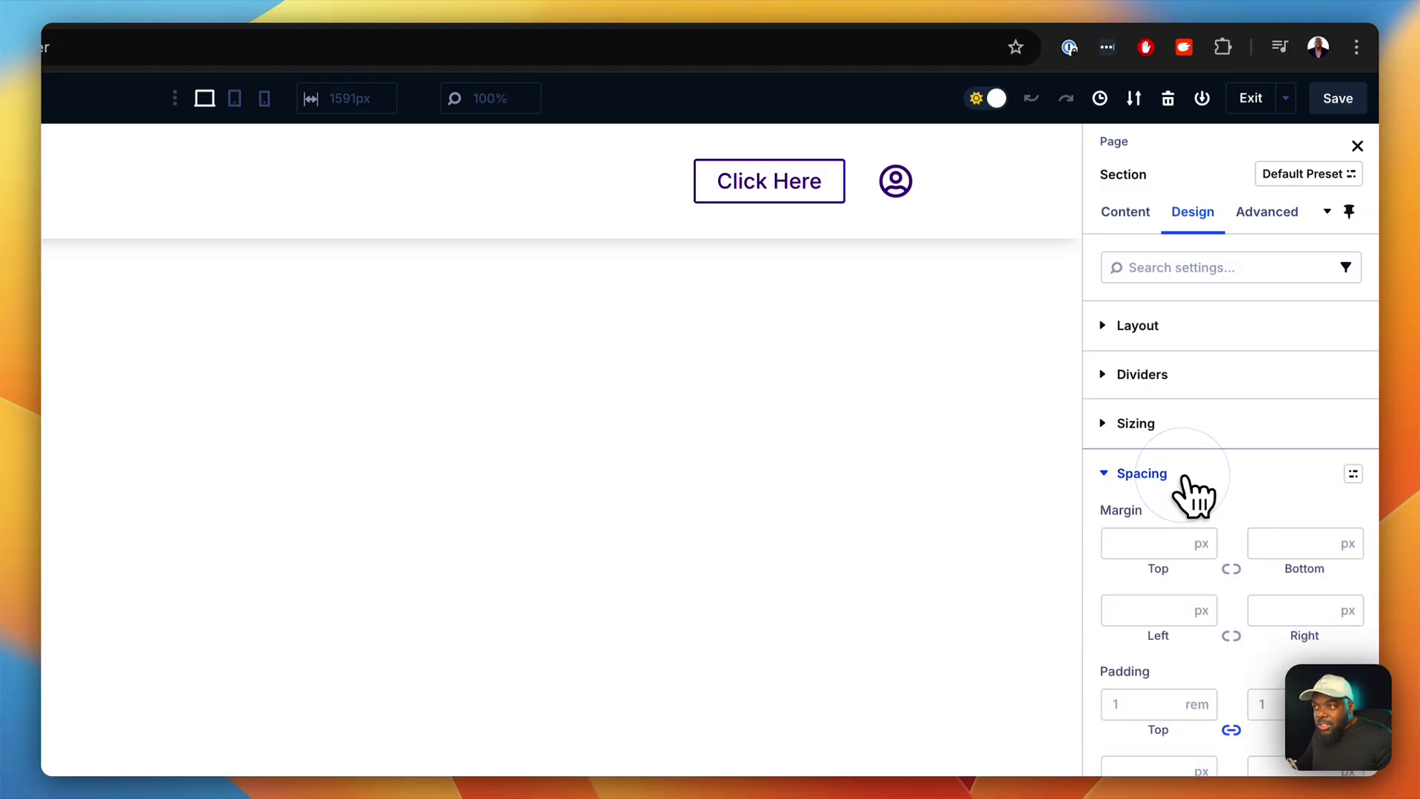
pyautogui.scroll(-5, 1140, 533)
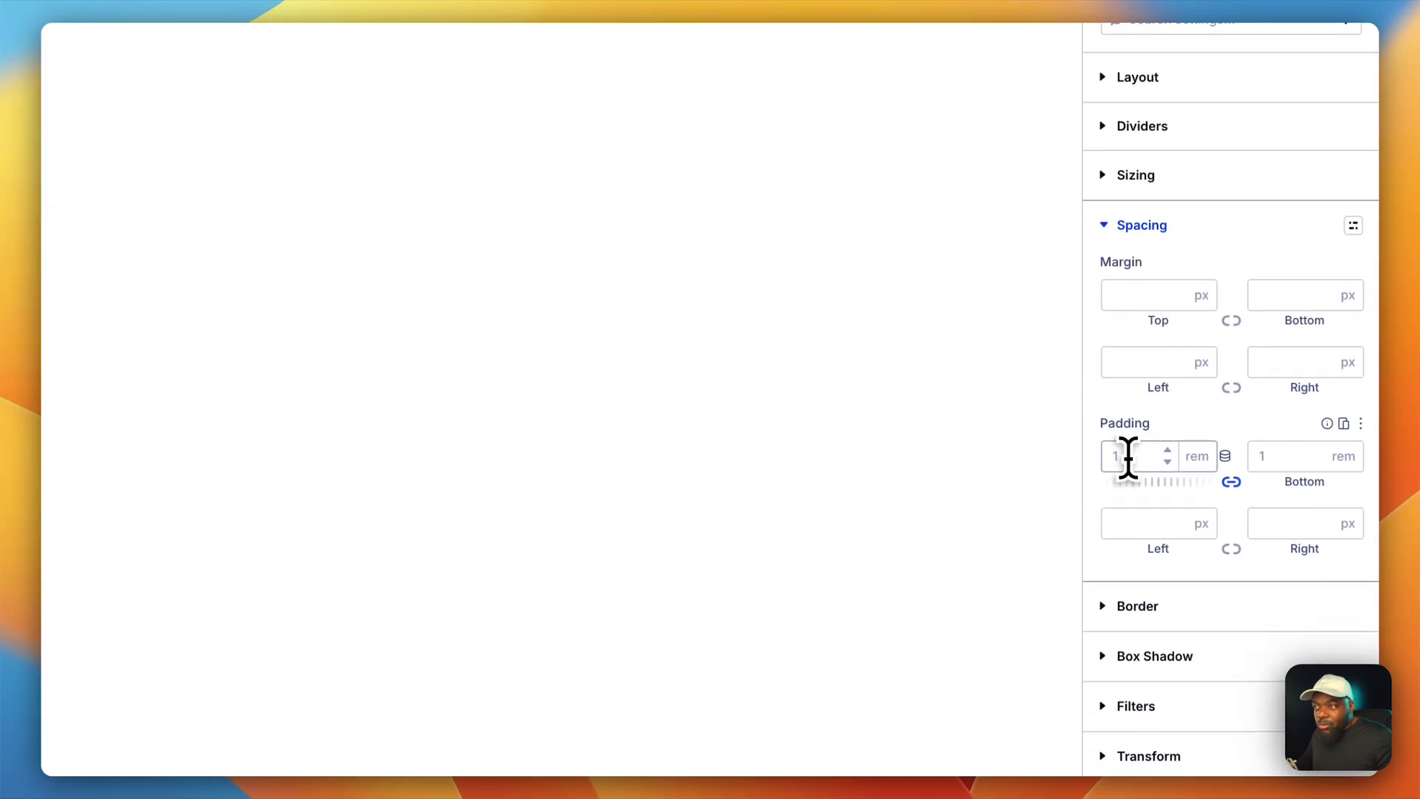
pyautogui.click(1128, 458)
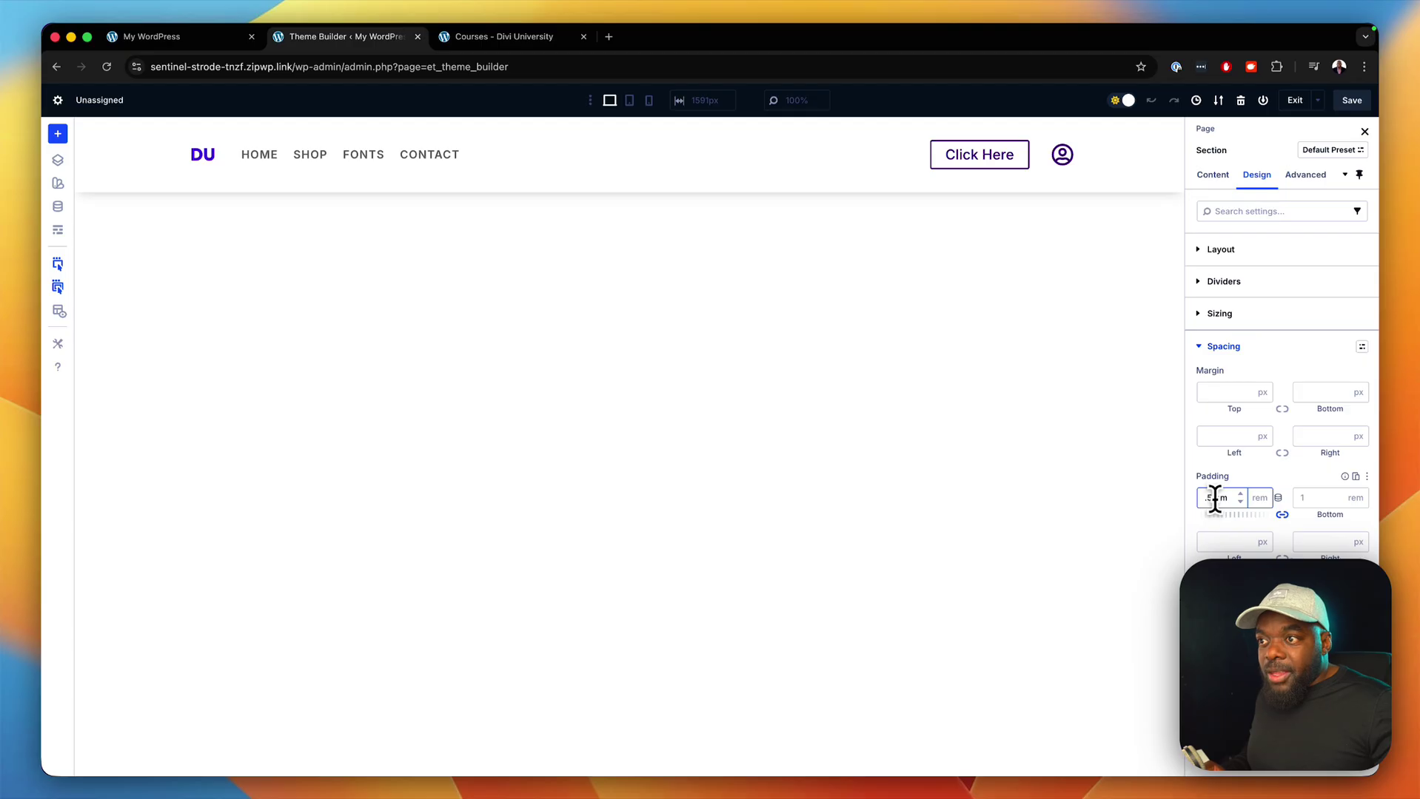
pyautogui.click(1281, 515)
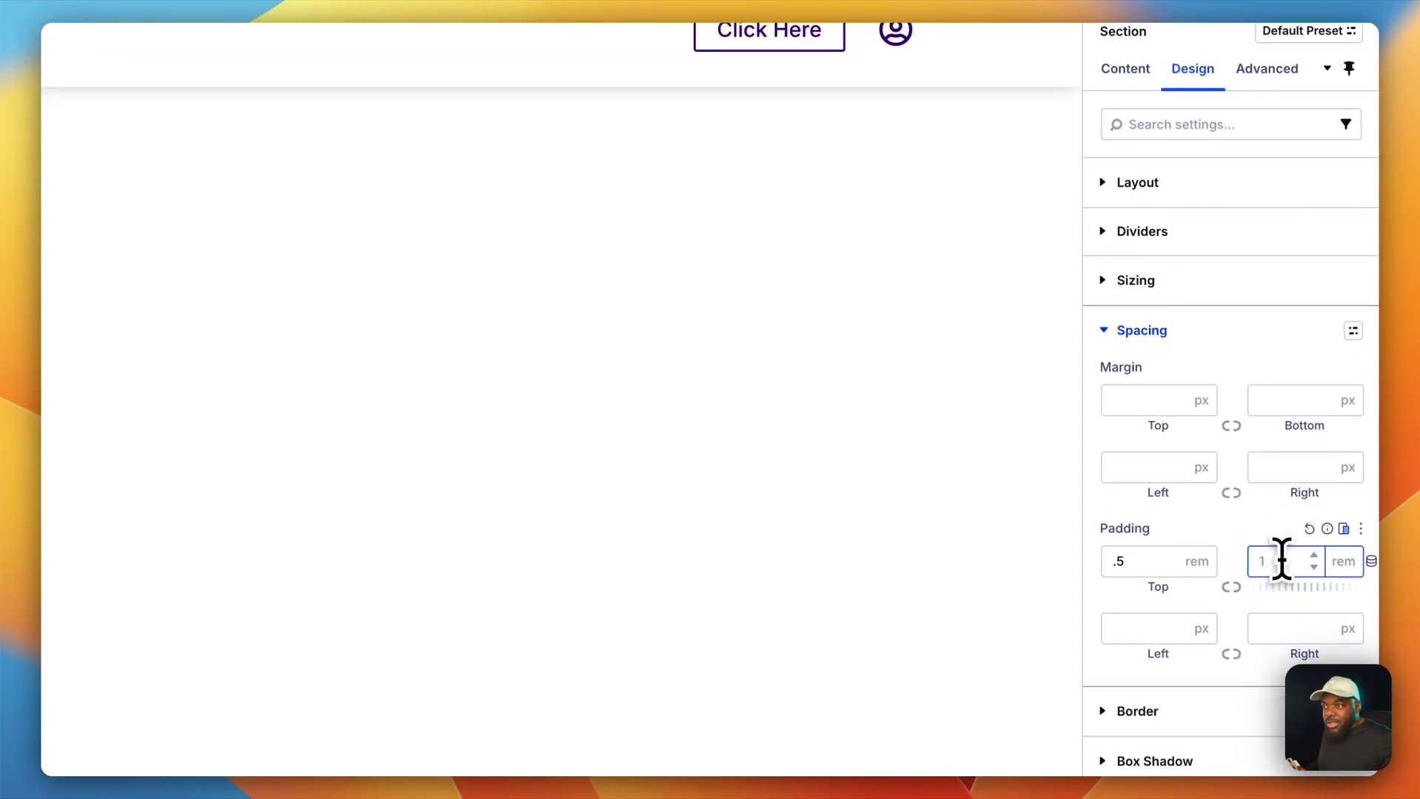
pyautogui.click(1230, 587)
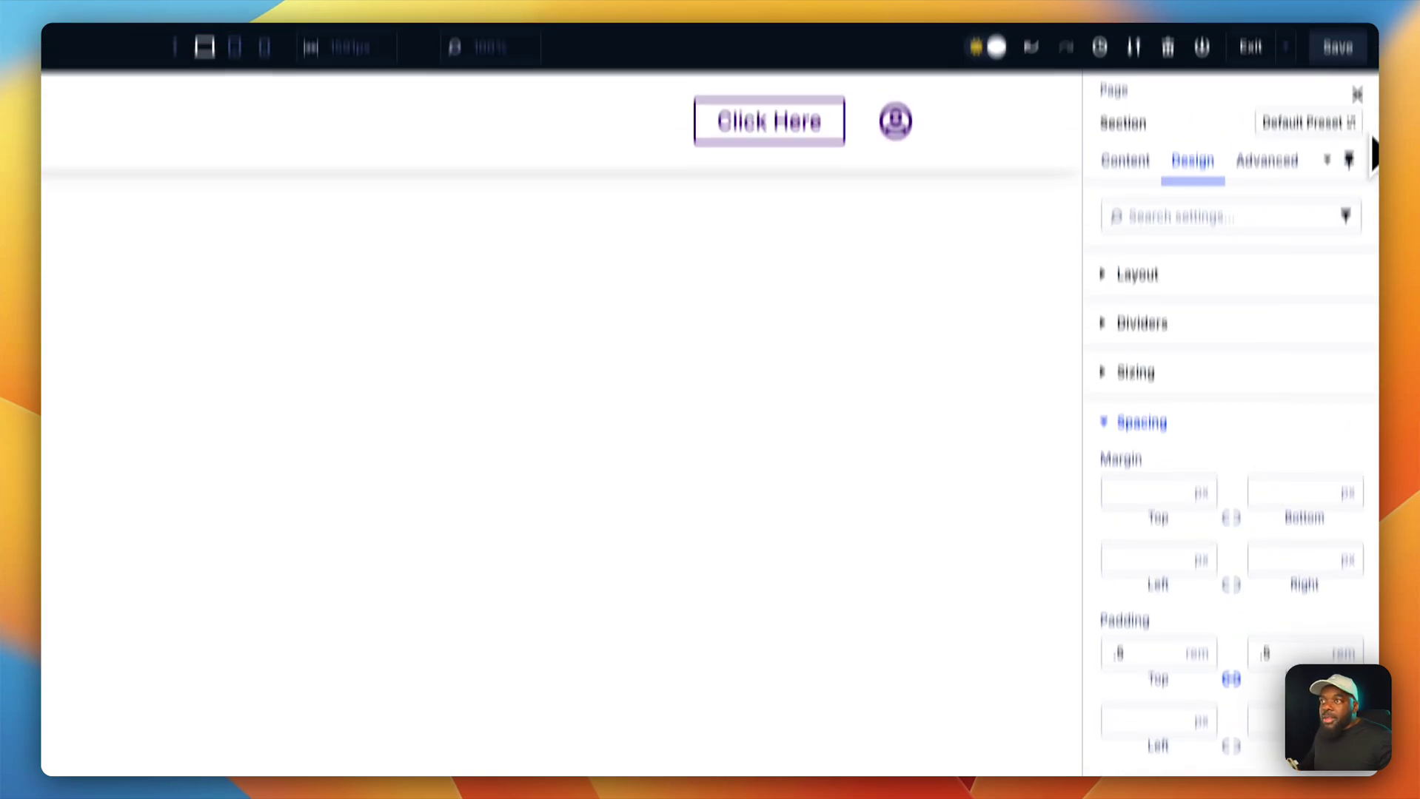
pyautogui.click(1339, 141)
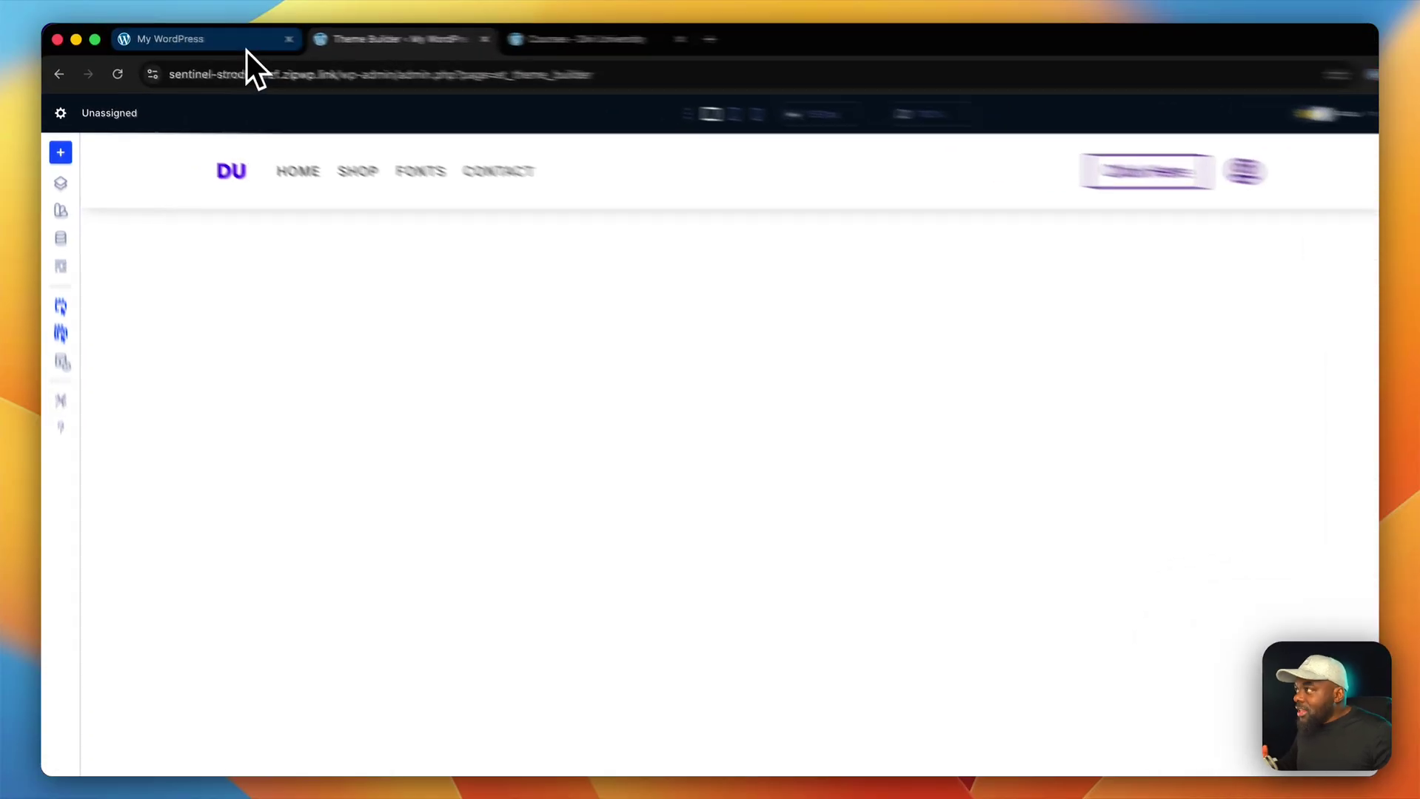
# Reload the site preview and scroll down and up to watch the sticky header slim down.
pyautogui.click(246, 50)
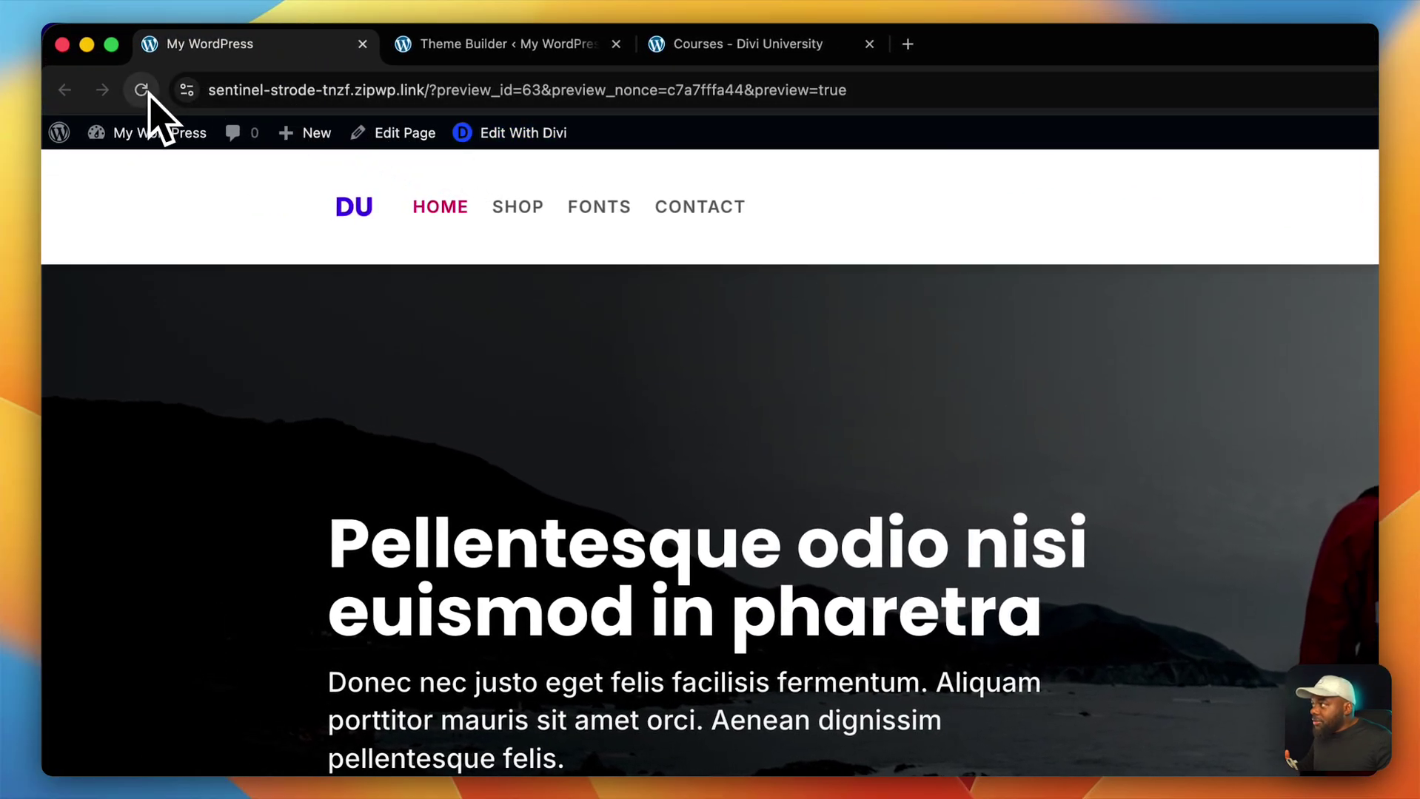
pyautogui.click(144, 91)
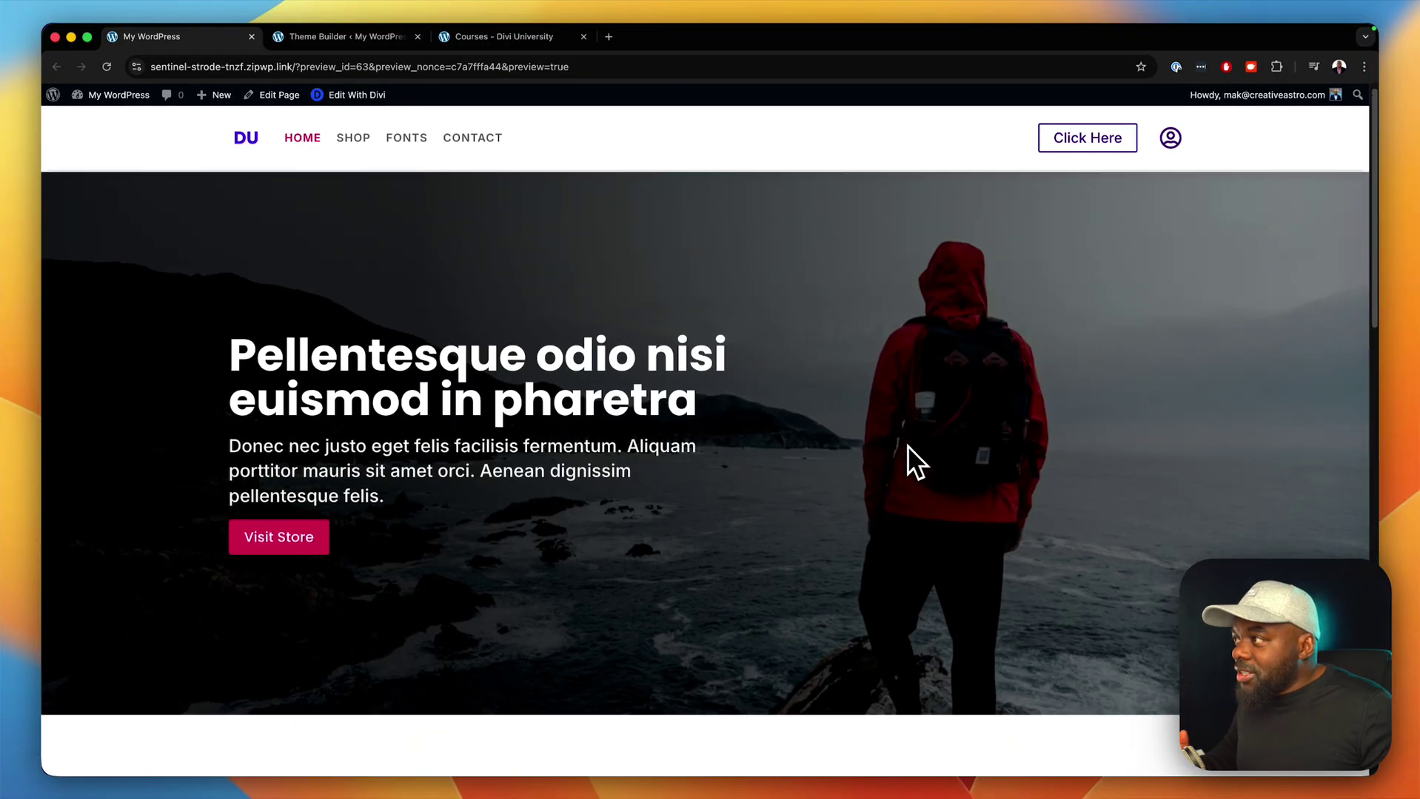
pyautogui.scroll(-8, 917, 449)
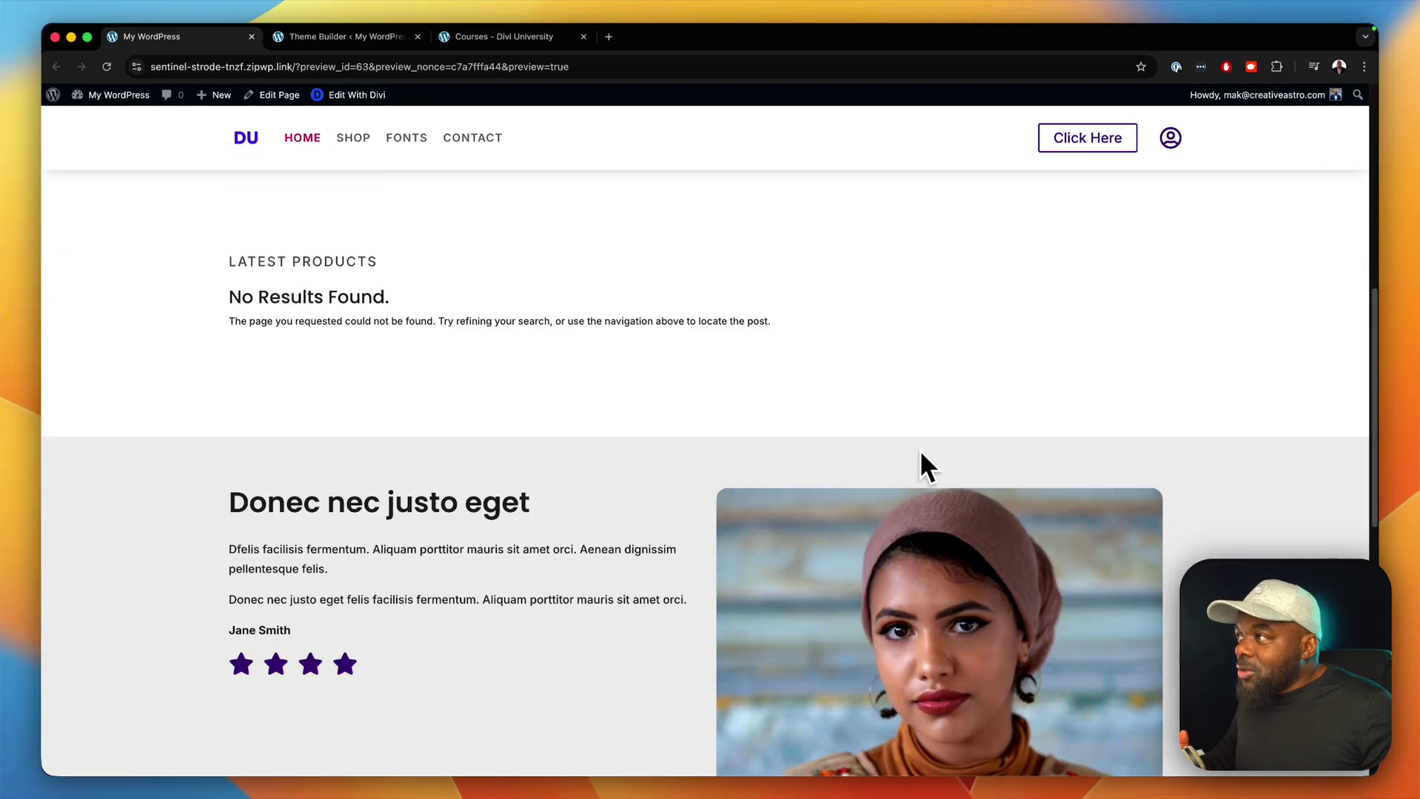
pyautogui.scroll(8, 919, 449)
pyautogui.scroll(-2, 920, 450)
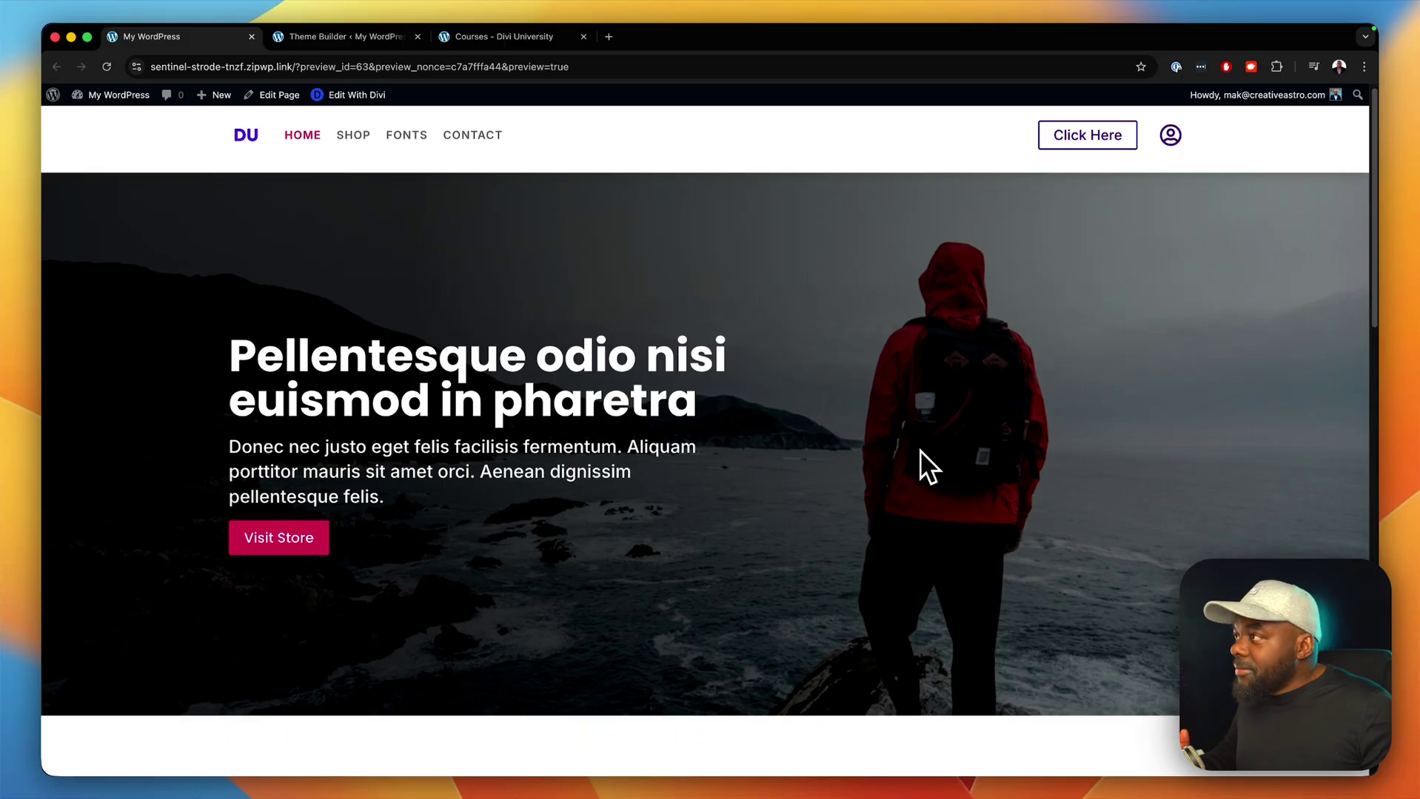
pyautogui.scroll(2, 919, 450)
pyautogui.scroll(1, 920, 450)
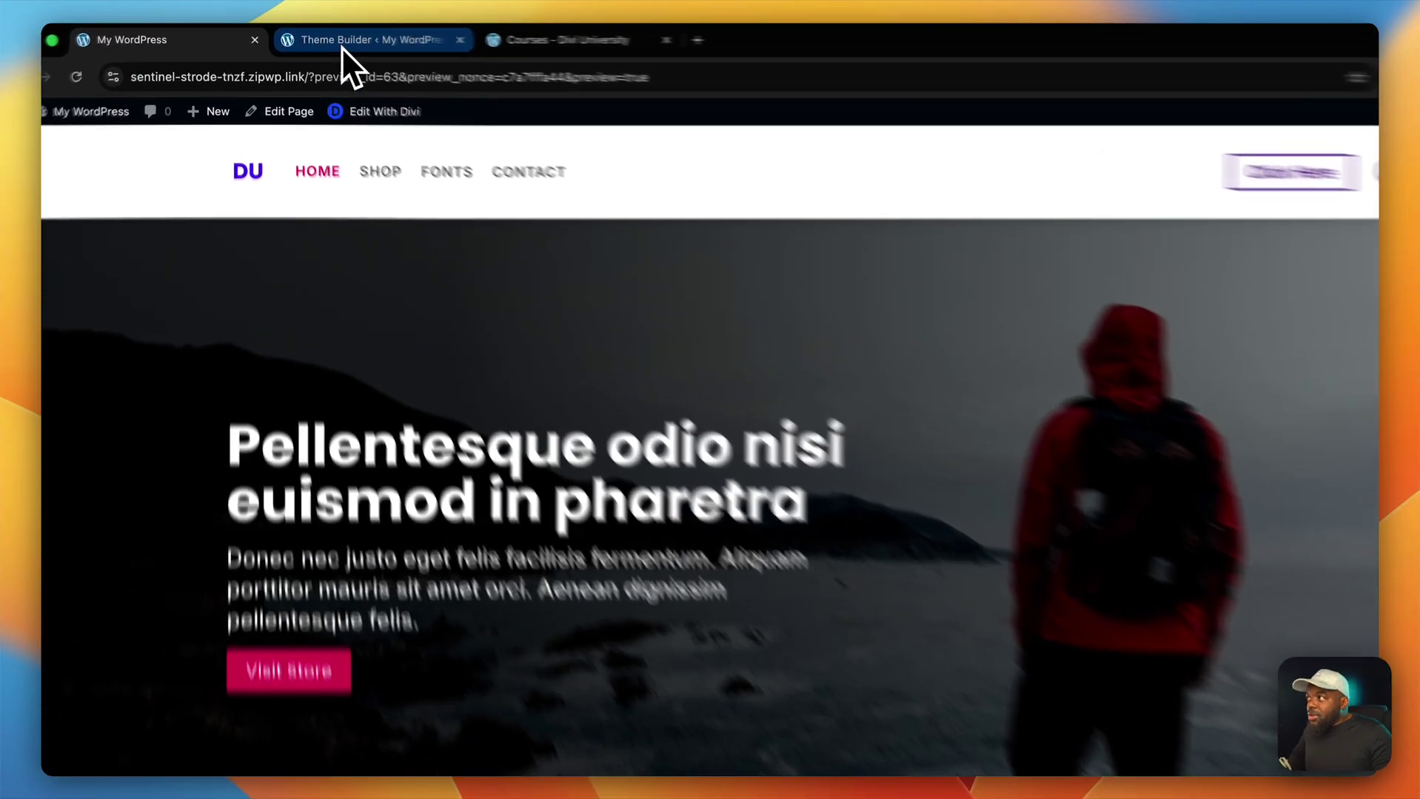
# Return to the Theme Builder tab with the header template open in the builder.
pyautogui.click(342, 46)
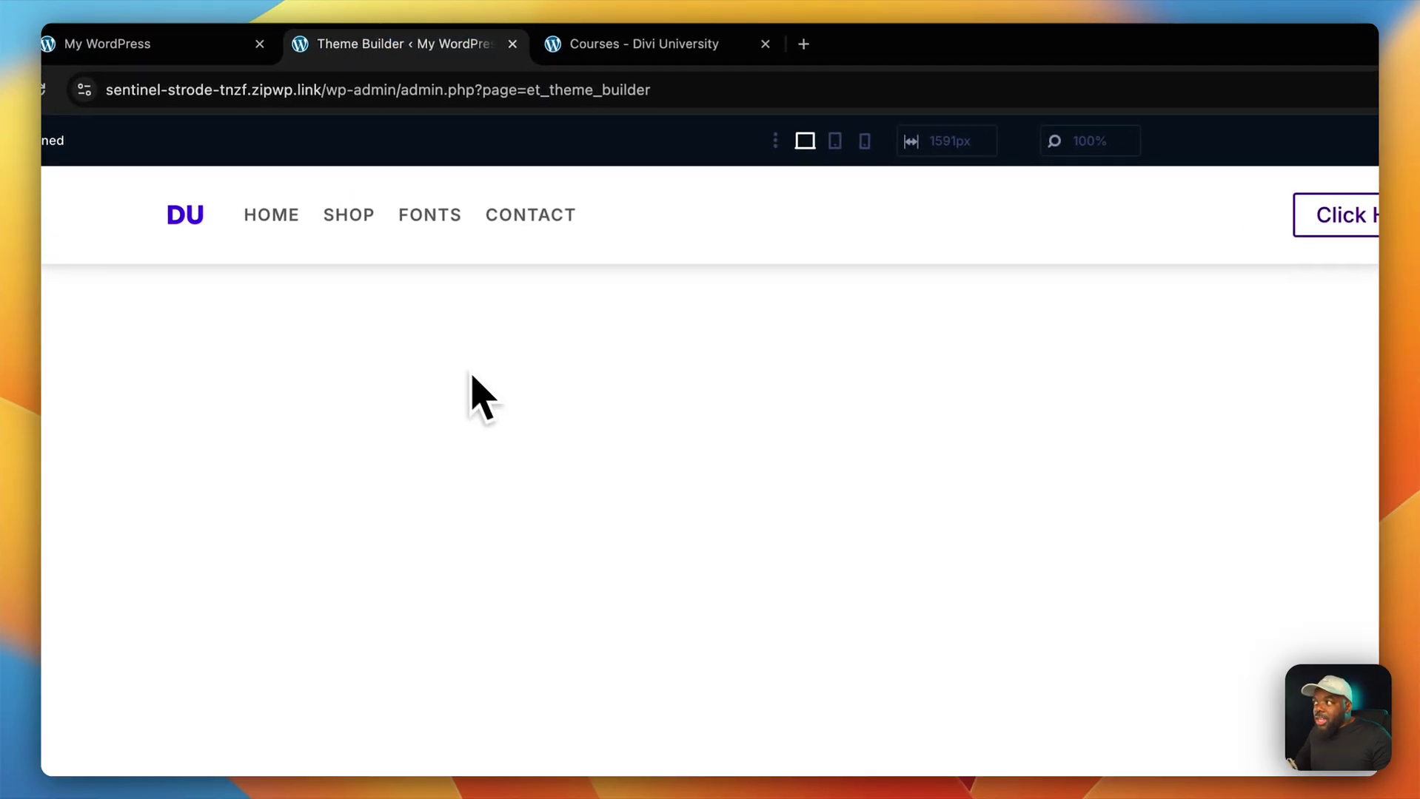